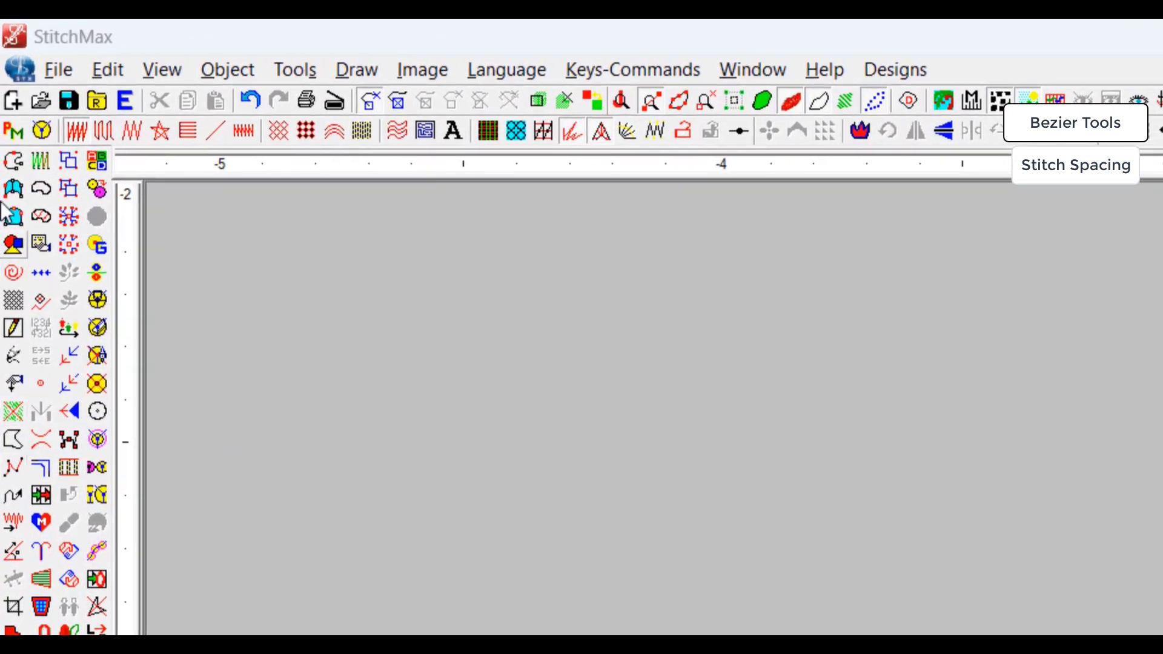
Draw a teardrop-shaped satin fill about 4.3 mm wide and 6 mm high using two curved boundaries
{"action": "left_click", "coordinate": [11, 216]}
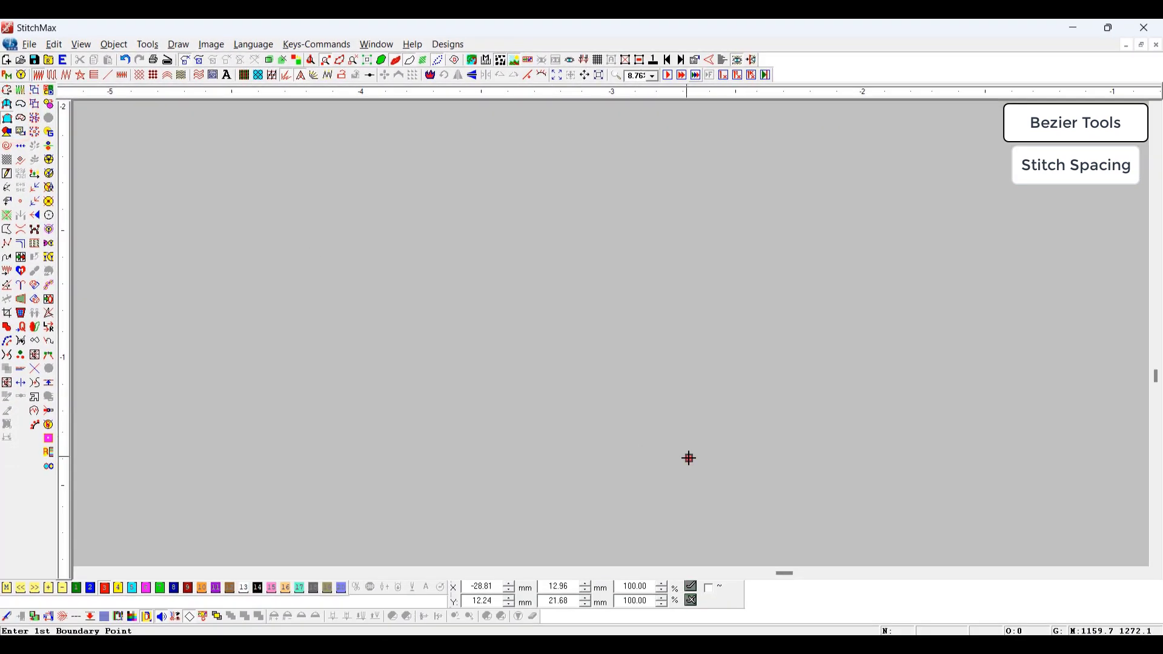
{"action": "left_click", "coordinate": [690, 459]}
{"action": "right_click", "coordinate": [652, 414]}
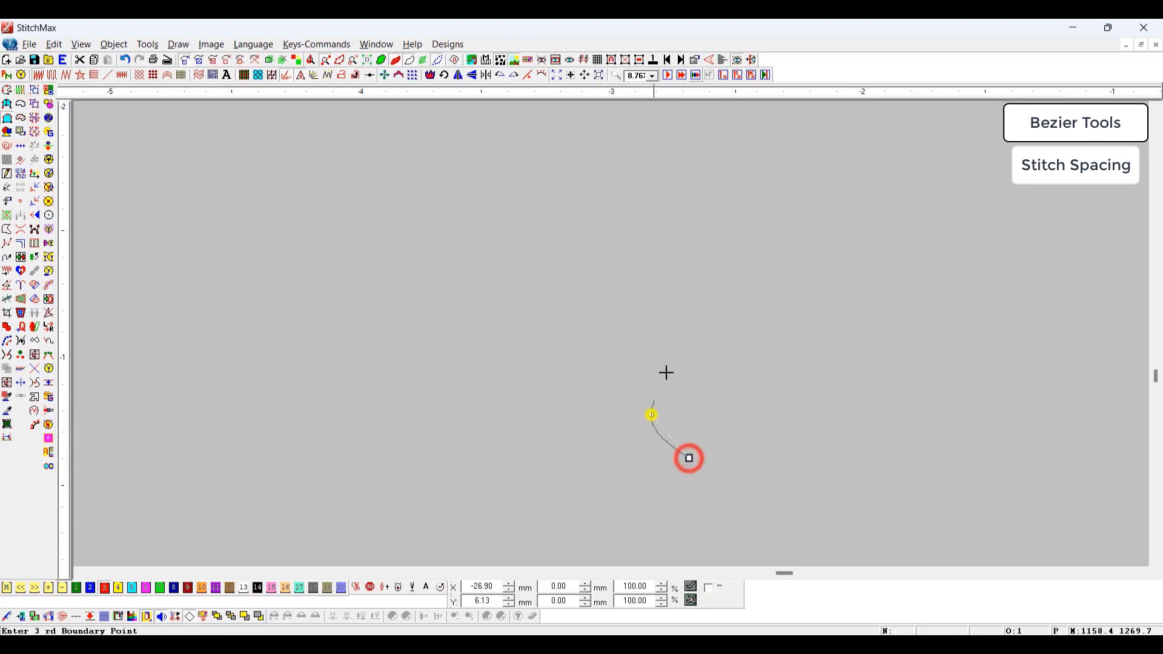
{"action": "left_click", "coordinate": [697, 316]}
{"action": "left_click", "coordinate": [710, 461]}
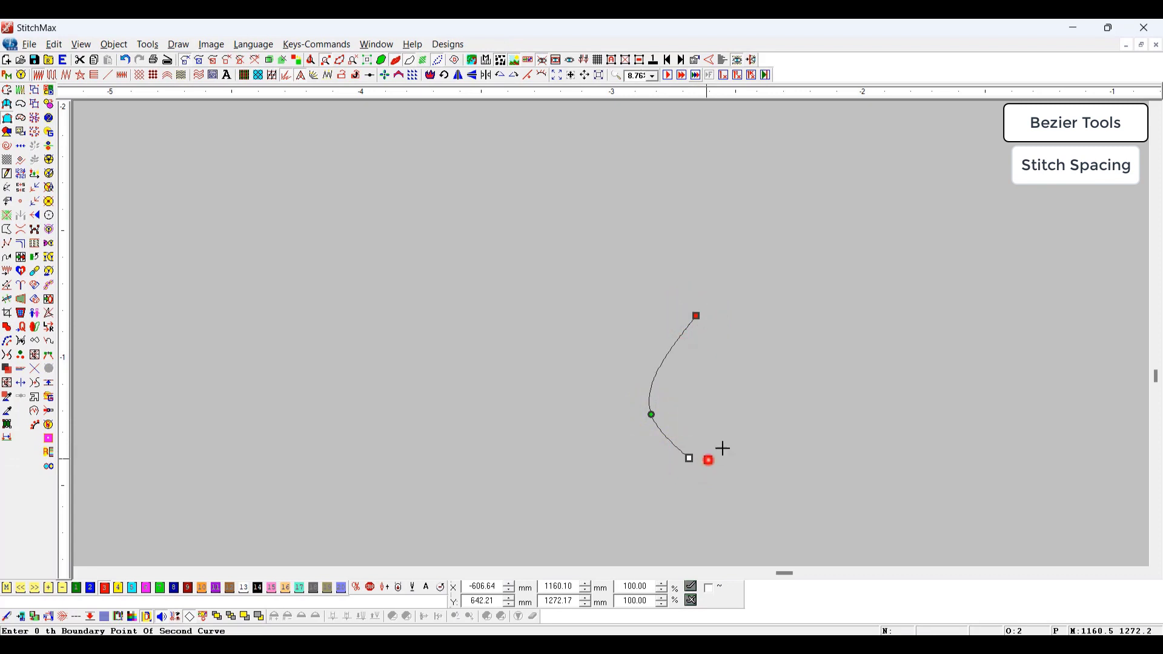
{"action": "right_click", "coordinate": [749, 435]}
{"action": "left_click", "coordinate": [723, 313]}
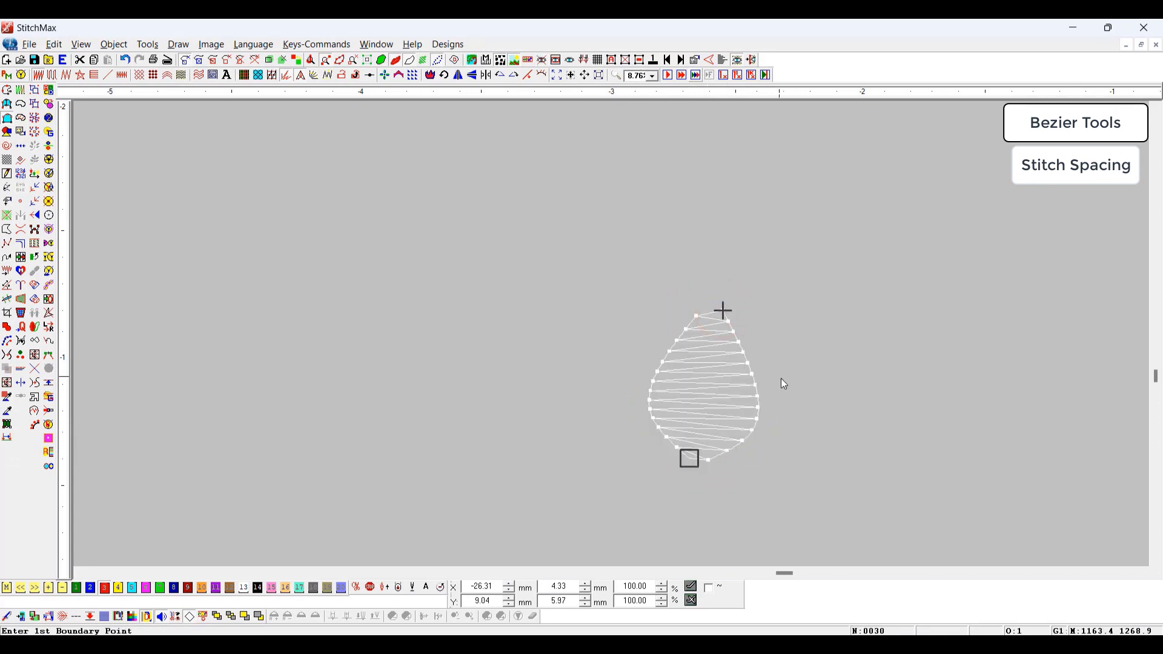
{"action": "key", "text": "Escape"}
Refine the teardrop's outline by adjusting the end points of its boundary curves at the base and tip
{"action": "key", "text": "z"}
{"action": "left_click_drag", "start_coordinate": [632, 366], "coordinate": [807, 593]}
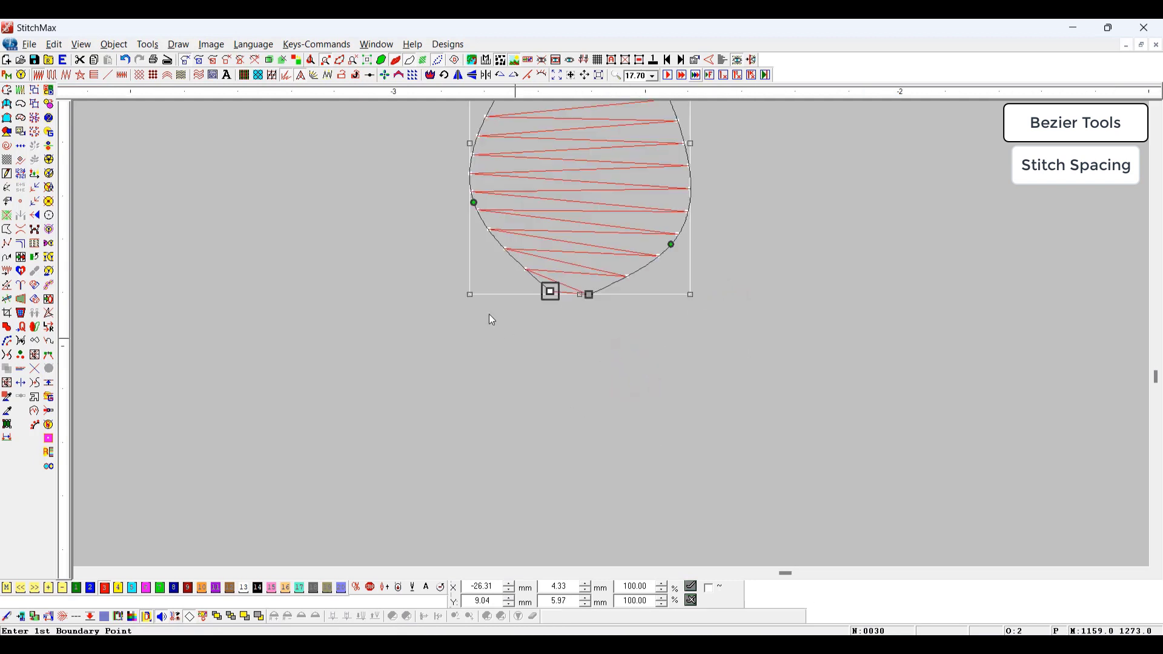
{"action": "left_click", "coordinate": [550, 291]}
{"action": "left_click_drag", "start_coordinate": [588, 299], "coordinate": [608, 296]}
{"action": "scroll", "coordinate": [651, 330], "scroll_direction": "up", "scroll_amount": 3}
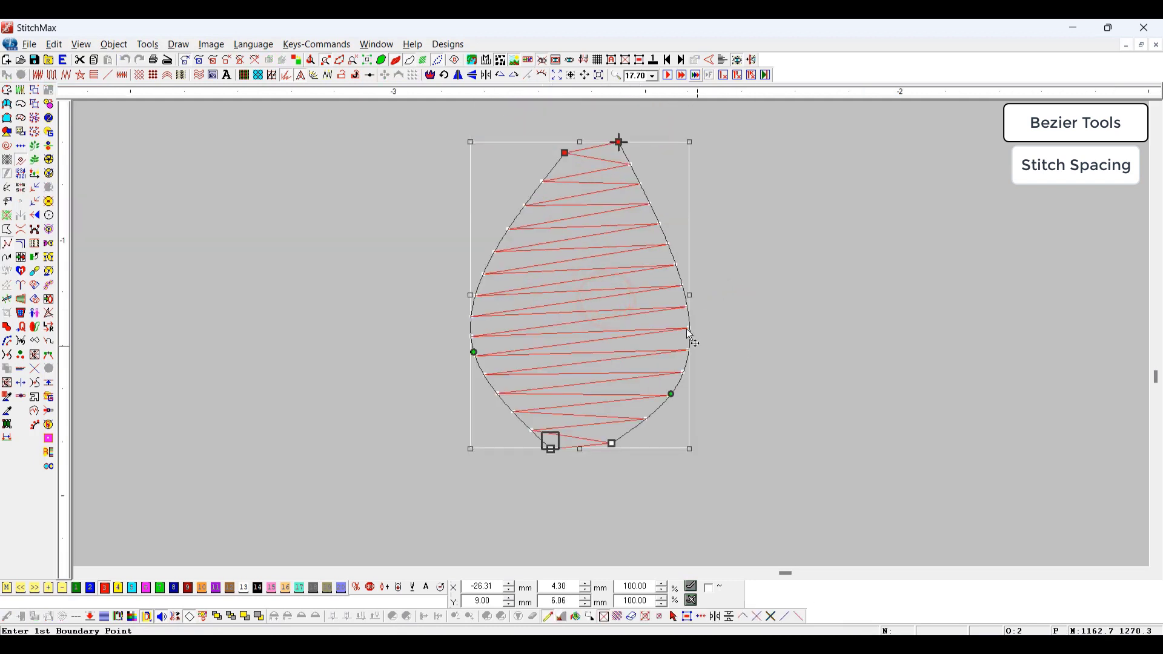
{"action": "left_click", "coordinate": [620, 142]}
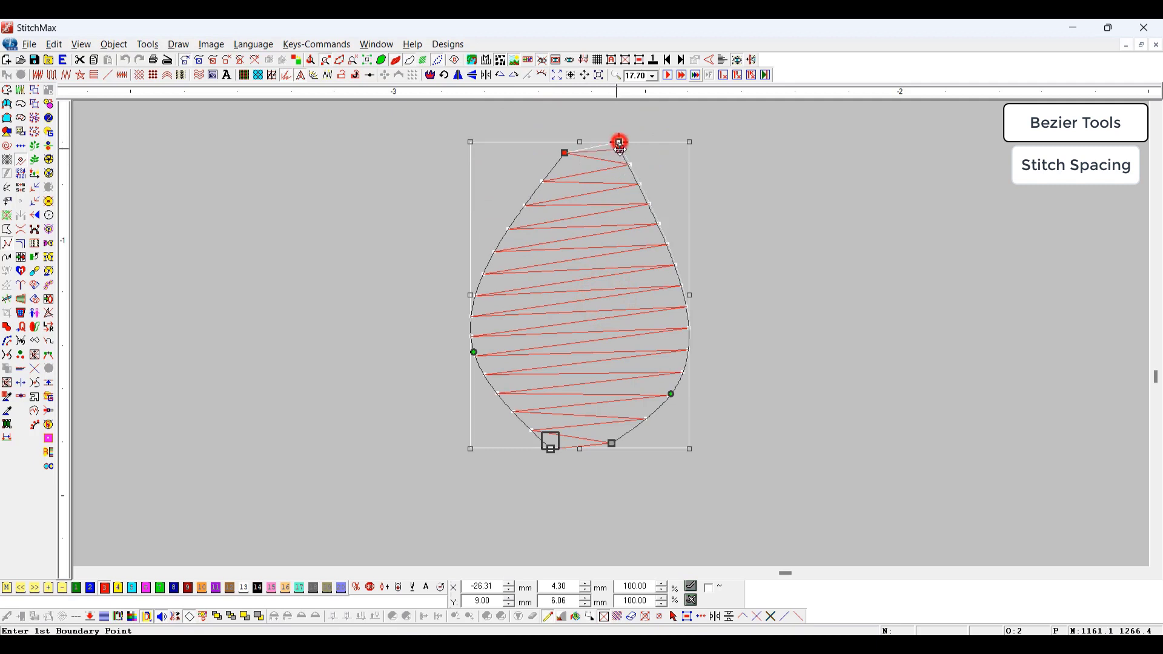
{"action": "left_click", "coordinate": [781, 231]}
{"action": "left_click", "coordinate": [758, 377]}
Set the teardrop's satin fill stitch spacing to 0.6 mm
{"action": "left_click_drag", "start_coordinate": [746, 214], "coordinate": [520, 397]}
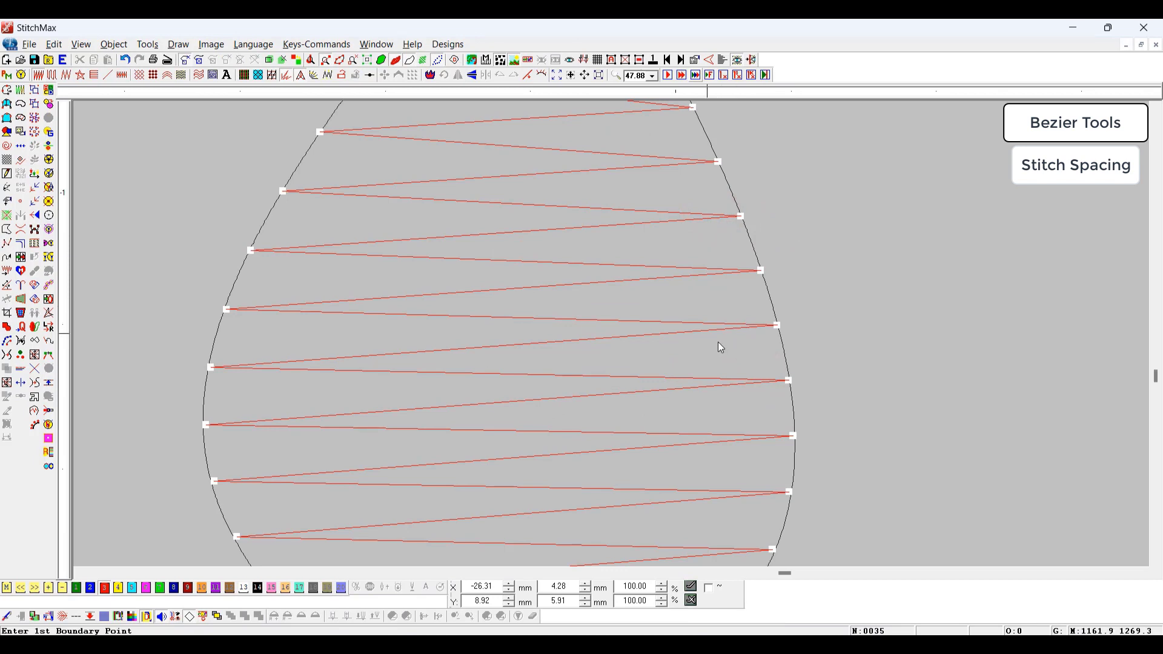
{"action": "left_click", "coordinate": [682, 337]}
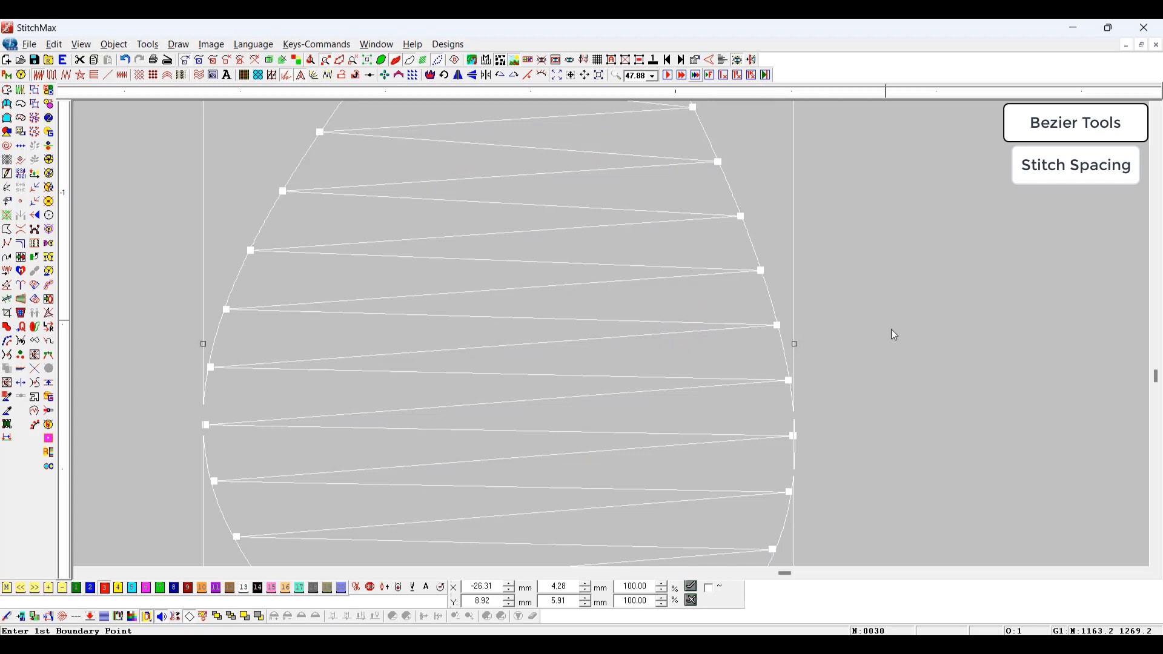
{"action": "key", "text": "Return"}
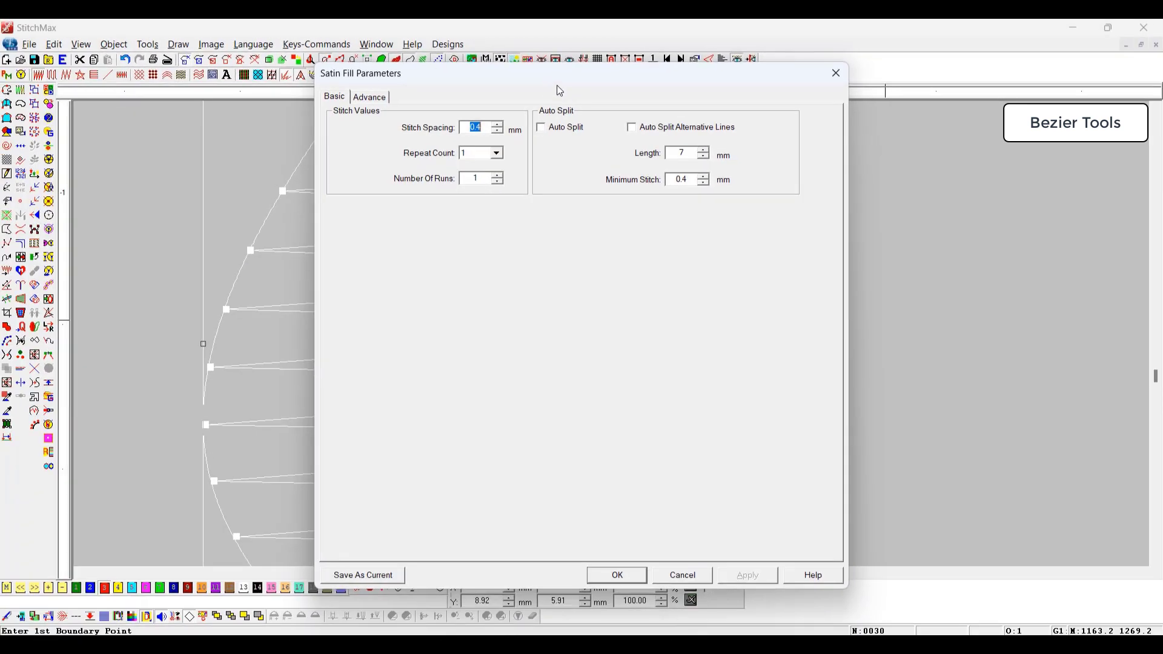
{"action": "left_click_drag", "start_coordinate": [561, 91], "coordinate": [969, 110]}
{"action": "type", "text": "0.6"}
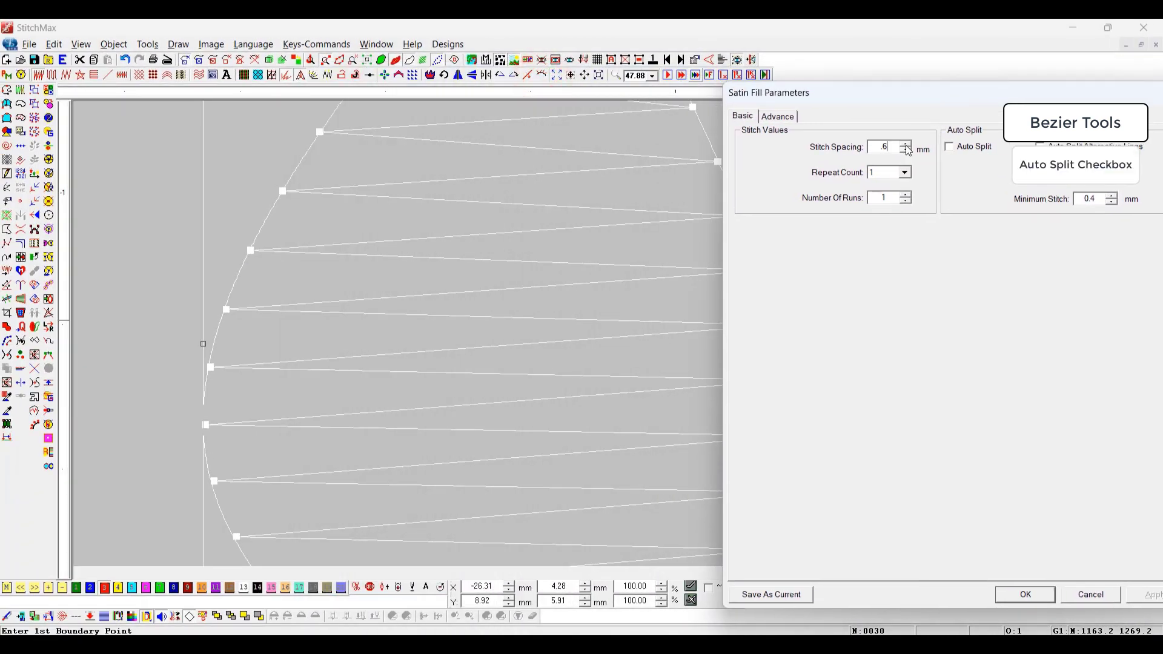
{"action": "key", "text": "Return"}
Enlarge the teardrop proportionally to about 7.4 mm wide and 10.1 mm high
{"action": "scroll", "coordinate": [890, 194], "scroll_direction": "down", "scroll_amount": 3}
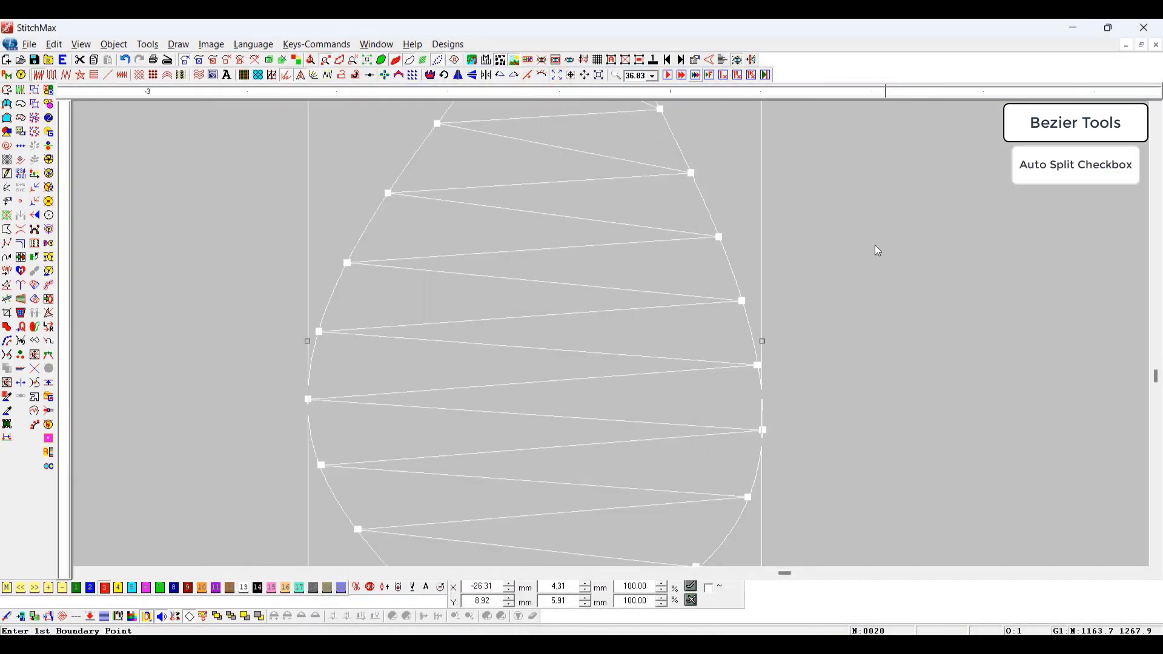
{"action": "left_click", "coordinate": [871, 324]}
{"action": "left_click", "coordinate": [525, 307]}
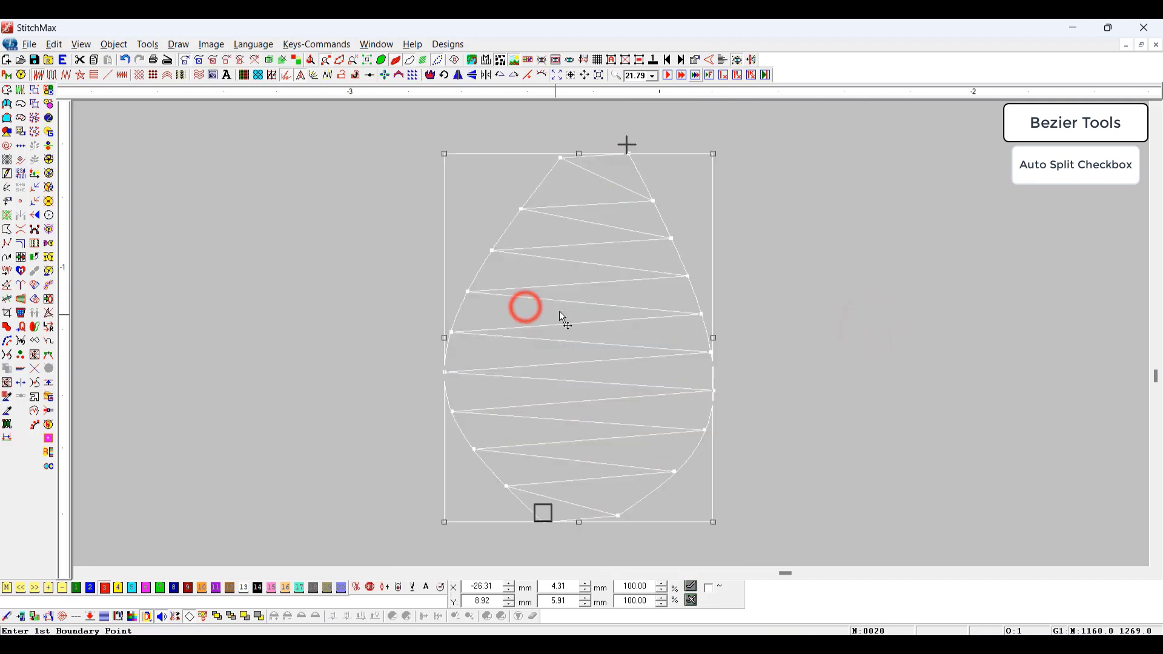
{"action": "scroll", "coordinate": [671, 215], "scroll_direction": "down", "scroll_amount": 1}
{"action": "scroll", "coordinate": [670, 219], "scroll_direction": "down", "scroll_amount": 2}
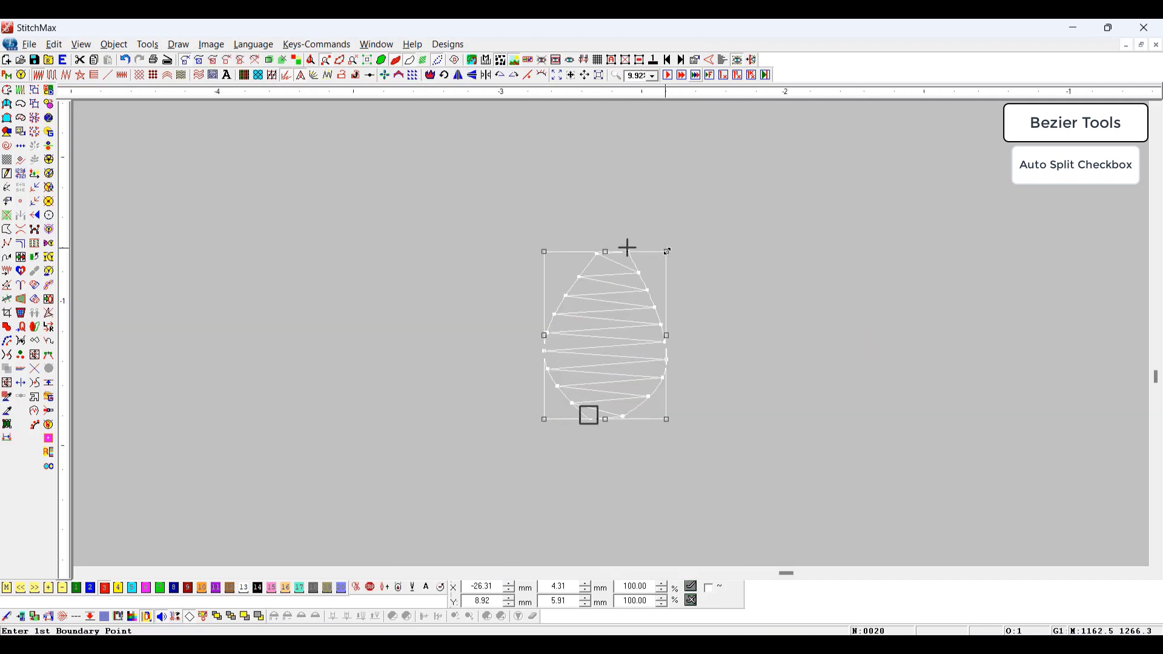
{"action": "left_click_drag", "start_coordinate": [669, 251], "coordinate": [801, 132]}
Set the teardrop's width to 13 mm and stretch its height to about 16.2 mm
{"action": "scroll", "coordinate": [738, 306], "scroll_direction": "down", "scroll_amount": 2}
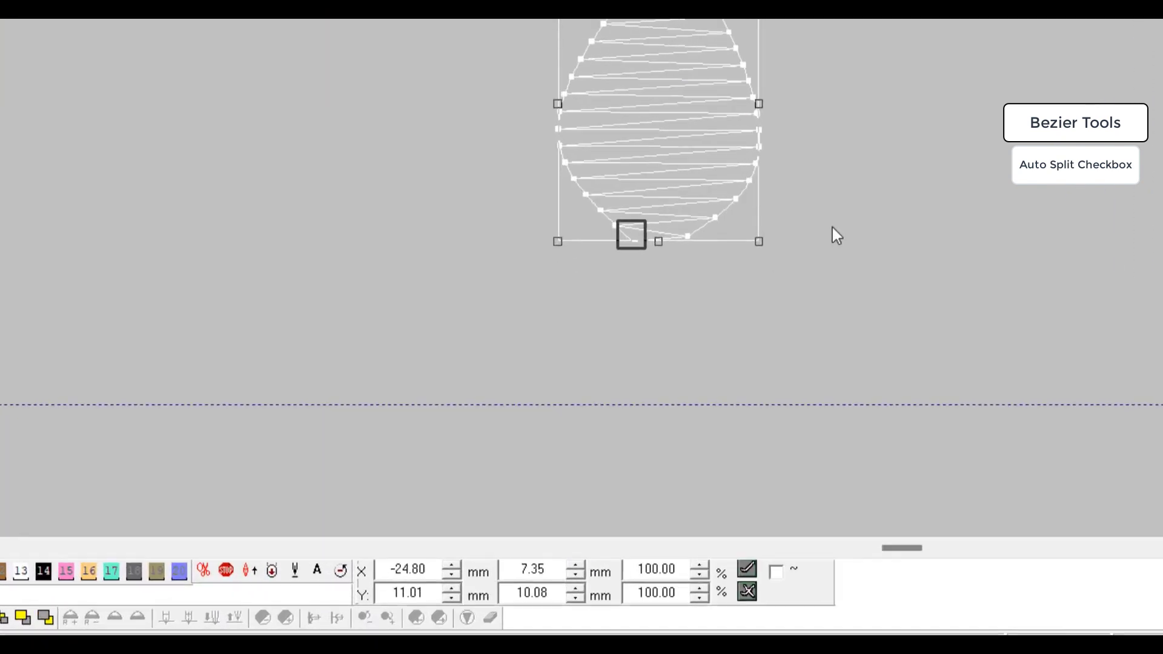
{"action": "double_click", "coordinate": [573, 588]}
{"action": "type", "text": "130"}
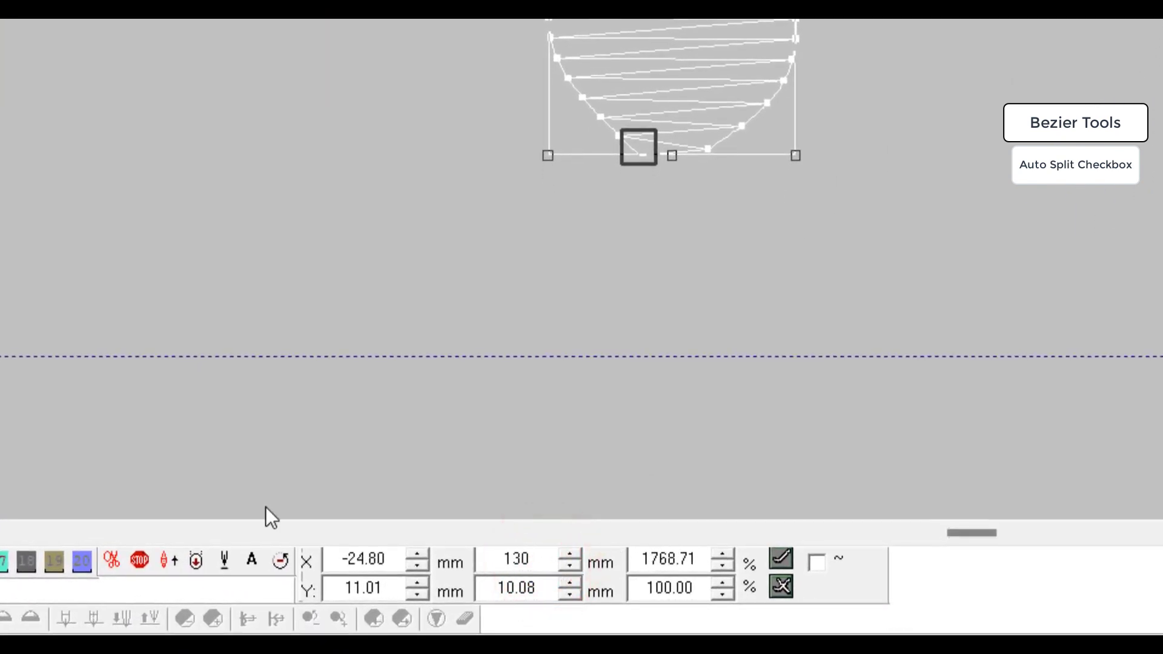
{"action": "key", "text": "BackSpace"}
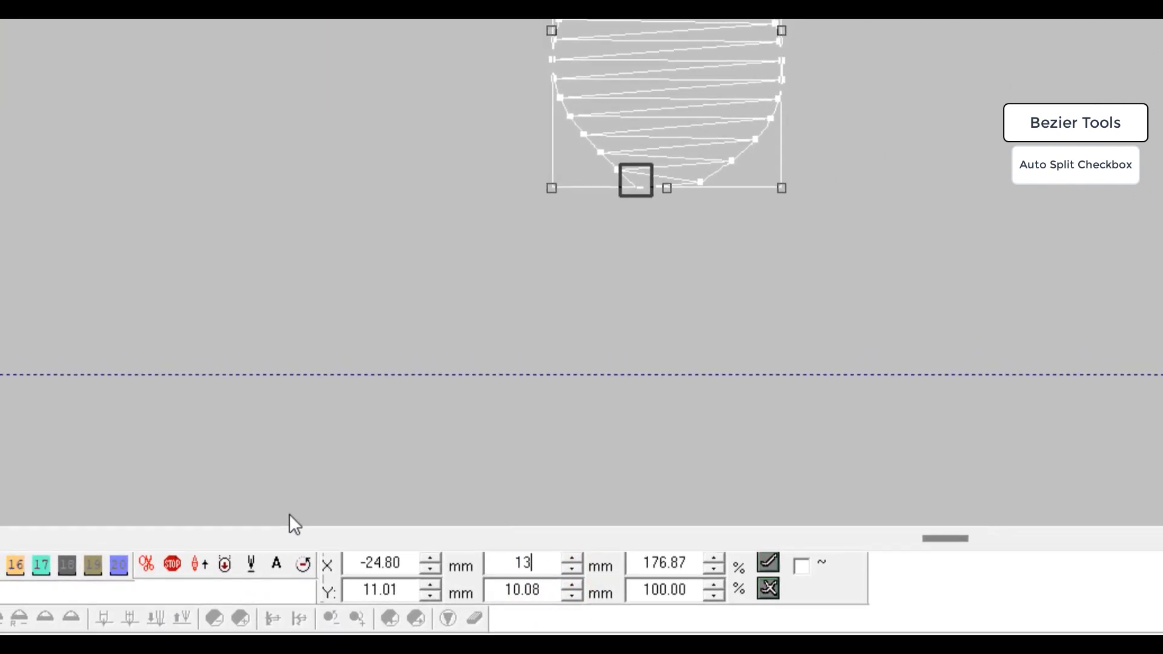
{"action": "key", "text": "Return"}
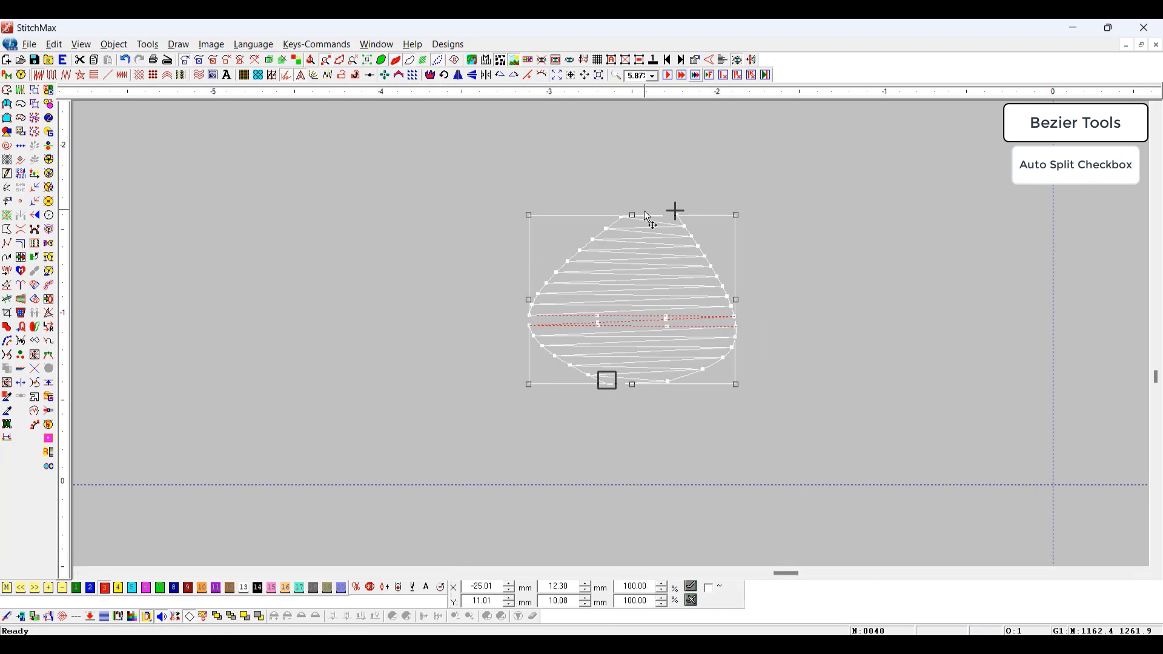
{"action": "left_click_drag", "start_coordinate": [632, 215], "coordinate": [633, 118]}
Enable Auto Split in the teardrop's satin fill parameters
{"action": "key", "text": "z"}
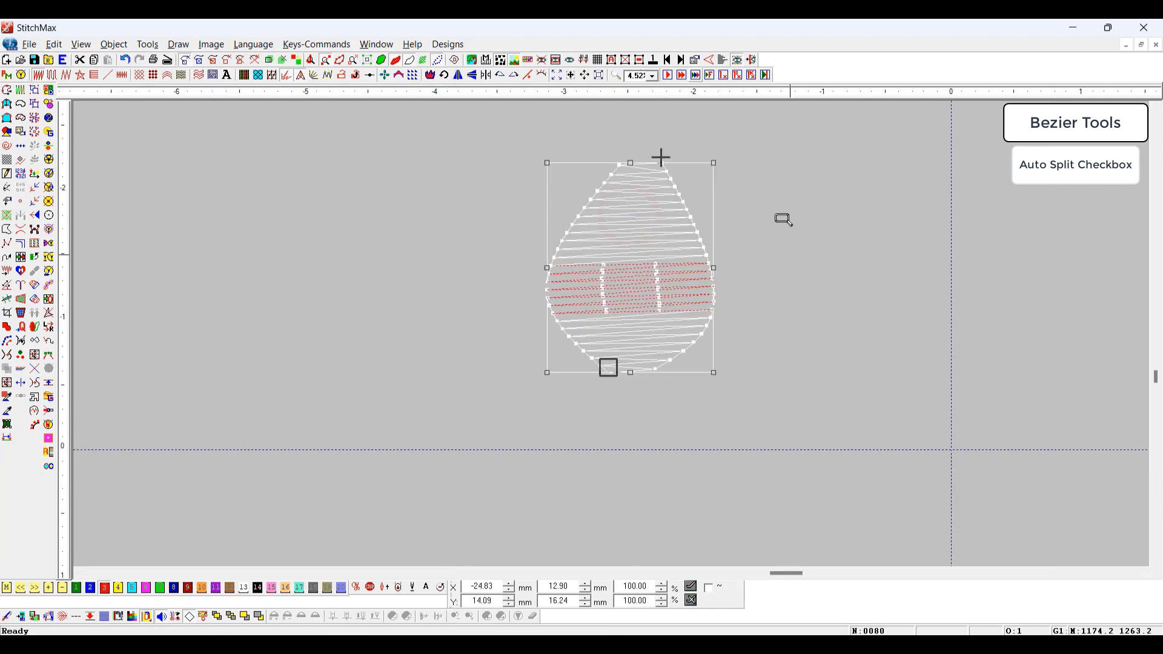
{"action": "left_click_drag", "start_coordinate": [758, 154], "coordinate": [506, 400]}
{"action": "scroll", "coordinate": [639, 404], "scroll_direction": "down", "scroll_amount": 3}
{"action": "left_click", "coordinate": [821, 375]}
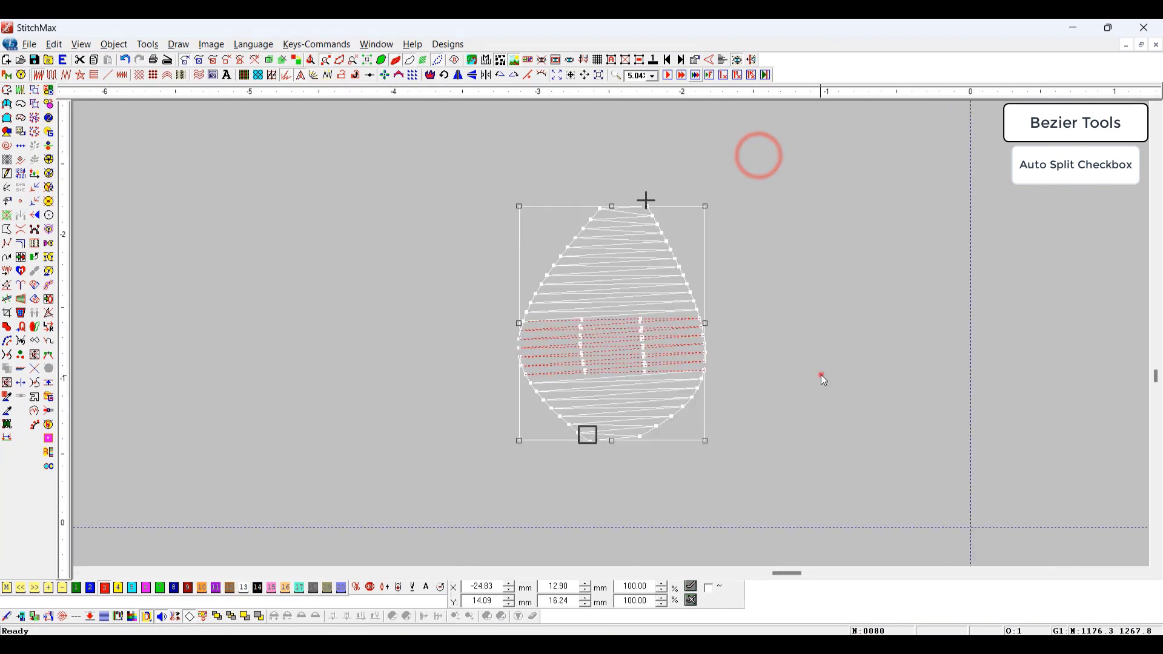
{"action": "left_click", "coordinate": [633, 344]}
{"action": "double_click", "coordinate": [612, 363]}
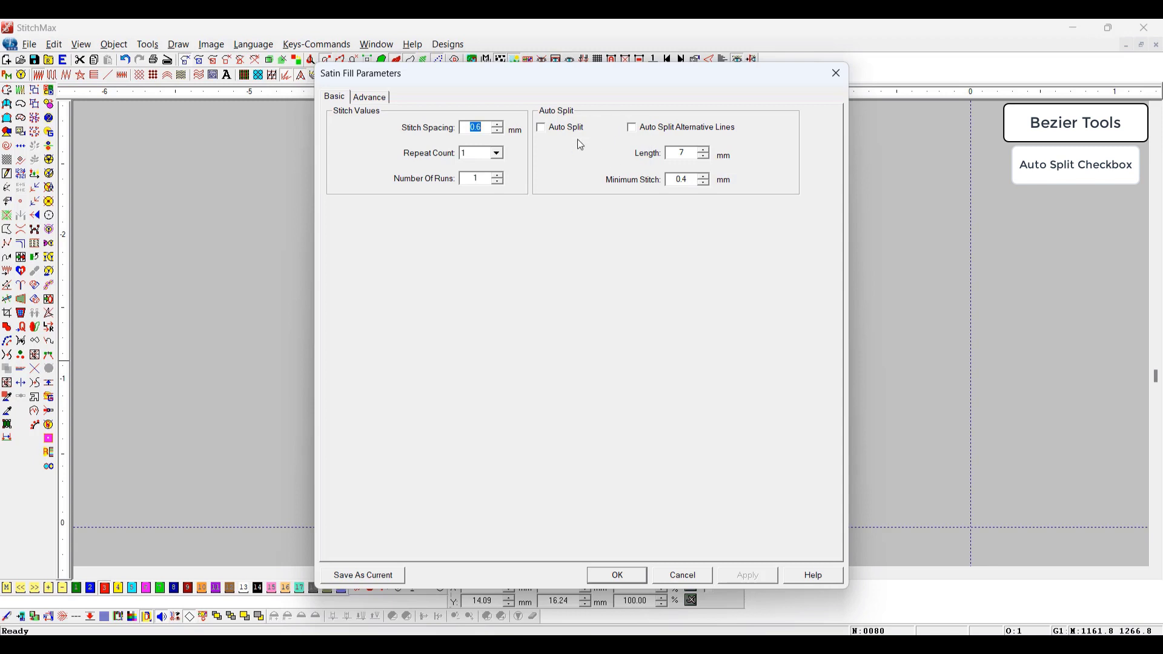
{"action": "left_click_drag", "start_coordinate": [607, 83], "coordinate": [330, 68]}
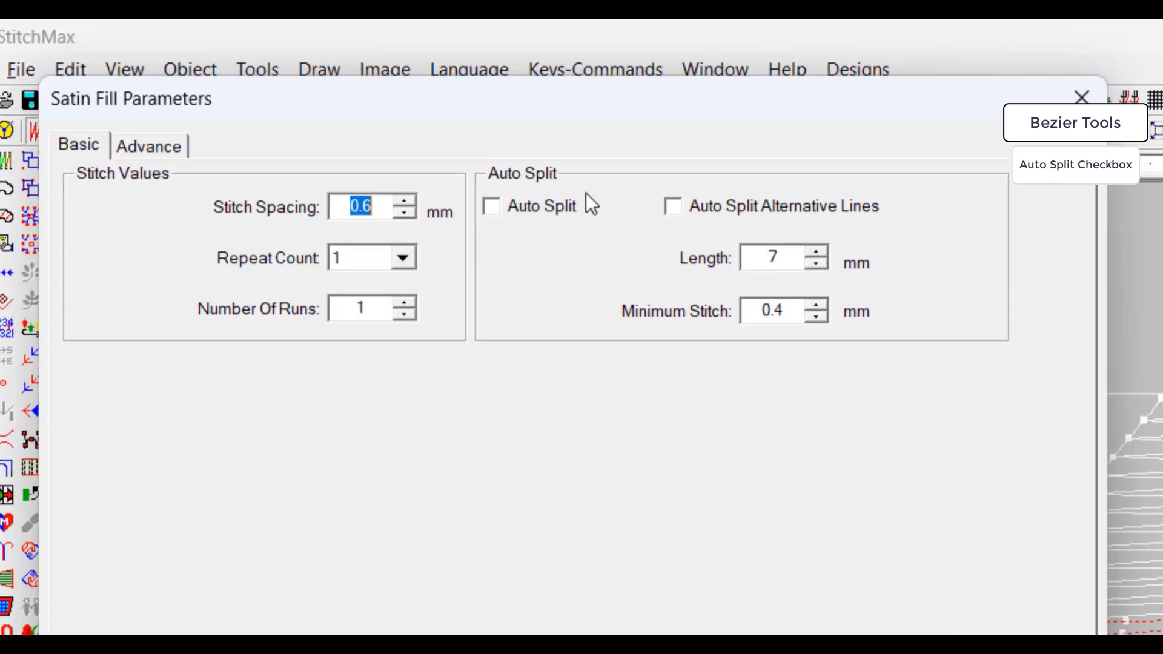
{"action": "left_click", "coordinate": [537, 208]}
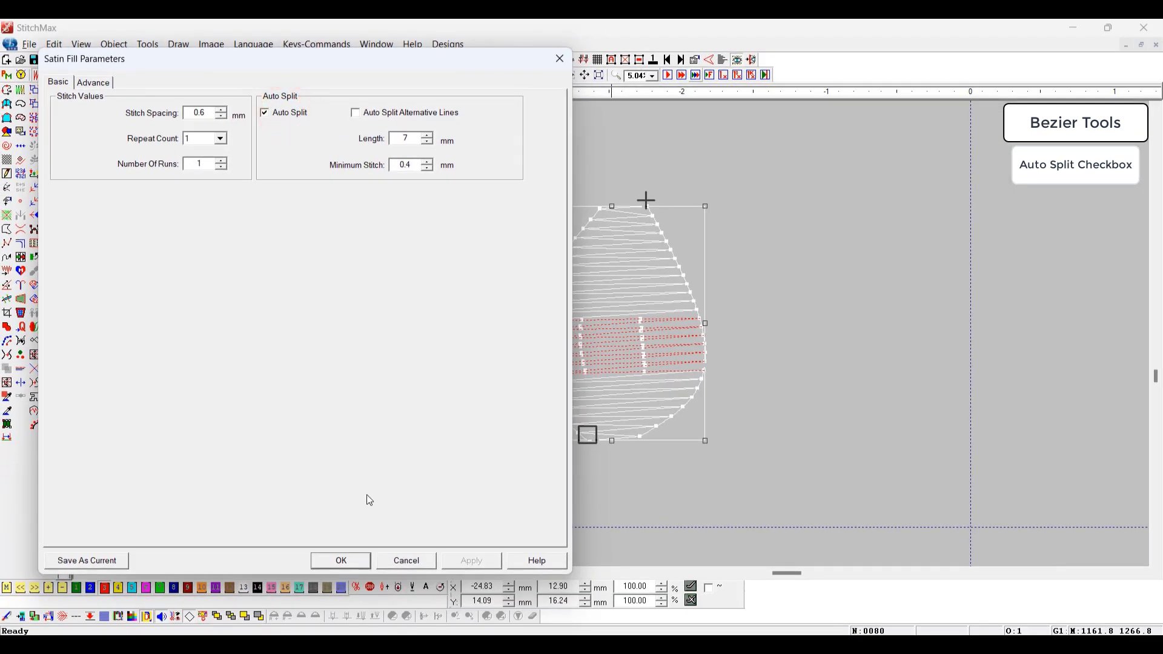
{"action": "left_click", "coordinate": [341, 563]}
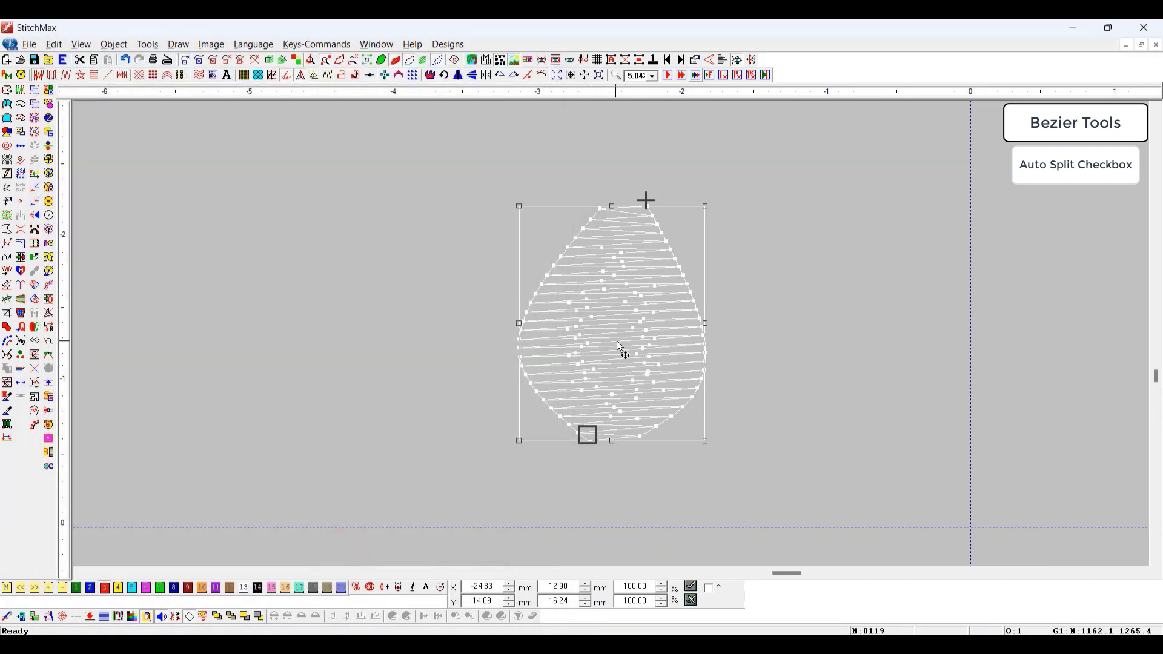
Change the Auto Split length in the teardrop's satin fill parameters
{"action": "double_click", "coordinate": [601, 337]}
{"action": "left_click_drag", "start_coordinate": [597, 86], "coordinate": [309, 80]}
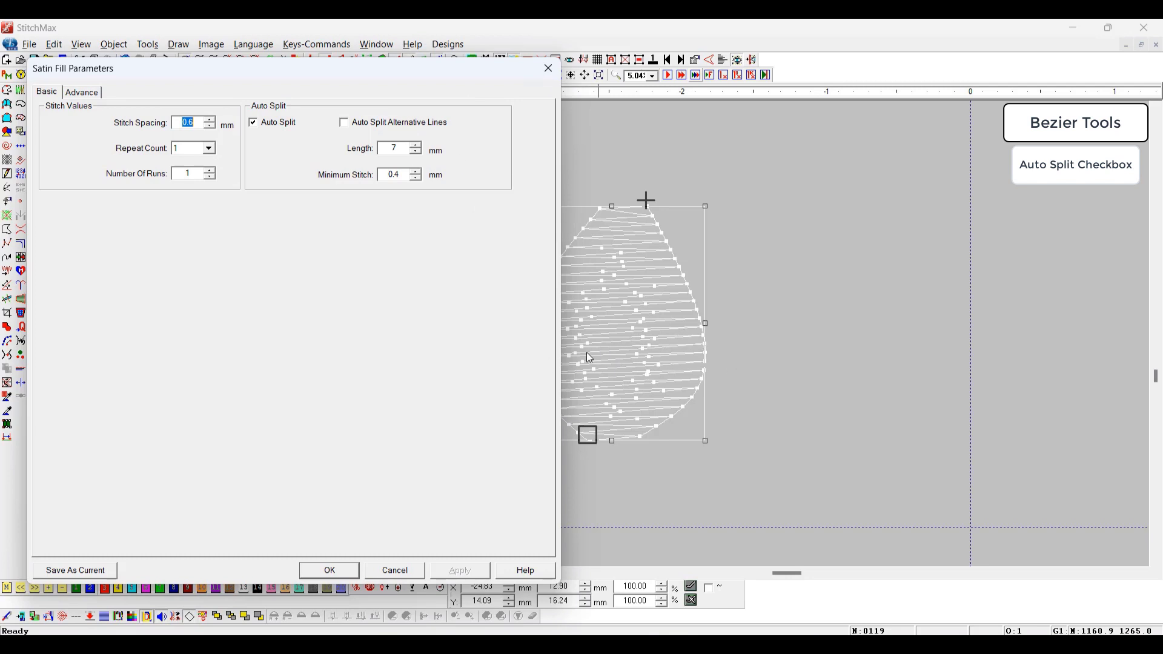
{"action": "double_click", "coordinate": [400, 148]}
{"action": "key", "text": "Return"}
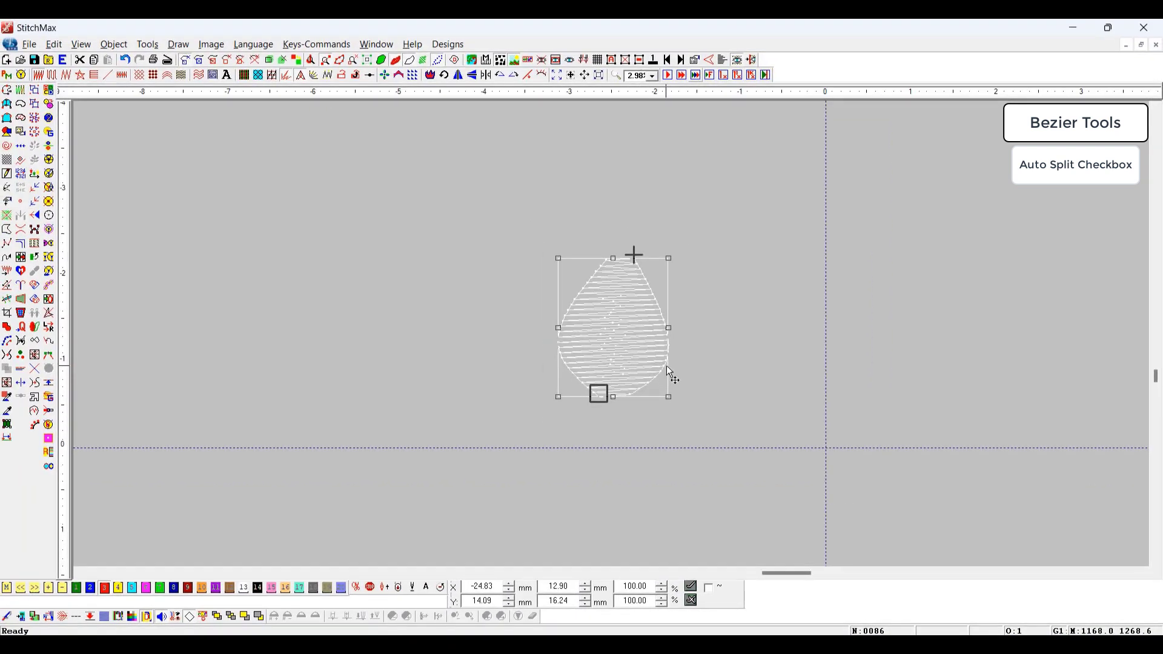
Disable Auto Split in the teardrop's general parameters for automatic jumps
{"action": "key", "text": "p"}
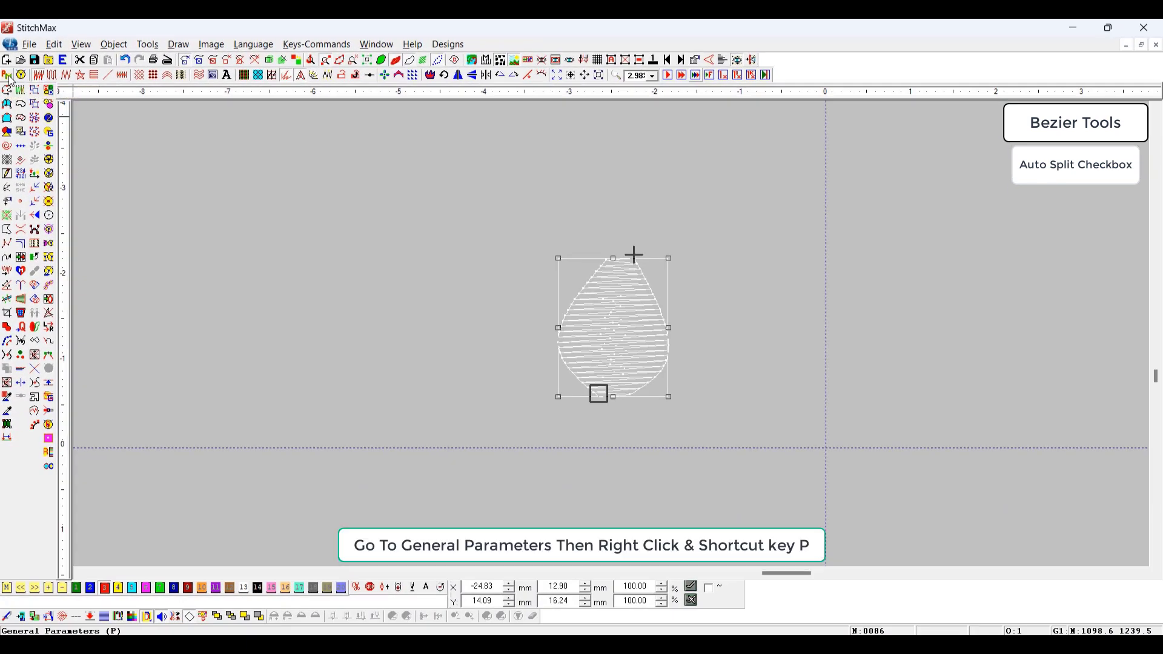
{"action": "left_click", "coordinate": [9, 76]}
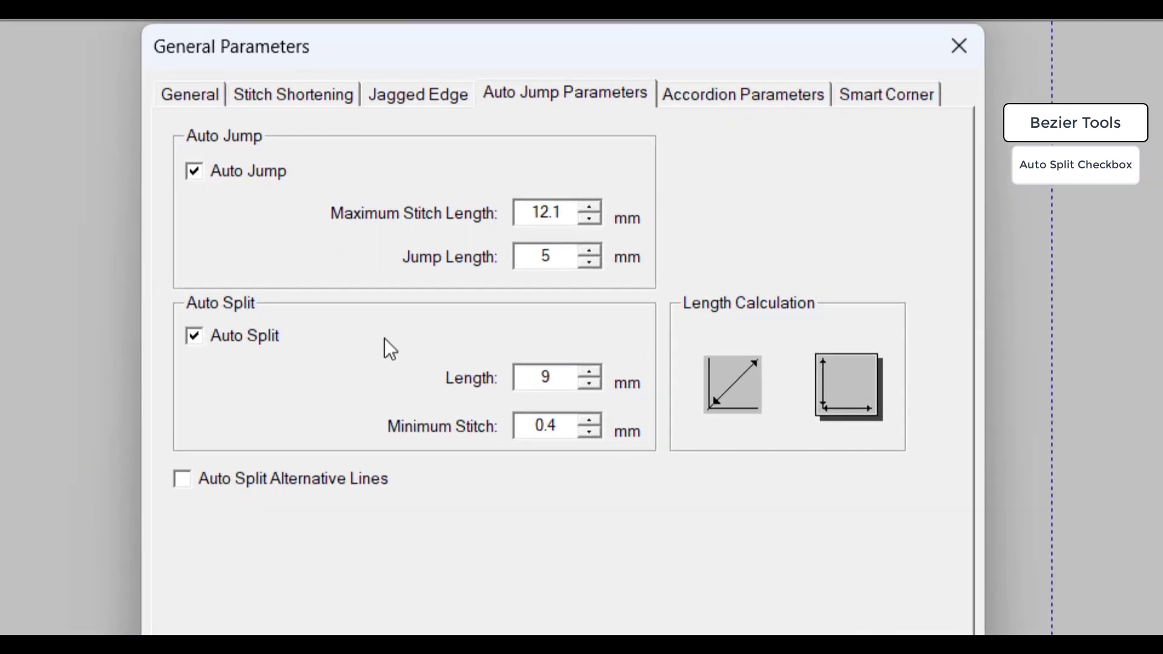
{"action": "key", "text": "Return"}
{"action": "left_click", "coordinate": [224, 337]}
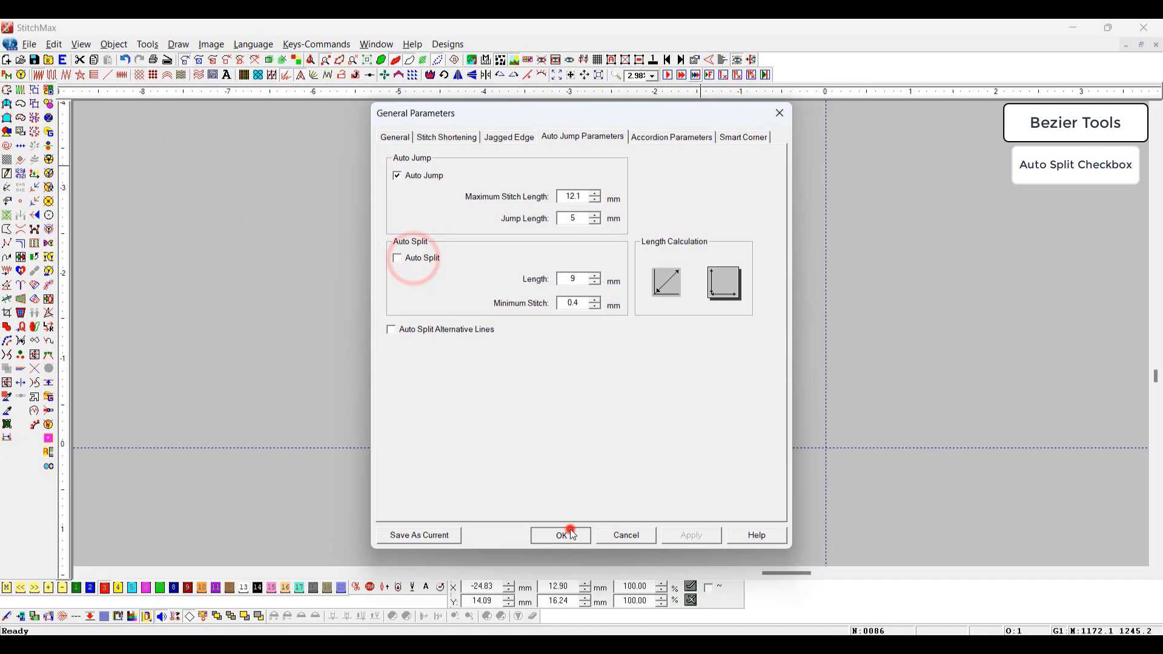
{"action": "left_click", "coordinate": [570, 531]}
Set the Auto Jump length of the teardrop to 7 mm in its general parameters
{"action": "left_click", "coordinate": [802, 398]}
{"action": "key", "text": "z"}
{"action": "left_click_drag", "start_coordinate": [485, 235], "coordinate": [756, 446]}
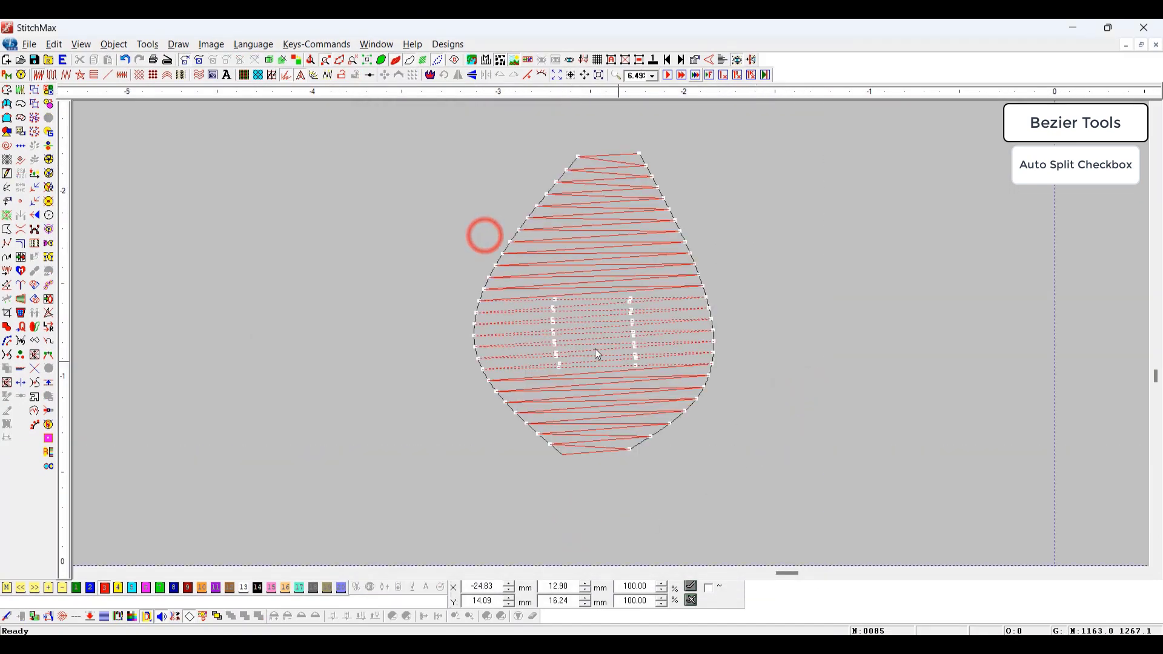
{"action": "left_click", "coordinate": [595, 317]}
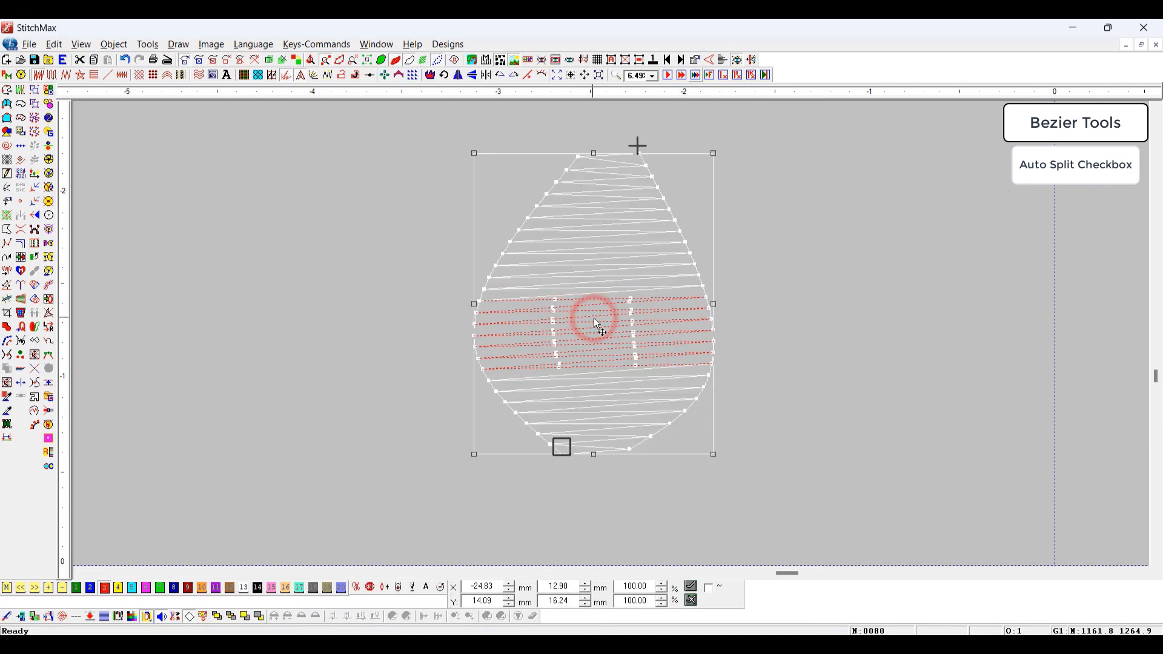
{"action": "double_click", "coordinate": [594, 317]}
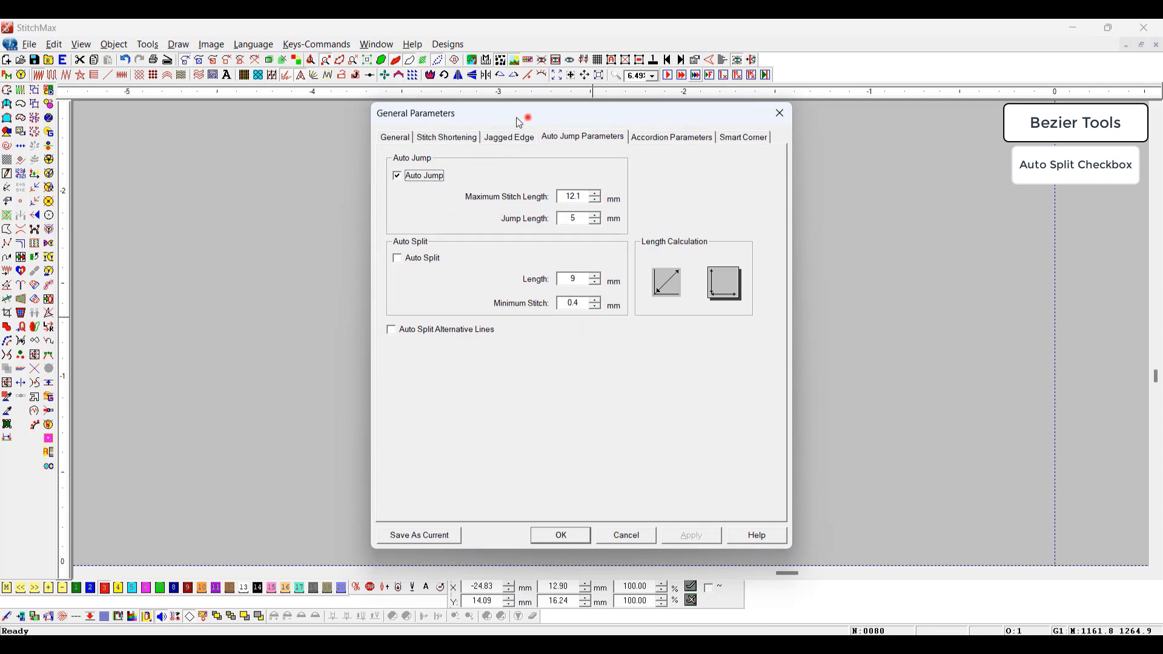
{"action": "left_click_drag", "start_coordinate": [520, 123], "coordinate": [207, 92]}
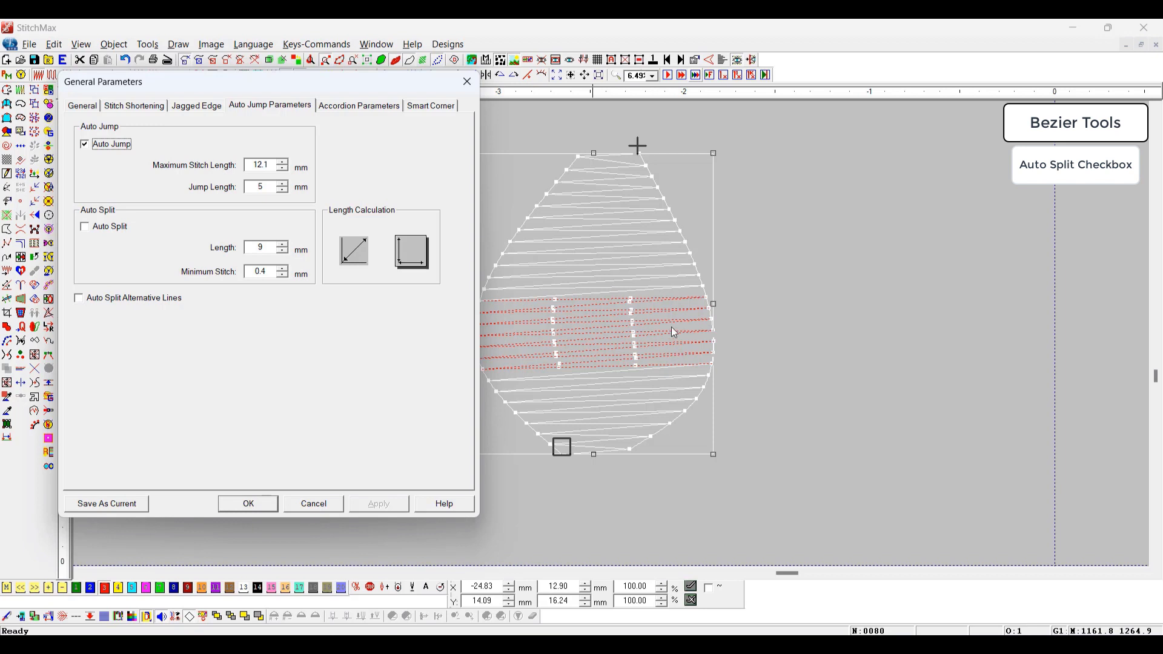
{"action": "double_click", "coordinate": [272, 189]}
{"action": "key", "text": "Return"}
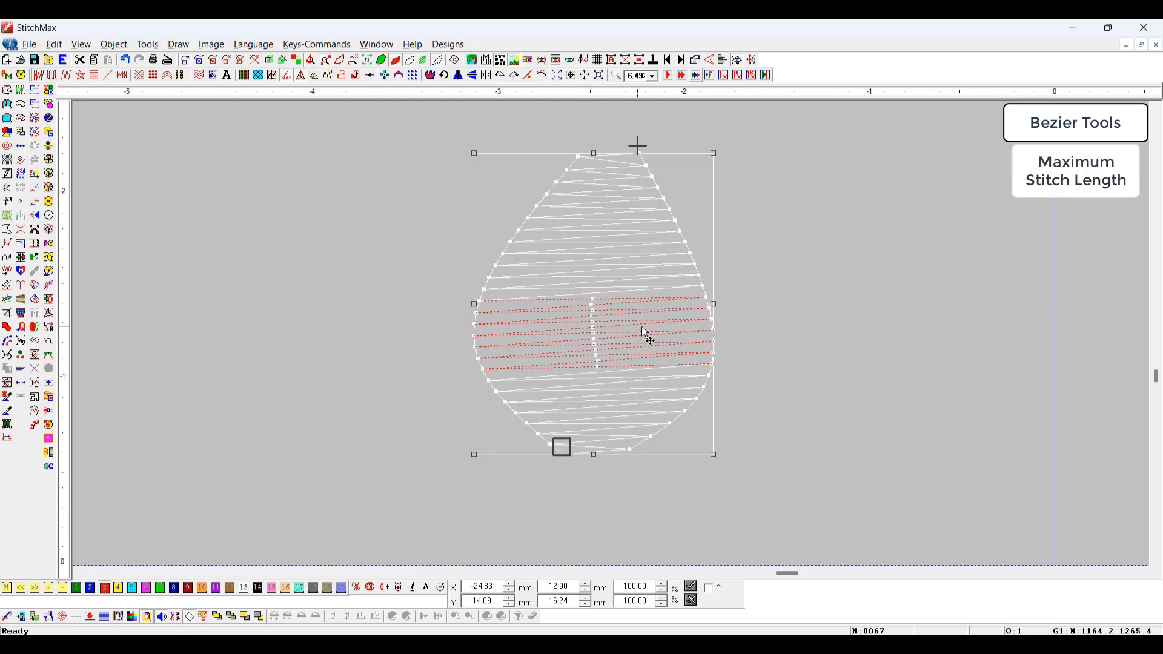
Disable Auto Jump in the teardrop's general parameters and apply the change
{"action": "double_click", "coordinate": [612, 304]}
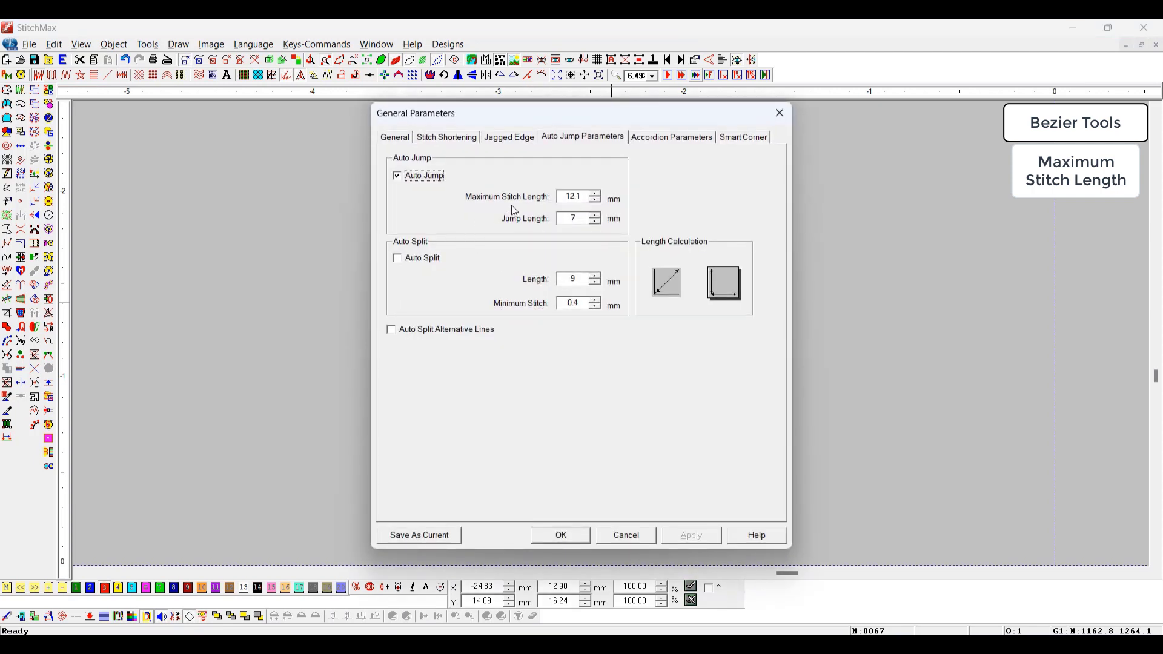
{"action": "left_click_drag", "start_coordinate": [635, 115], "coordinate": [259, 71]}
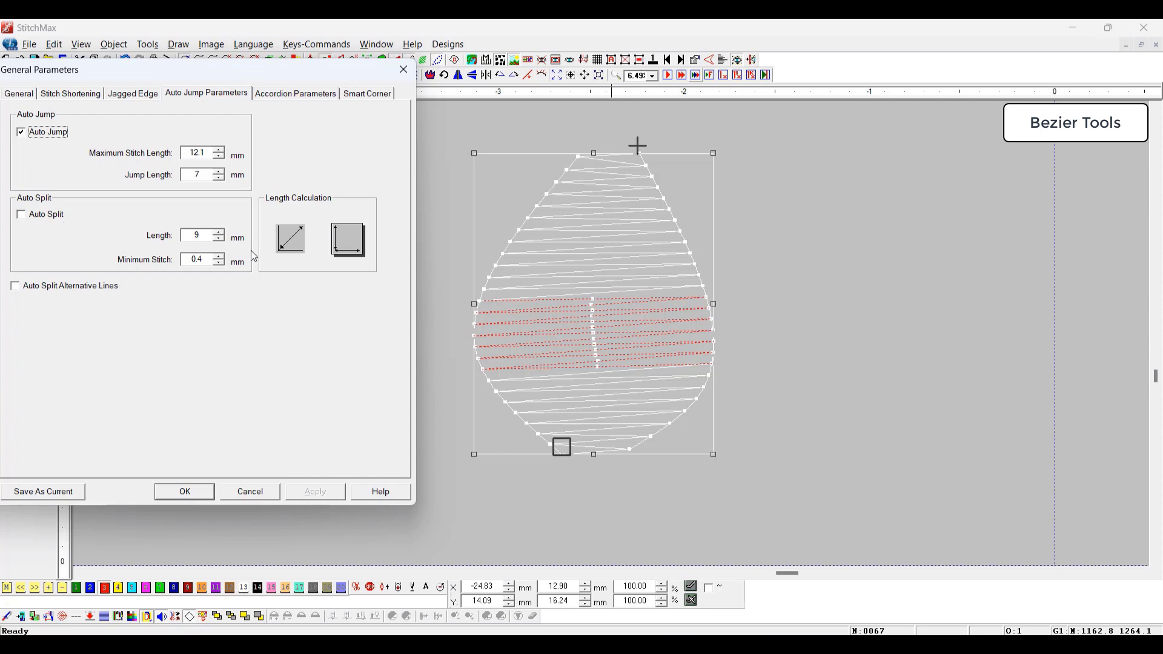
{"action": "left_click", "coordinate": [50, 136]}
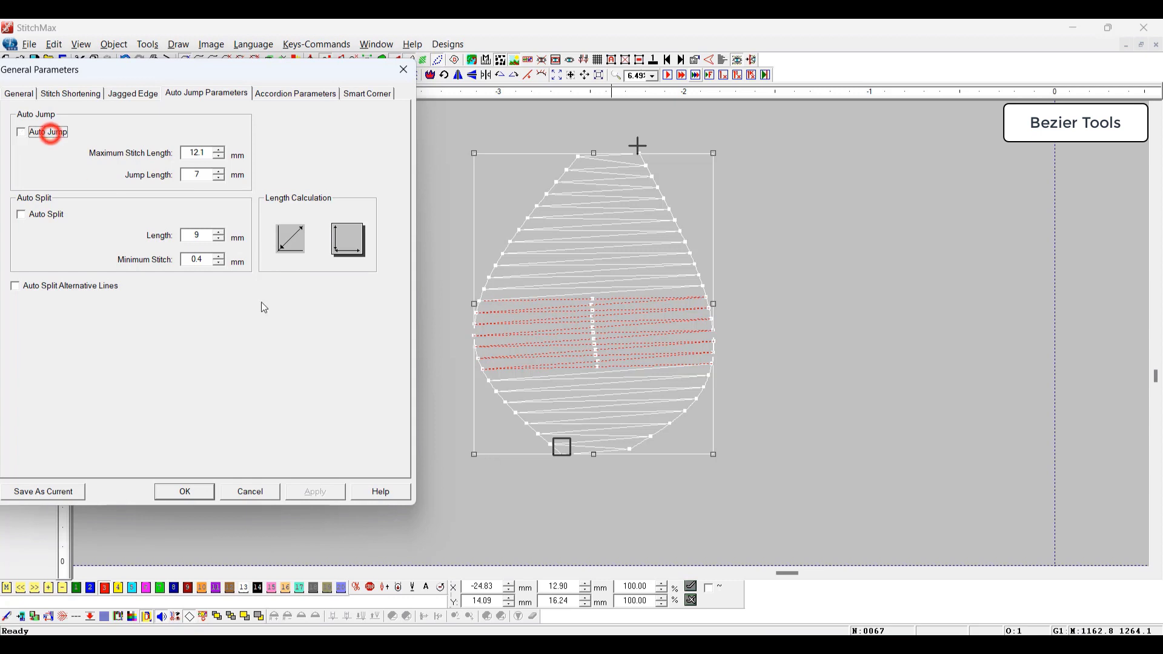
{"action": "left_click", "coordinate": [190, 496]}
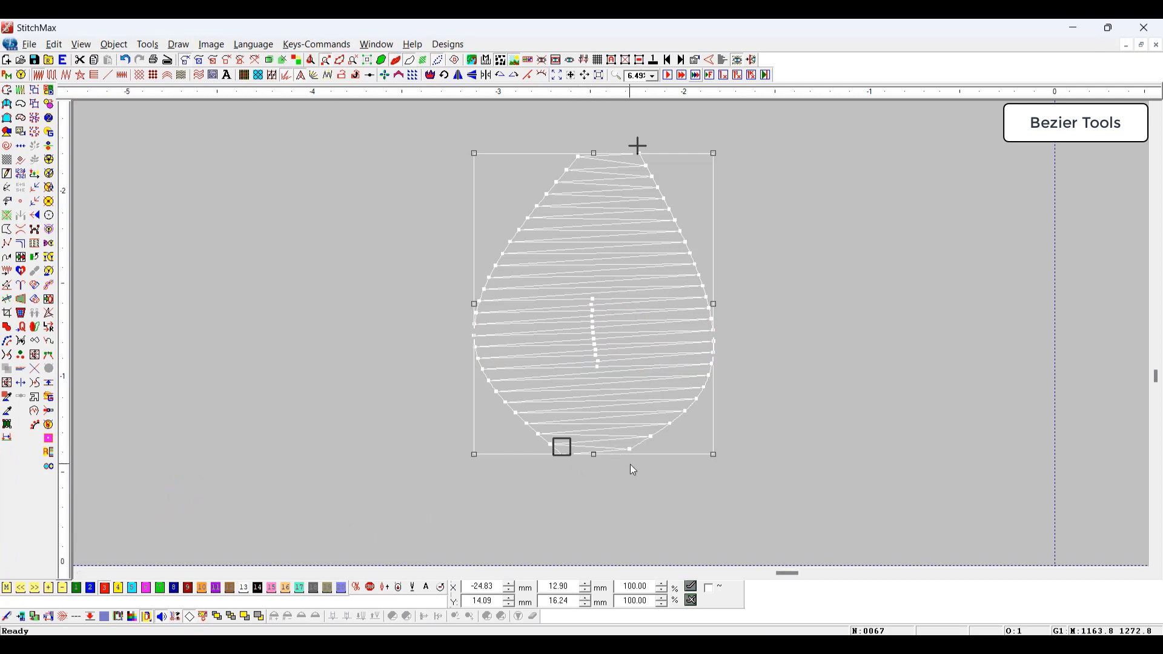
Set the teardrop's Auto Jump jump length to 12.1 mm in its general parameters
{"action": "key", "text": "g"}
{"action": "left_click_drag", "start_coordinate": [582, 222], "coordinate": [424, 214]}
{"action": "type", "text": "12.1"}
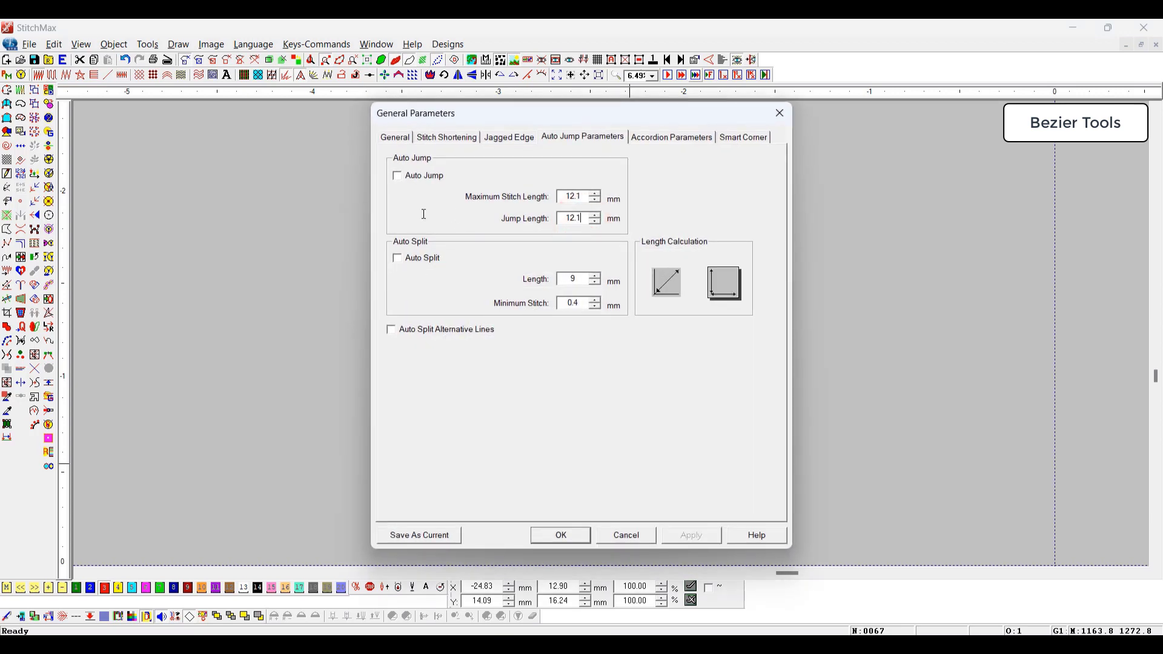
{"action": "key", "text": "Return"}
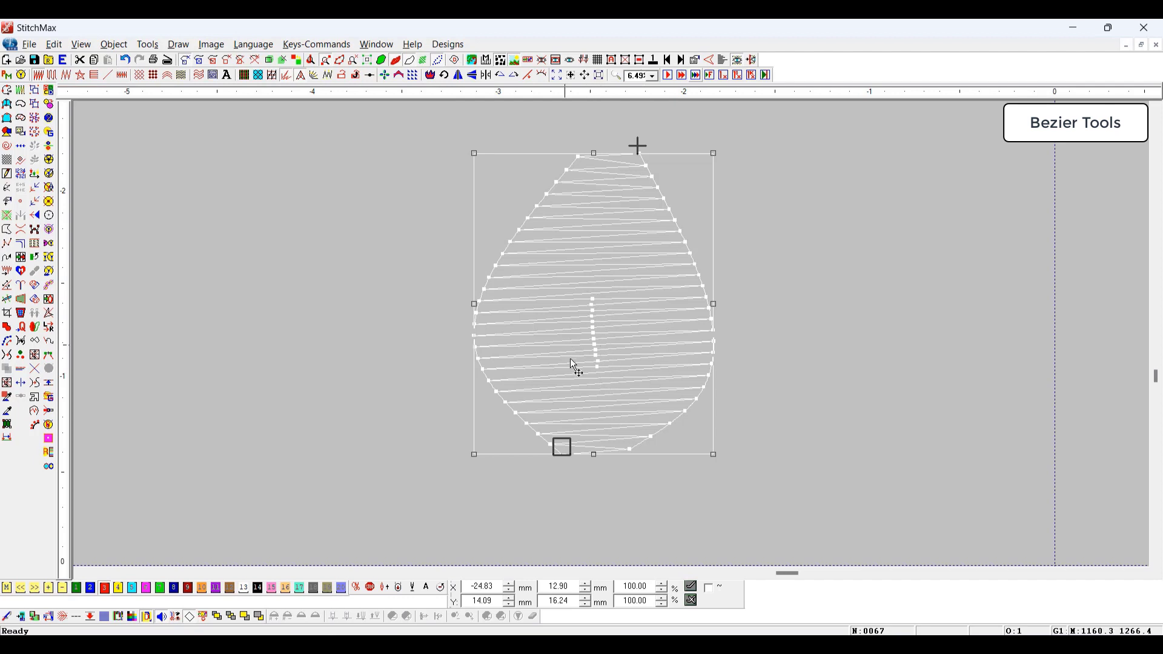
Show the teardrop in realistic thread view and set its width to 12 mm
{"action": "key", "text": "t"}
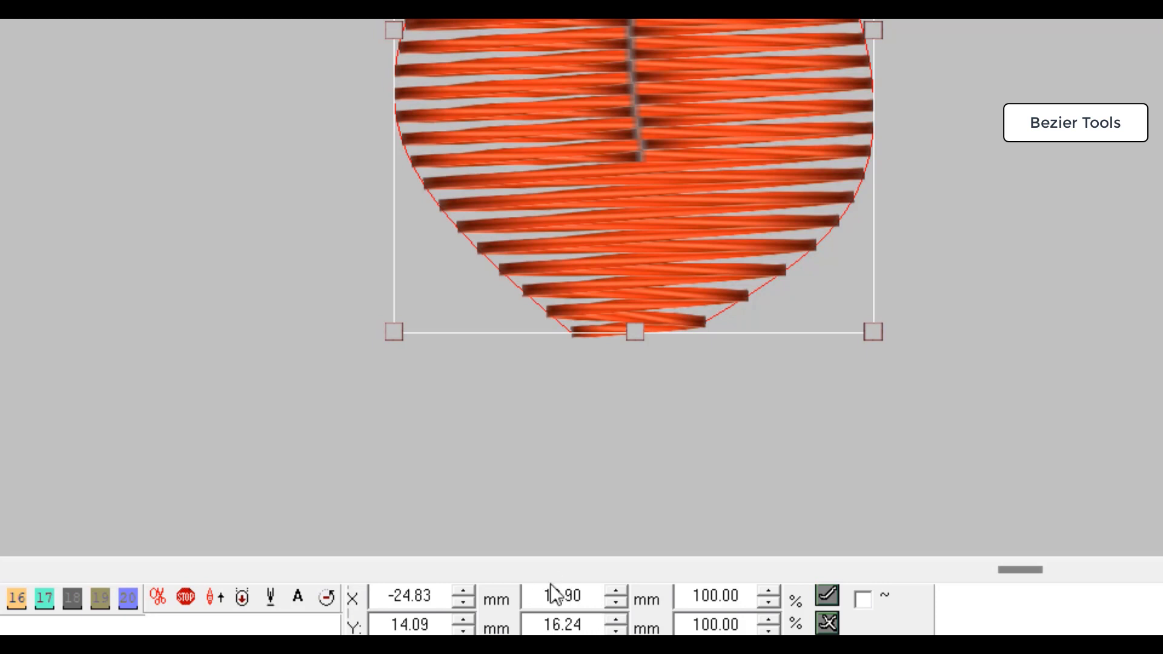
{"action": "double_click", "coordinate": [582, 594]}
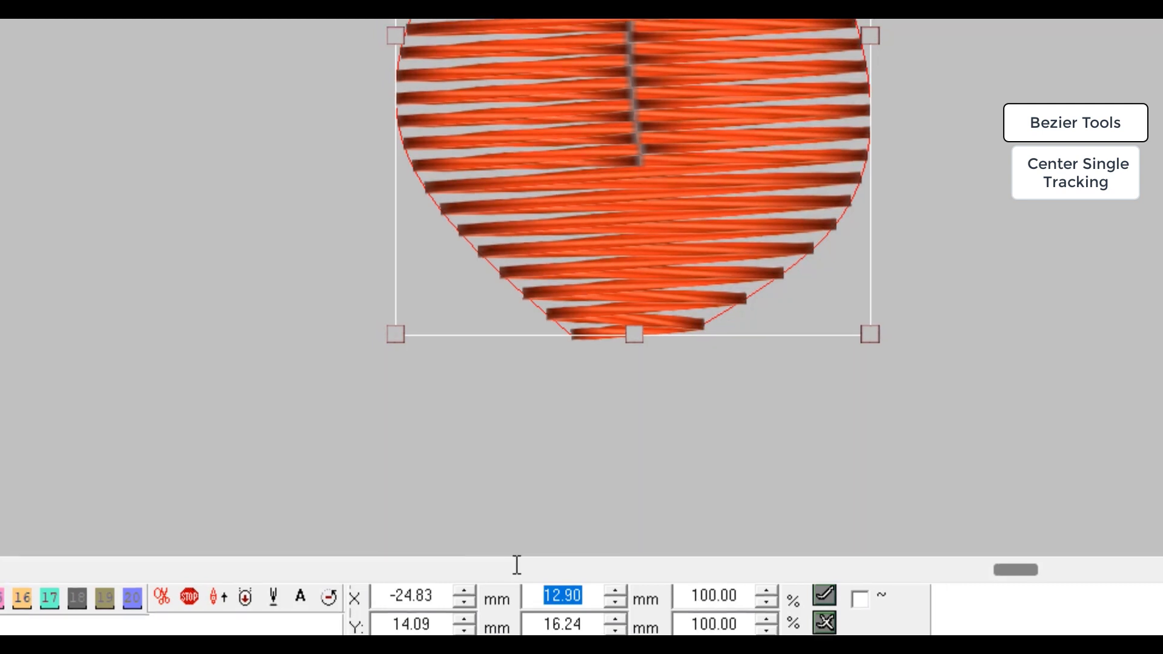
{"action": "type", "text": "12"}
{"action": "key", "text": "Return"}
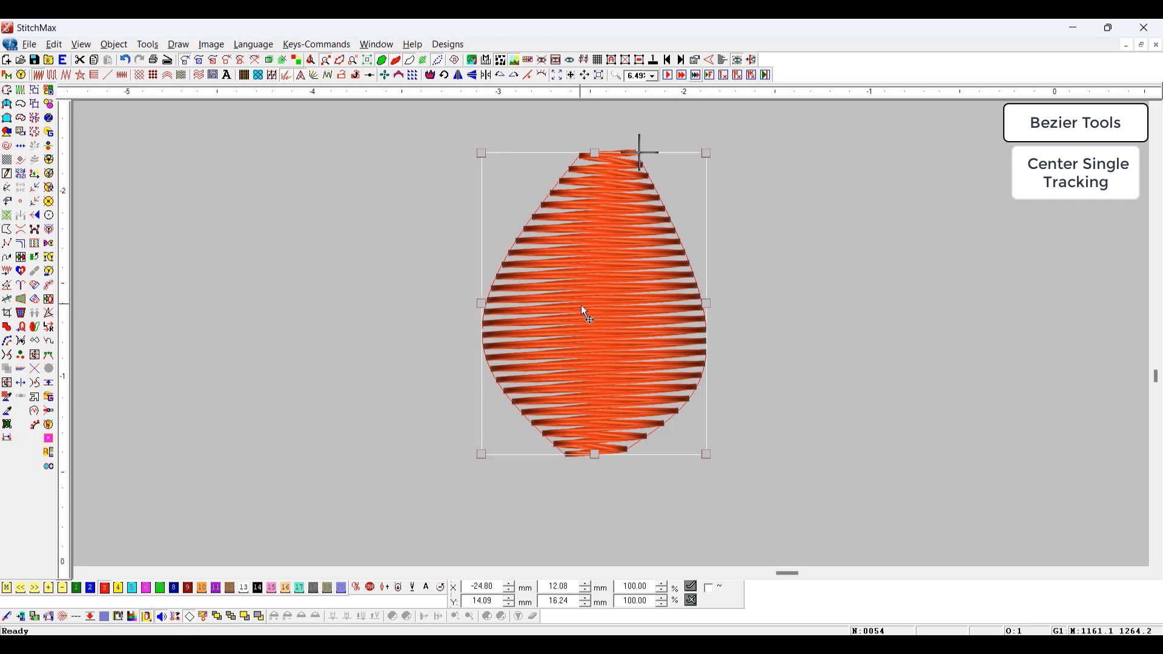
Return to the stitch line view and make the teardrop start and end at its bottom point with internal tracking
{"action": "key", "text": "t"}
{"action": "scroll", "coordinate": [692, 331], "scroll_direction": "down", "scroll_amount": 1}
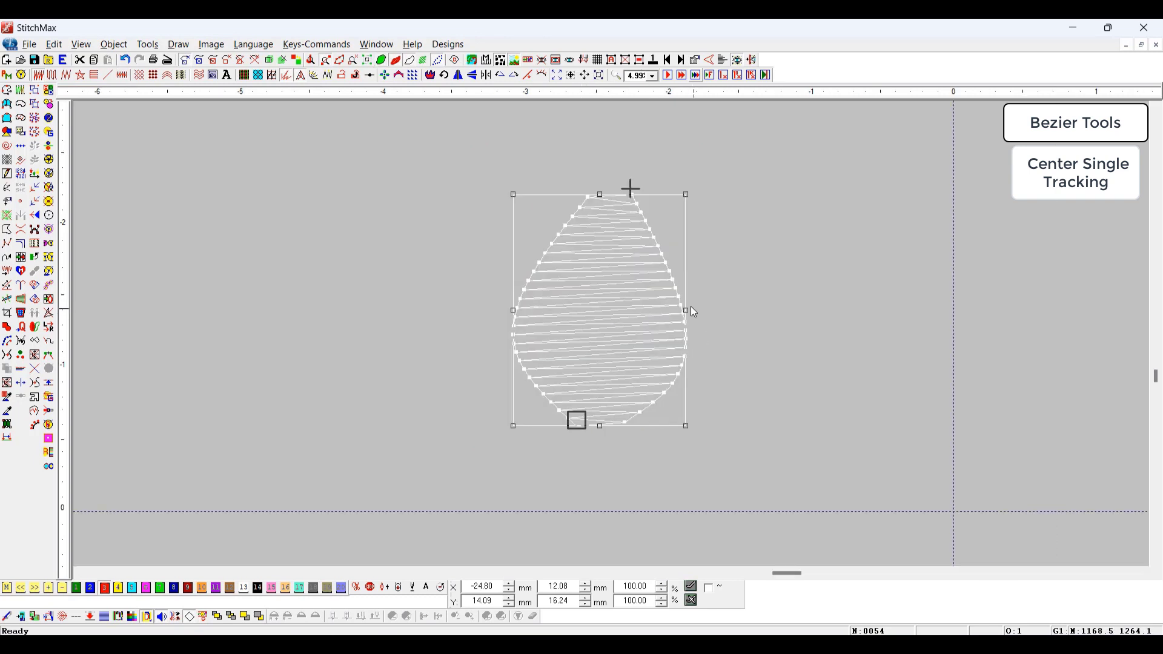
{"action": "left_click", "coordinate": [838, 371]}
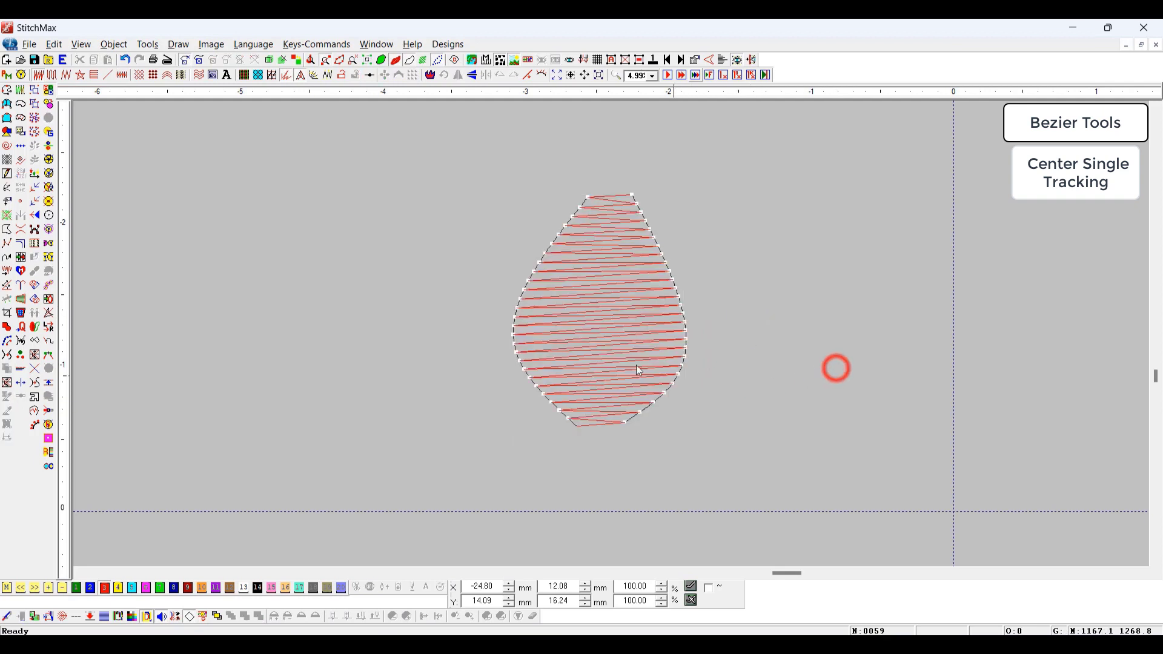
{"action": "left_click", "coordinate": [602, 422]}
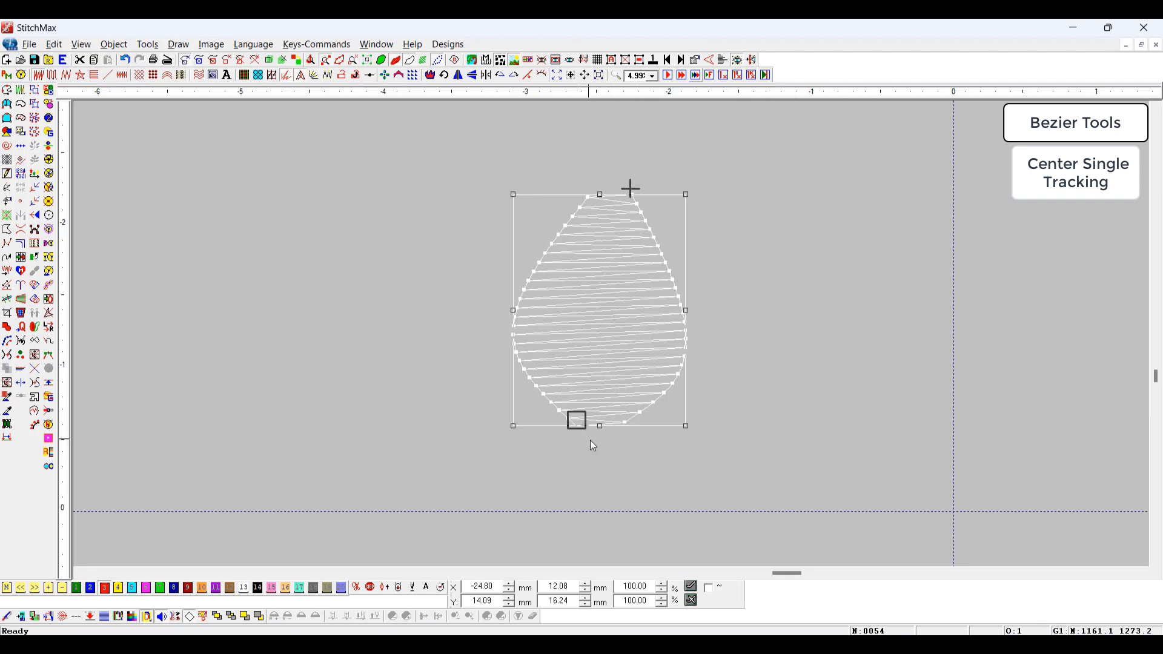
{"action": "left_click", "coordinate": [213, 60]}
Step through the teardrop's stitches from the lower tracking point to examine the sewing path up the tracking line and back down the satin
{"action": "left_click", "coordinate": [787, 459]}
{"action": "left_click", "coordinate": [630, 374]}
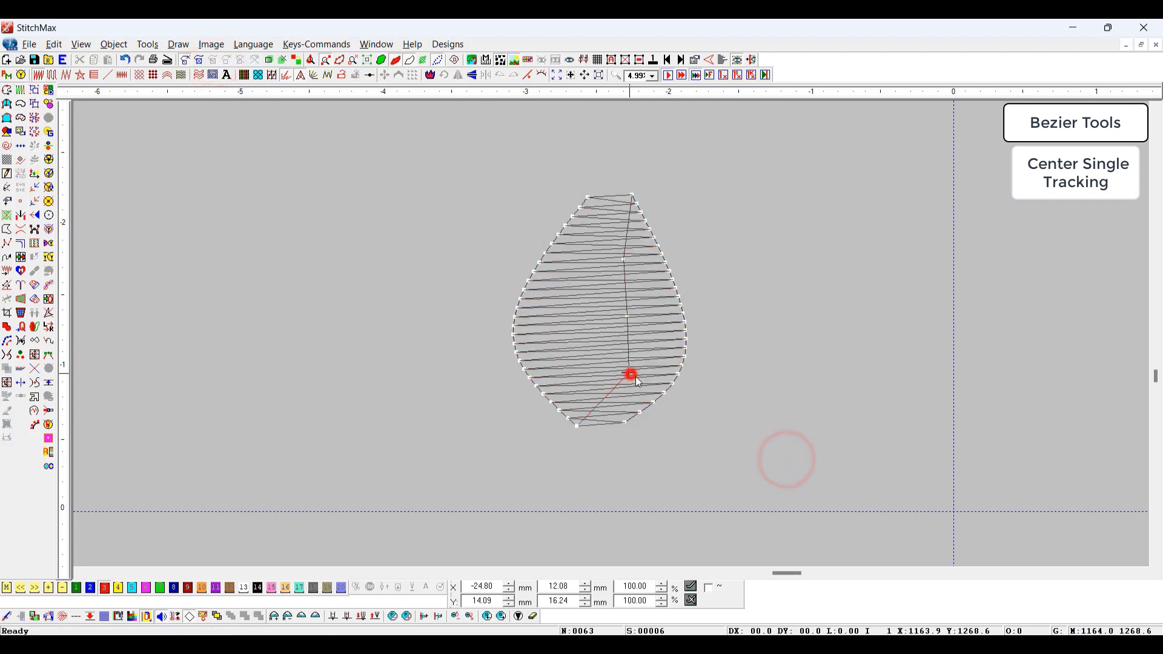
{"action": "key", "text": "Right"}
{"action": "key", "text": "Right"}
{"action": "key", "text": "Right"}
{"action": "key", "text": "Right"}
{"action": "key", "text": "Right"}
{"action": "key", "text": "Right"}
{"action": "key", "text": "Right"}
{"action": "key", "text": "Right"}
{"action": "key", "text": "Right"}
{"action": "key", "text": "Right"}
{"action": "key", "text": "Right"}
{"action": "key", "text": "Right"}
{"action": "key", "text": "Right"}
{"action": "key", "text": "Right"}
{"action": "key", "text": "Right"}
{"action": "key", "text": "Right"}
{"action": "key", "text": "Right"}
{"action": "key", "text": "Right"}
{"action": "key", "text": "Right"}
{"action": "key", "text": "Right"}
{"action": "key", "text": "Right"}
{"action": "key", "text": "Right"}
{"action": "key", "text": "Right"}
{"action": "key", "text": "Right"}
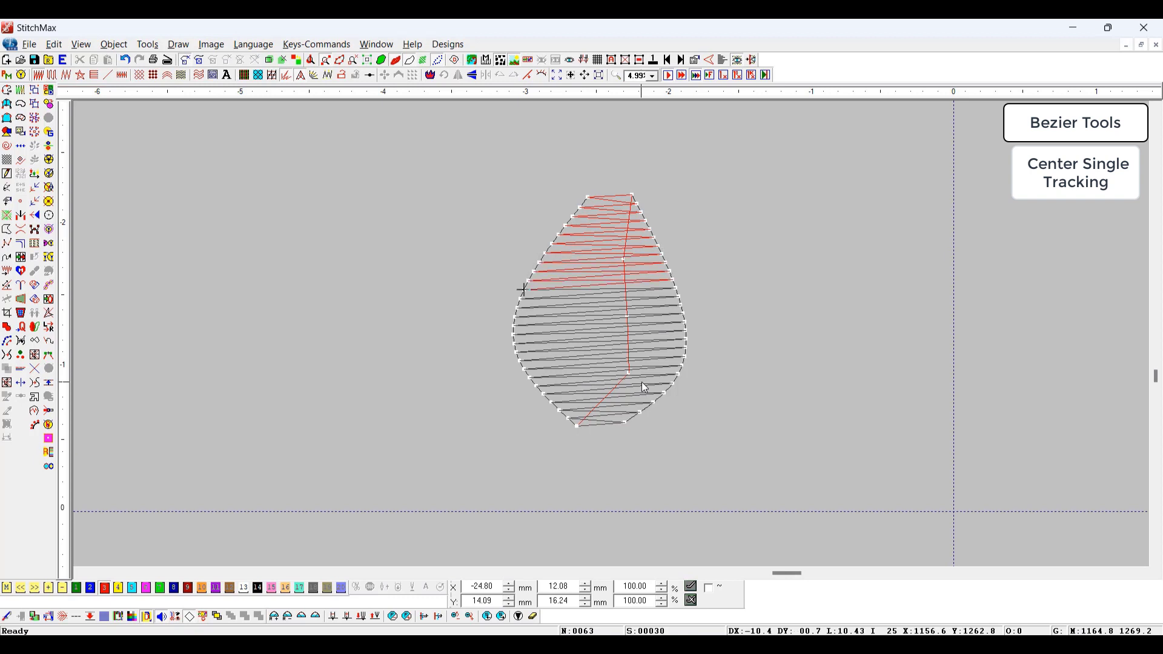
{"action": "key", "text": "Right"}
{"action": "key", "text": "Right"}
{"action": "key", "text": "Right"}
{"action": "key", "text": "Right"}
{"action": "key", "text": "Right"}
{"action": "key", "text": "Right"}
{"action": "key", "text": "Right"}
{"action": "key", "text": "Right"}
{"action": "key", "text": "Right"}
{"action": "key", "text": "Right"}
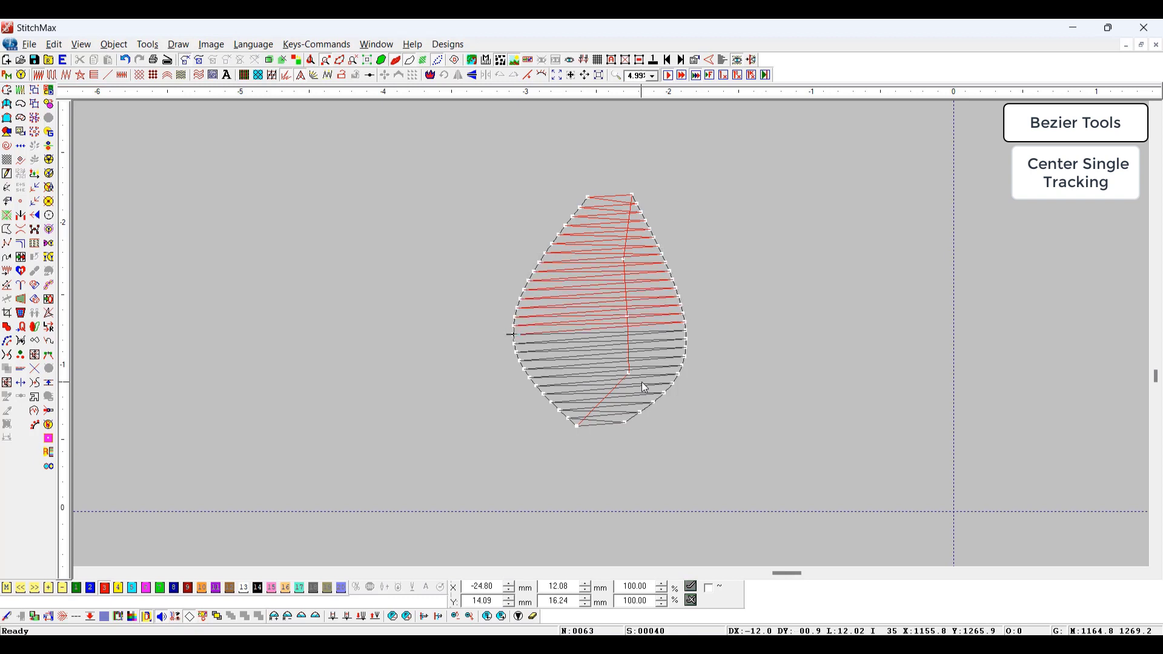
Enable Center Single Tracking in the teardrop's general parameters
{"action": "left_click", "coordinate": [629, 364]}
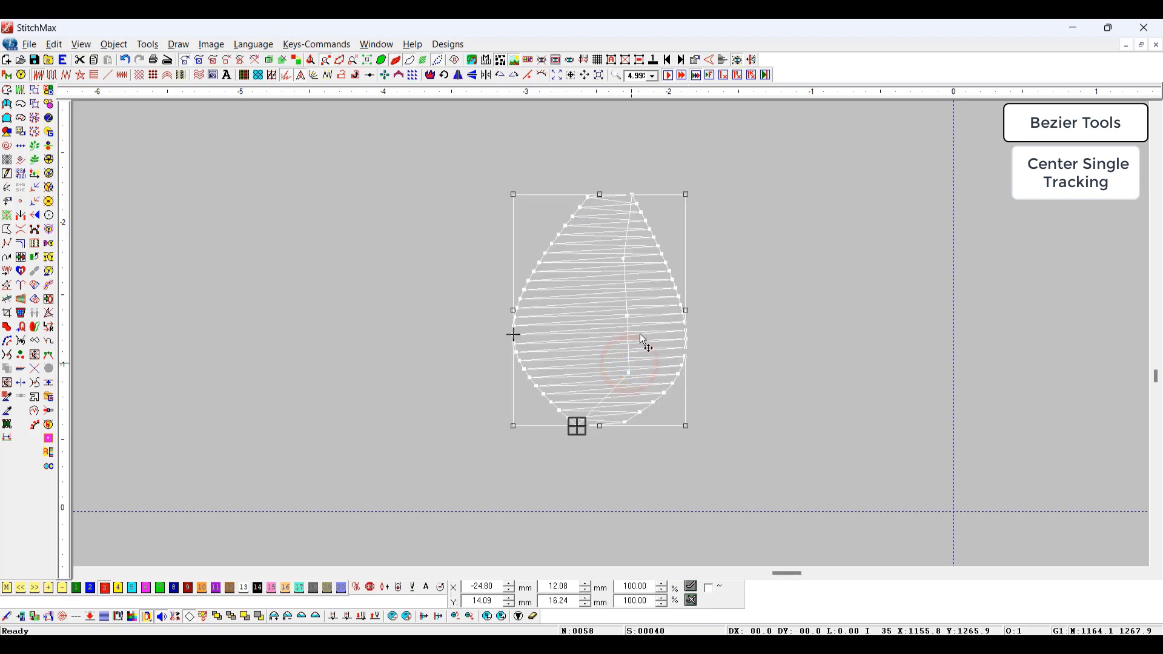
{"action": "right_click", "coordinate": [594, 298]}
{"action": "key", "text": "p"}
{"action": "left_click", "coordinate": [404, 143]}
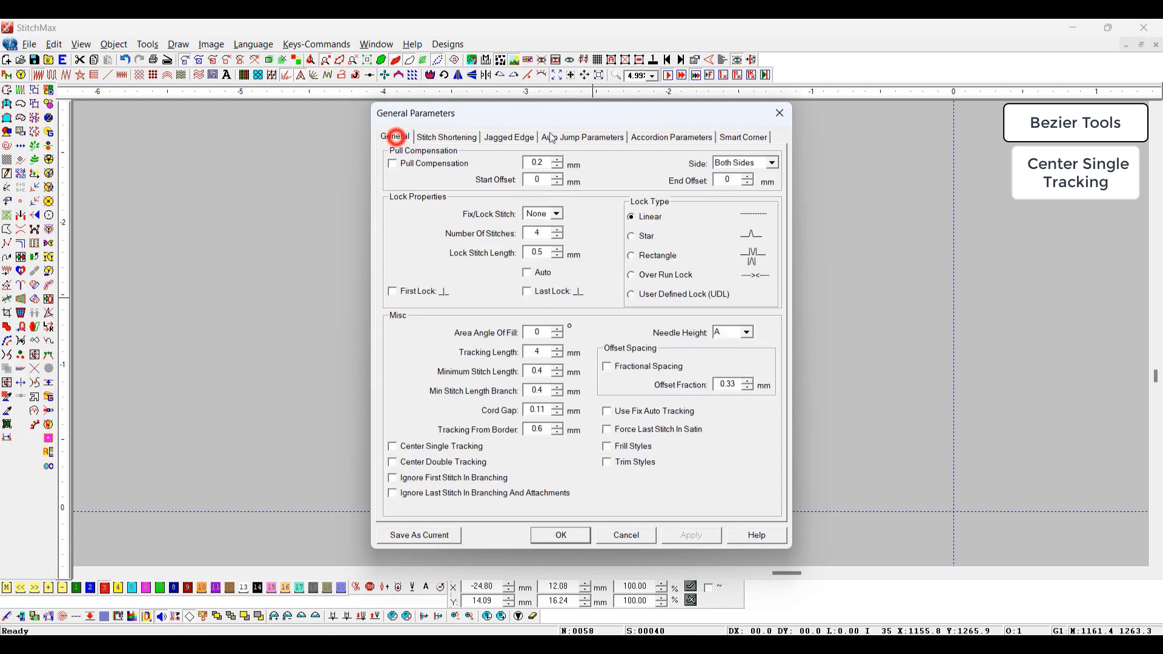
{"action": "left_click_drag", "start_coordinate": [552, 113], "coordinate": [922, 78]}
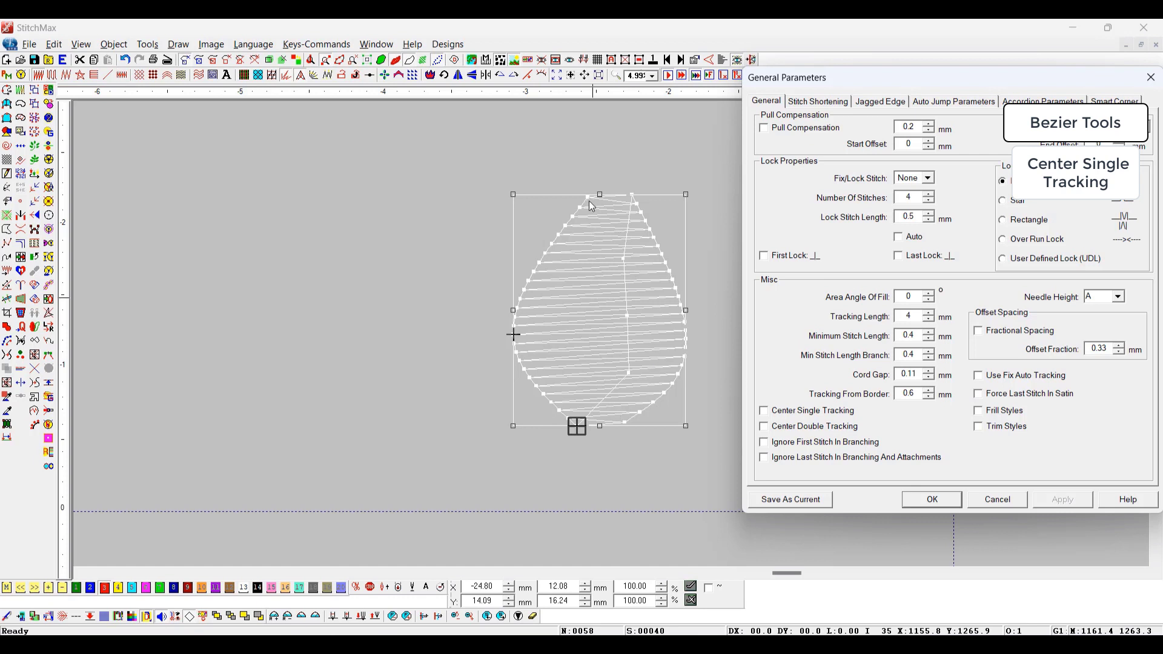
{"action": "left_click", "coordinate": [806, 415]}
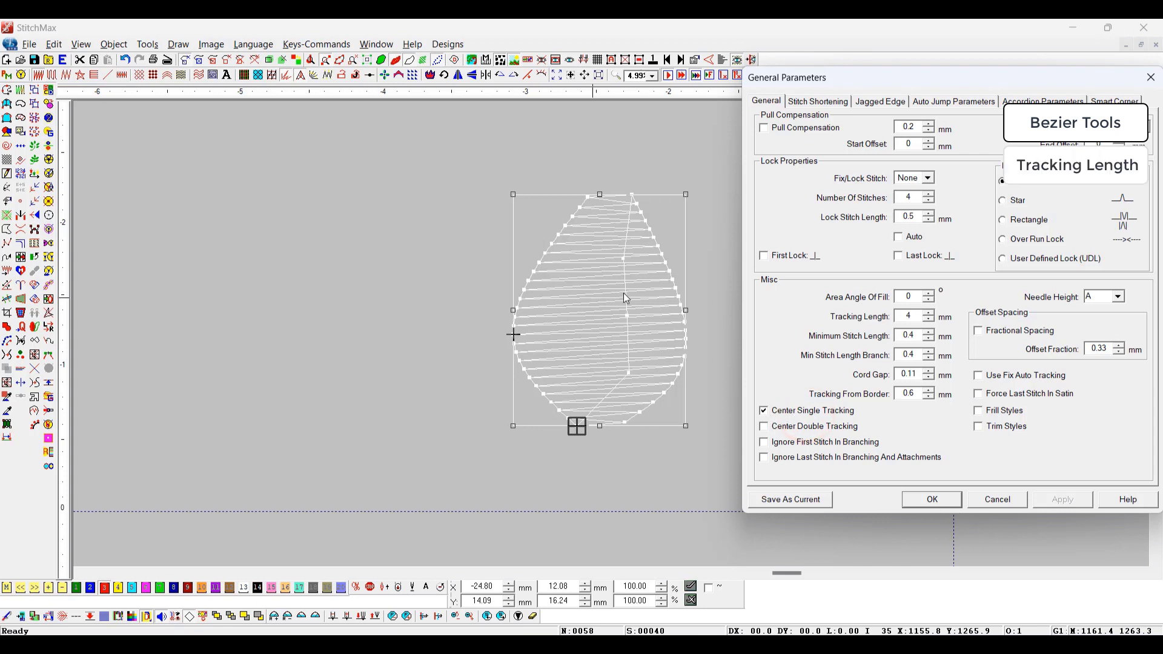
{"action": "left_click", "coordinate": [920, 502]}
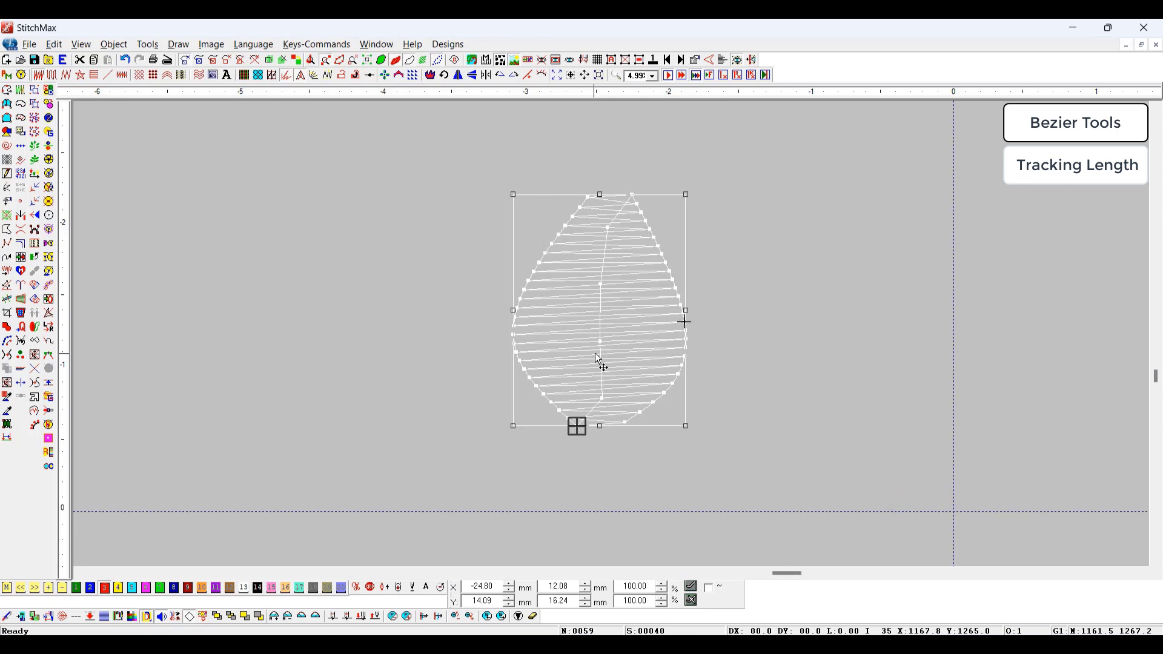
Check the tracking length in the teardrop's general parameters and measure one stitch on its center tracking line
{"action": "double_click", "coordinate": [647, 362]}
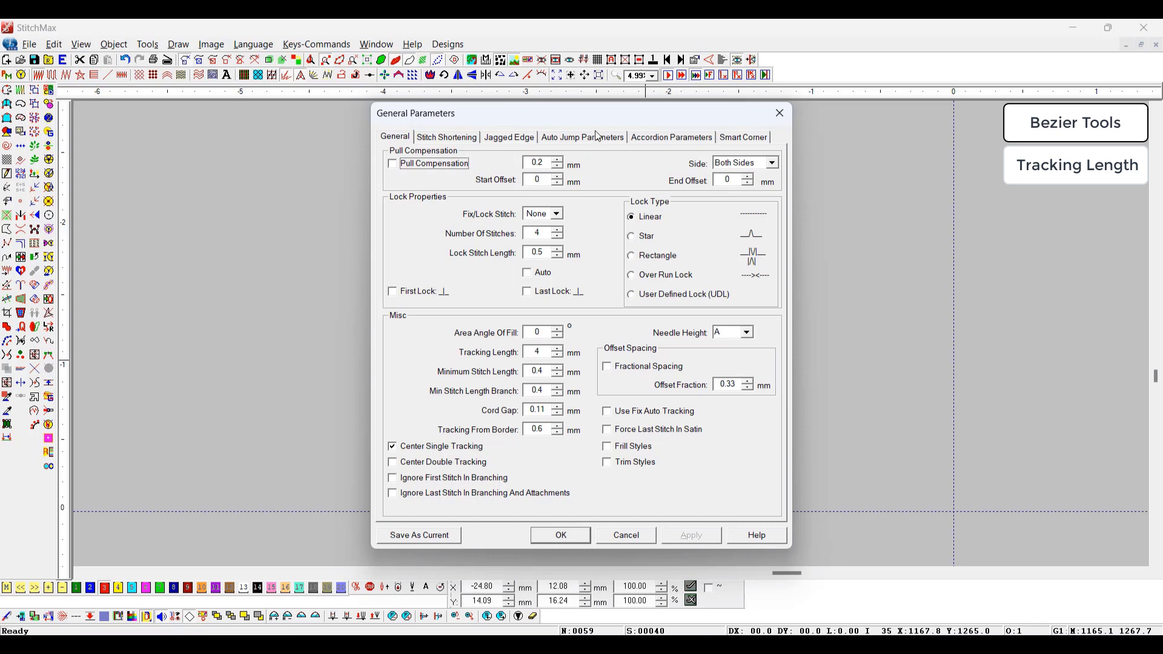
{"action": "left_click_drag", "start_coordinate": [590, 115], "coordinate": [960, 79]}
{"action": "key", "text": "Escape"}
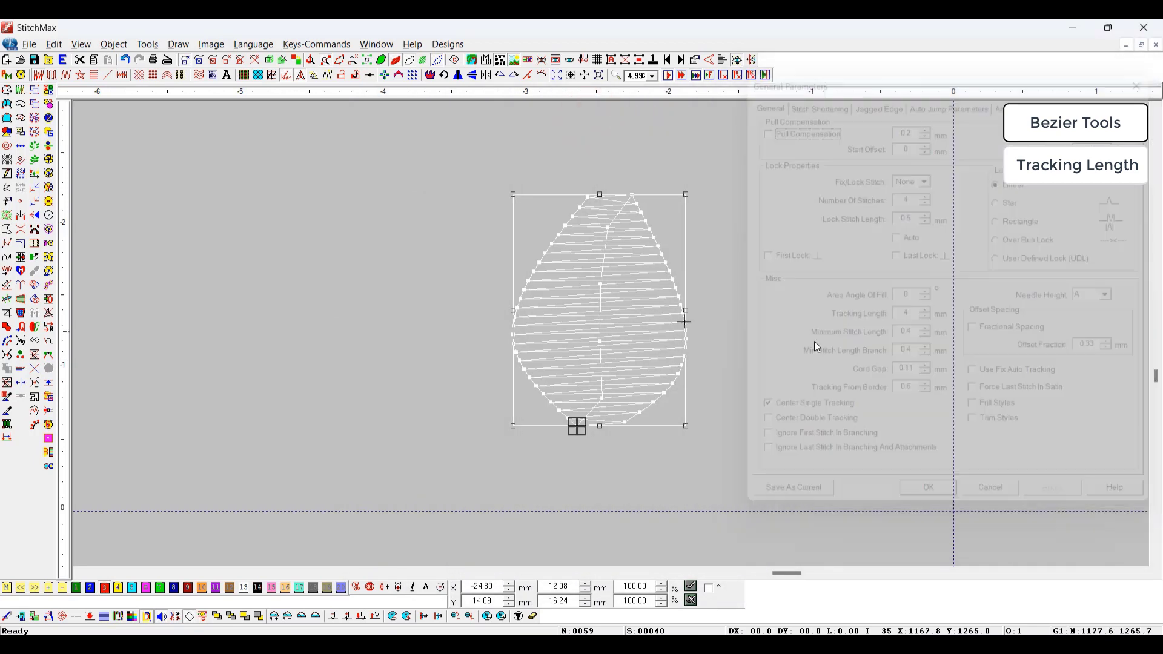
{"action": "left_click", "coordinate": [823, 396]}
{"action": "key", "text": "z"}
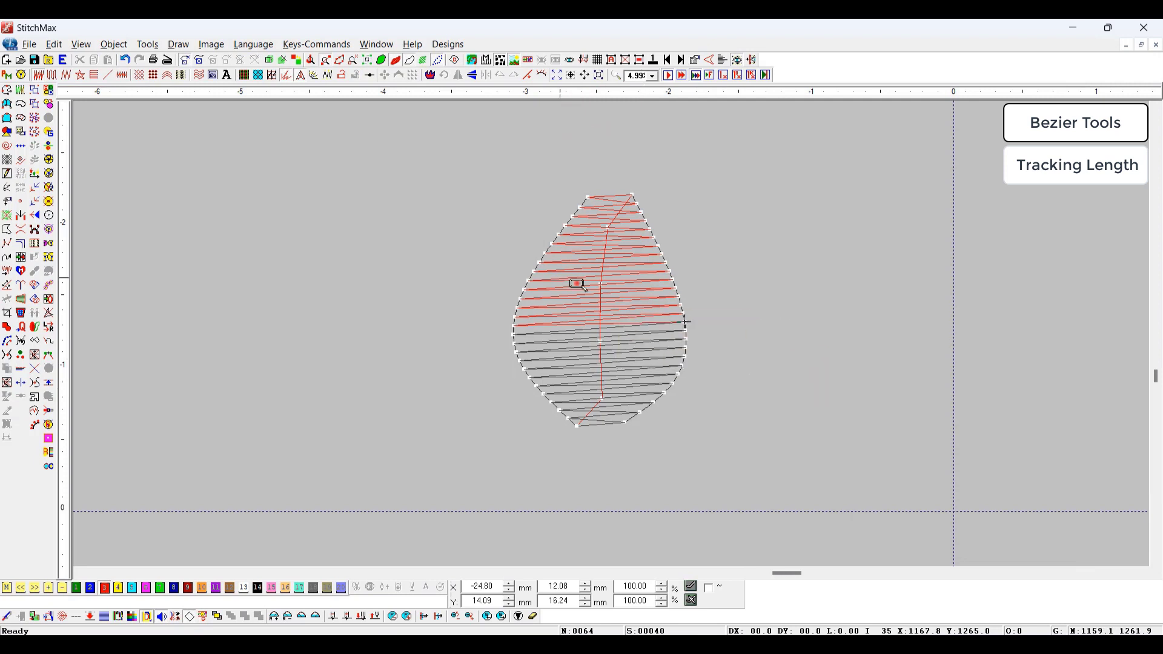
{"action": "left_click_drag", "start_coordinate": [576, 283], "coordinate": [654, 379]}
{"action": "left_click", "coordinate": [549, 382]}
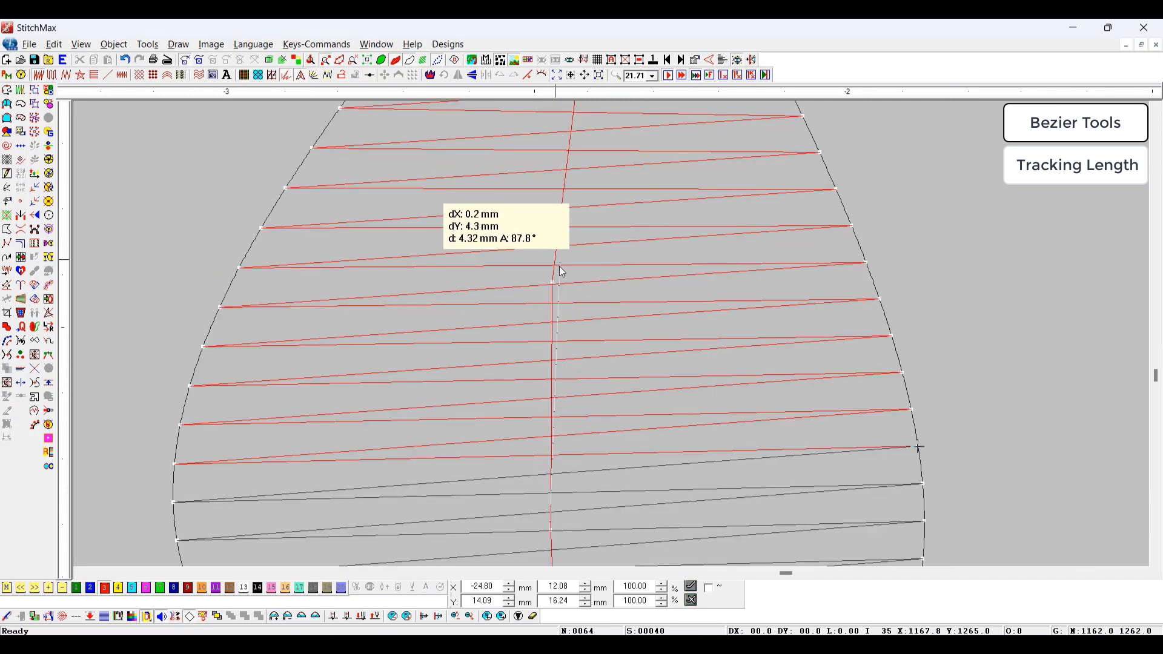
Set the teardrop's Tracking Length to 6 mm in its general parameters
{"action": "double_click", "coordinate": [623, 280]}
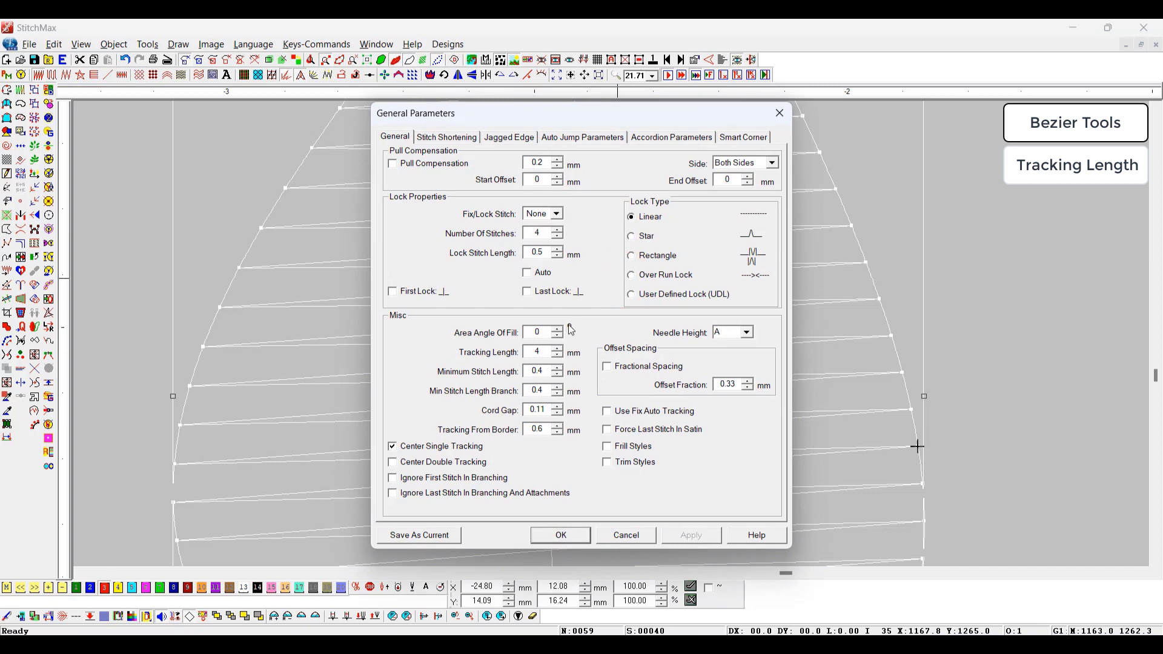
{"action": "double_click", "coordinate": [537, 352]}
{"action": "type", "text": "6"}
{"action": "key", "text": "Return"}
Measure the distance between the middle and upper points of the teardrop's center tracking line
{"action": "scroll", "coordinate": [686, 271], "scroll_direction": "down", "scroll_amount": 4}
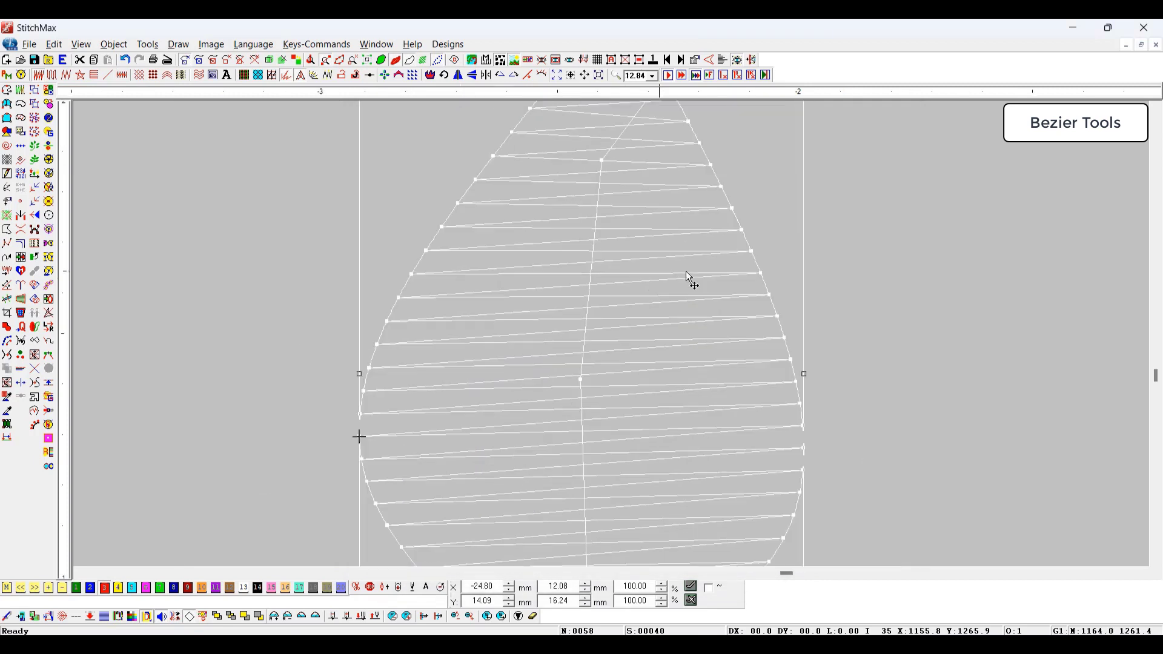
{"action": "left_click", "coordinate": [942, 314]}
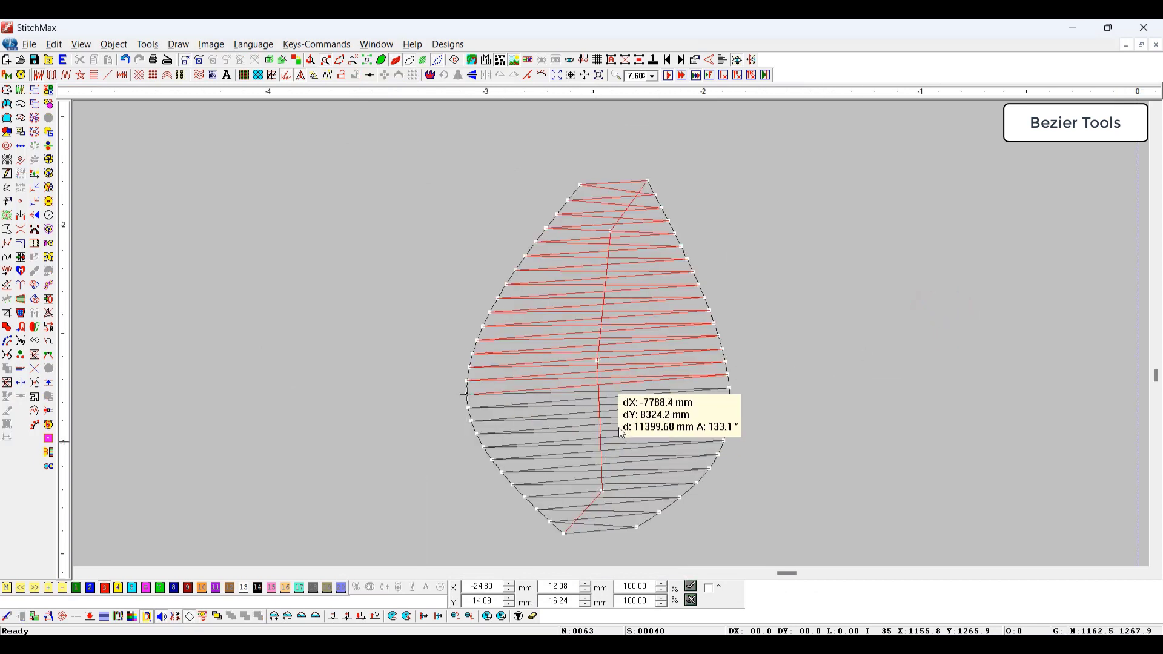
{"action": "left_click", "coordinate": [598, 362]}
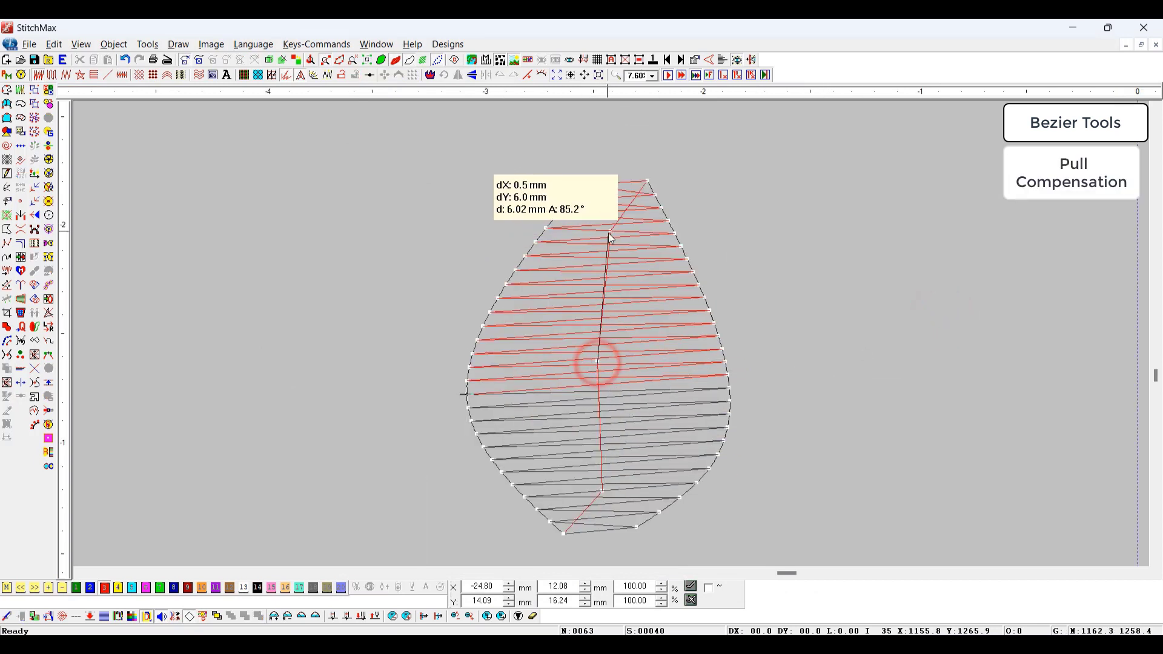
{"action": "scroll", "coordinate": [608, 232], "scroll_direction": "down", "scroll_amount": 3}
{"action": "left_click", "coordinate": [786, 314]}
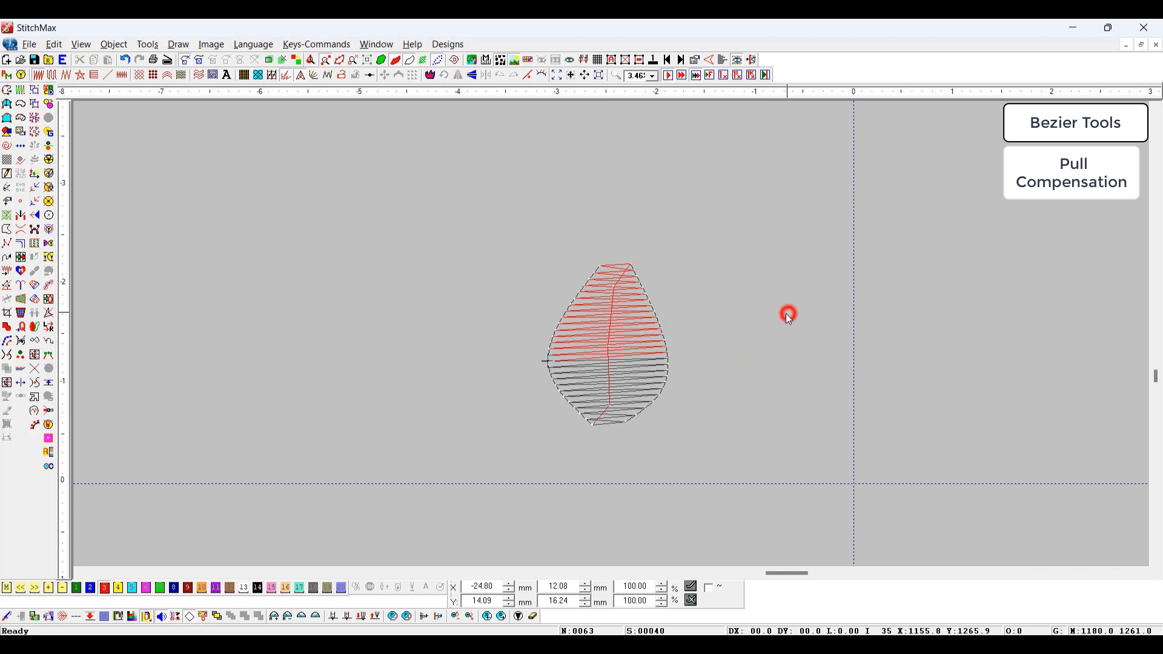
{"action": "scroll", "coordinate": [698, 347], "scroll_direction": "down", "scroll_amount": 3}
{"action": "scroll", "coordinate": [656, 358], "scroll_direction": "up", "scroll_amount": 4}
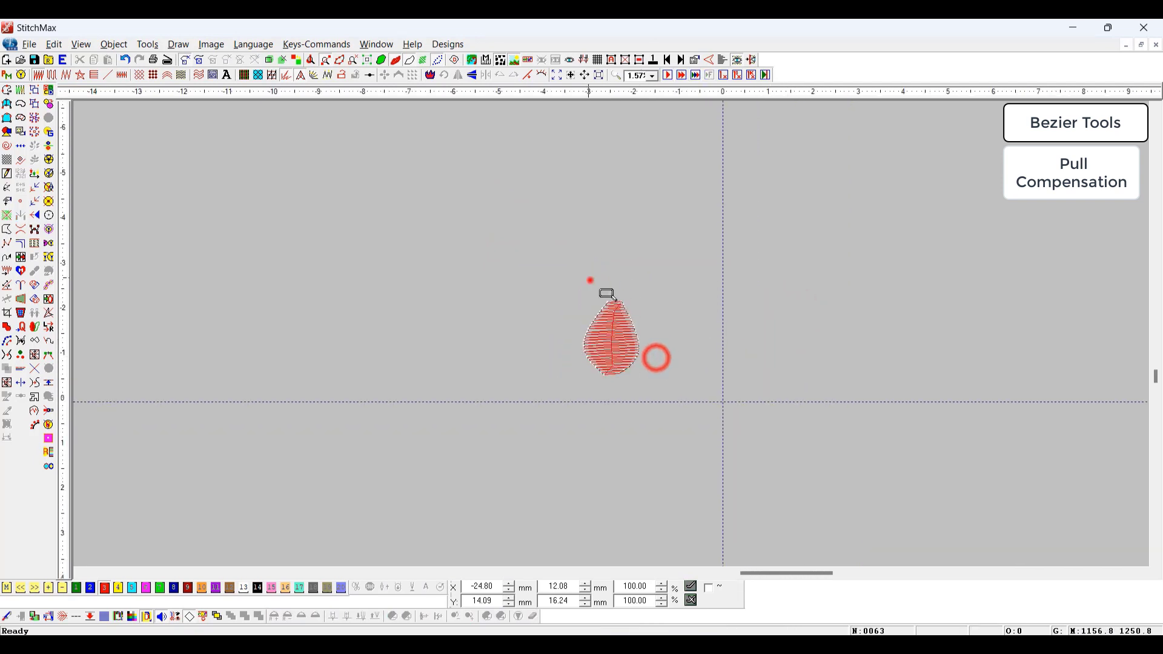
{"action": "left_click_drag", "start_coordinate": [710, 223], "coordinate": [380, 520]}
{"action": "left_click", "coordinate": [540, 381]}
{"action": "scroll", "coordinate": [539, 409], "scroll_direction": "down", "scroll_amount": 2}
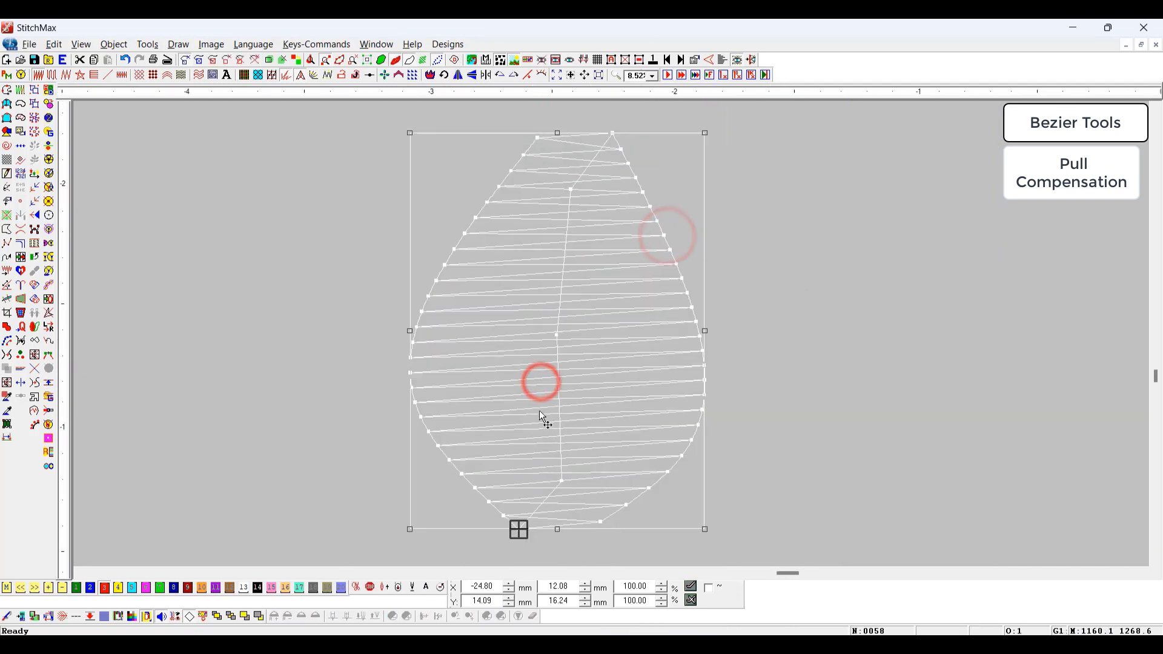
{"action": "left_click", "coordinate": [872, 303]}
{"action": "scroll", "coordinate": [870, 301], "scroll_direction": "down", "scroll_amount": 2}
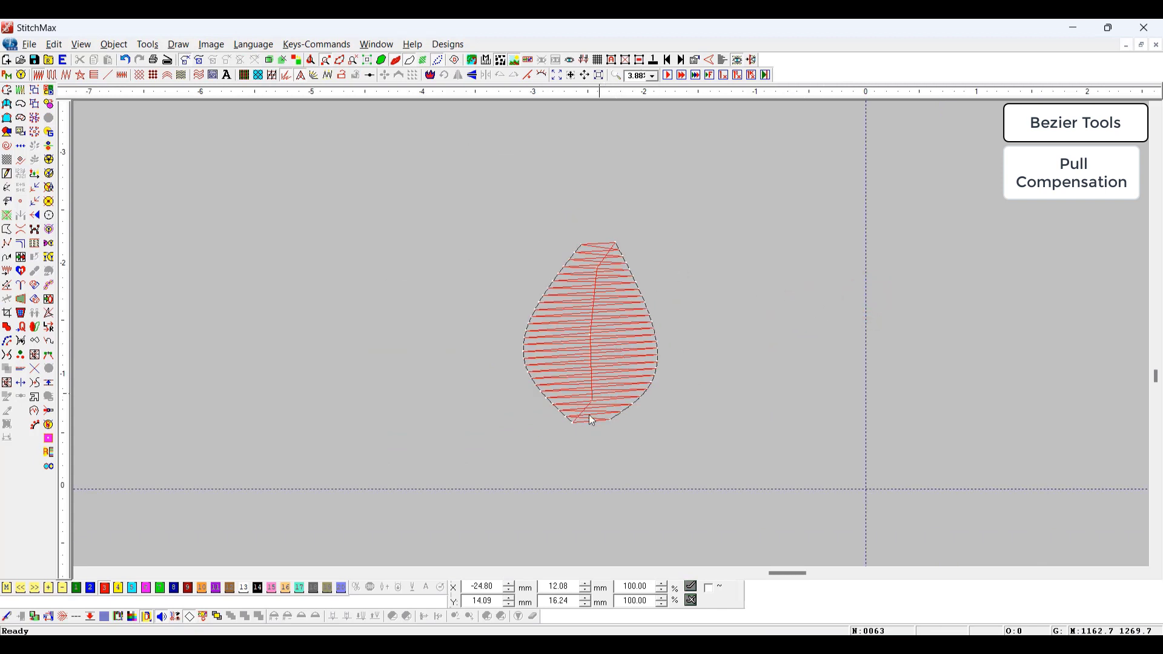
{"action": "left_click_drag", "start_coordinate": [547, 276], "coordinate": [681, 482]}
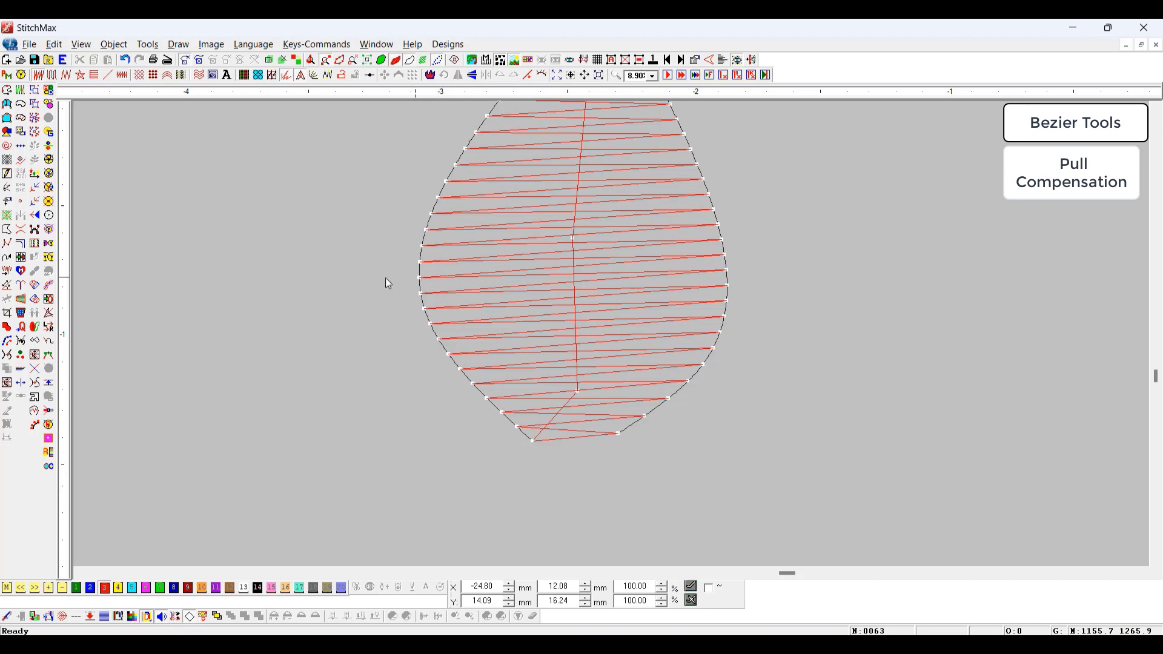
Enable Pull Compensation at 0.2 mm on both sides in the teardrop's general parameters
{"action": "left_click", "coordinate": [485, 282]}
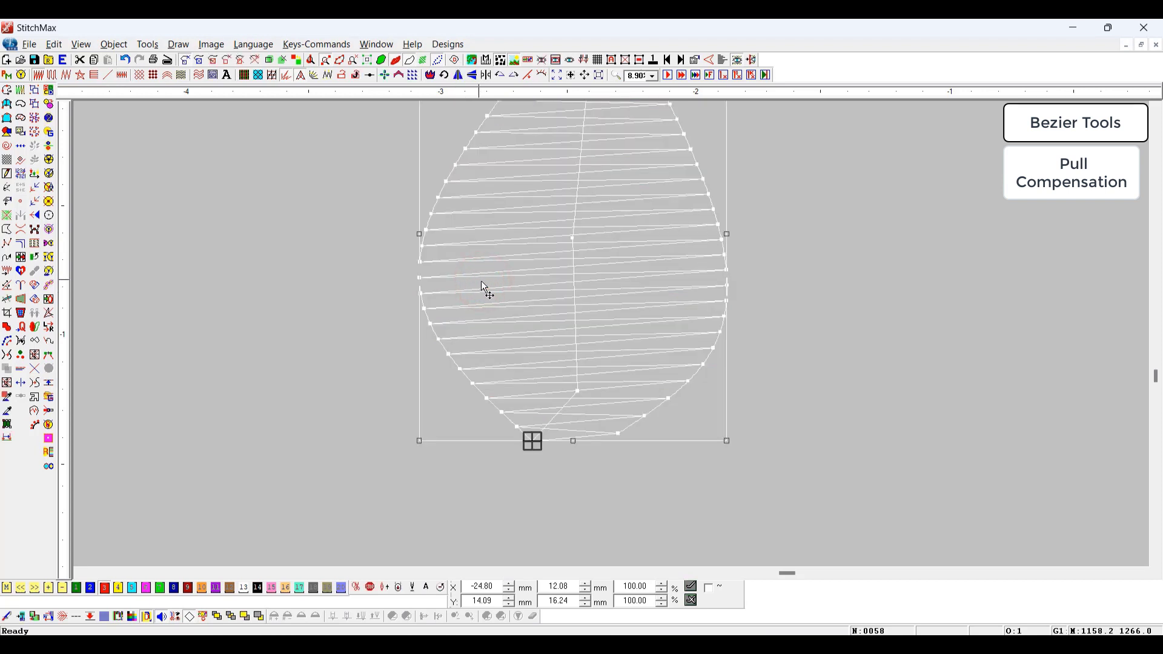
{"action": "double_click", "coordinate": [484, 284]}
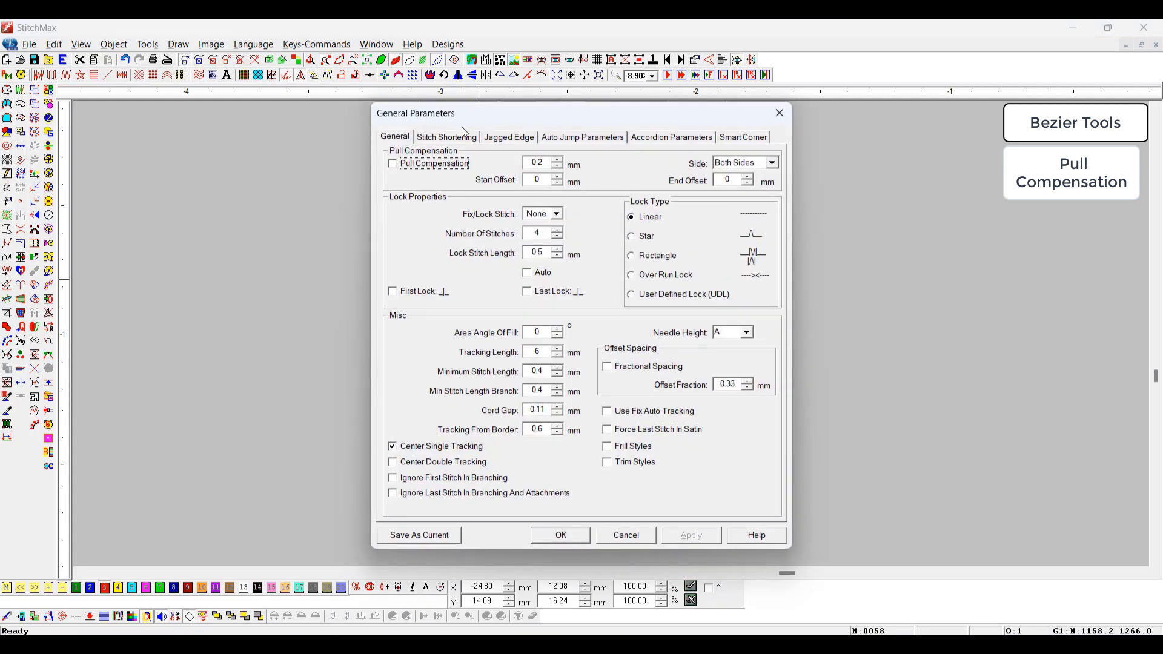
{"action": "left_click_drag", "start_coordinate": [474, 107], "coordinate": [867, 104]}
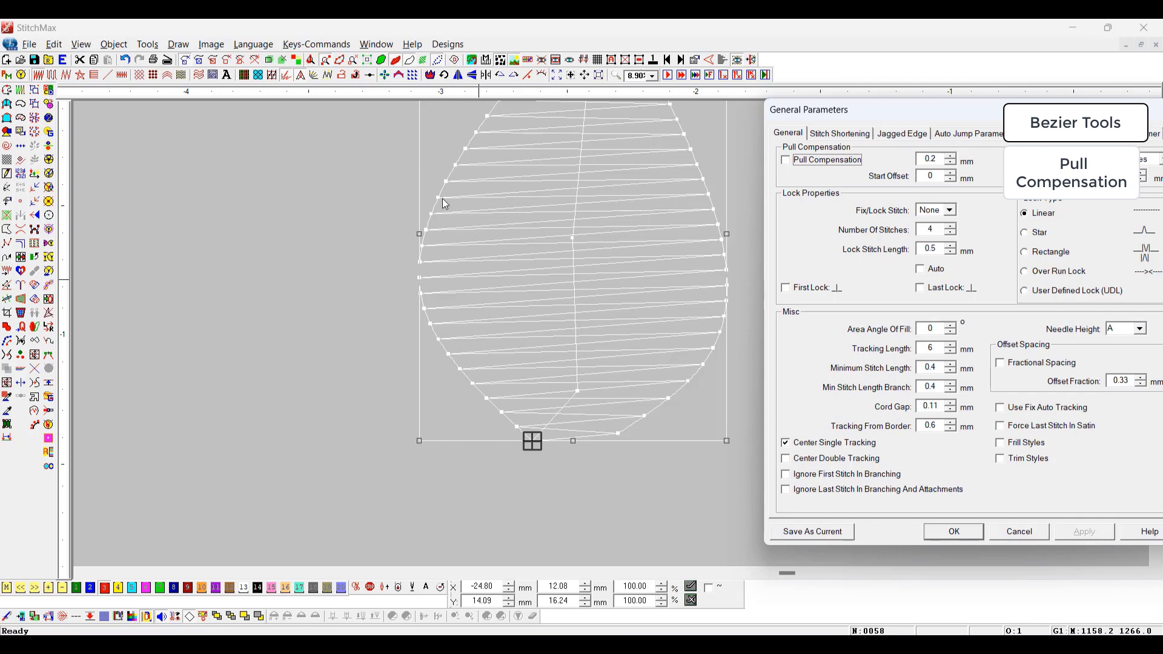
{"action": "left_click", "coordinate": [790, 160]}
{"action": "left_click", "coordinate": [954, 531]}
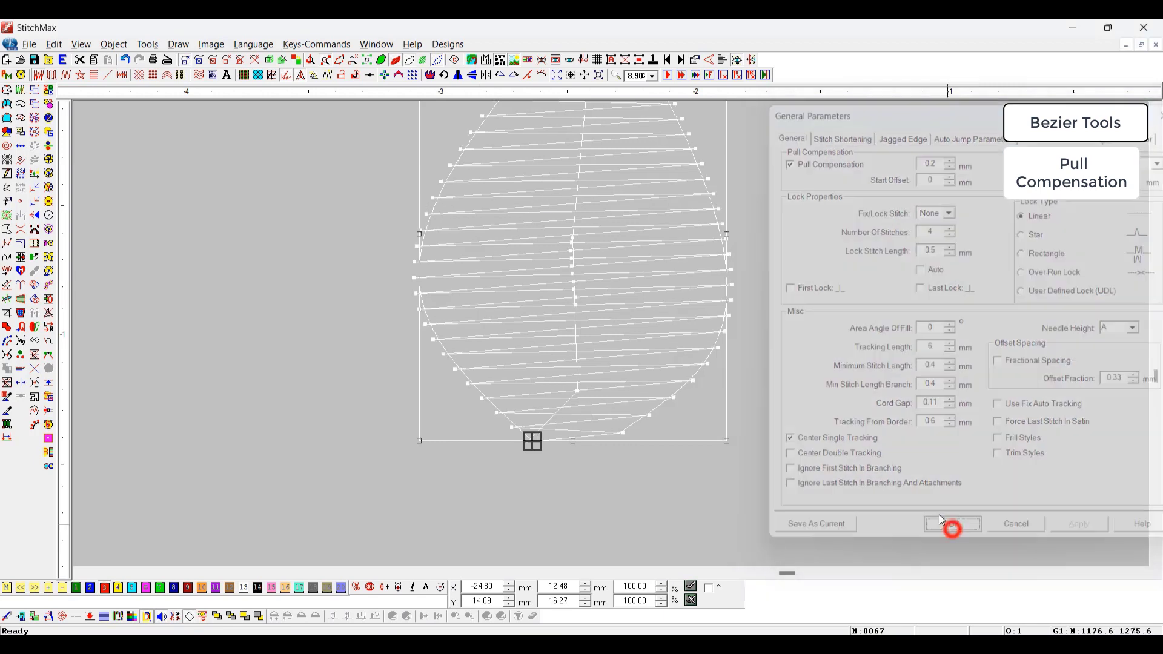
Set the teardrop's Pull Compensation to 0.50 mm in its general parameters
{"action": "left_click", "coordinate": [934, 402]}
{"action": "key", "text": "z"}
{"action": "left_click_drag", "start_coordinate": [391, 169], "coordinate": [501, 244]}
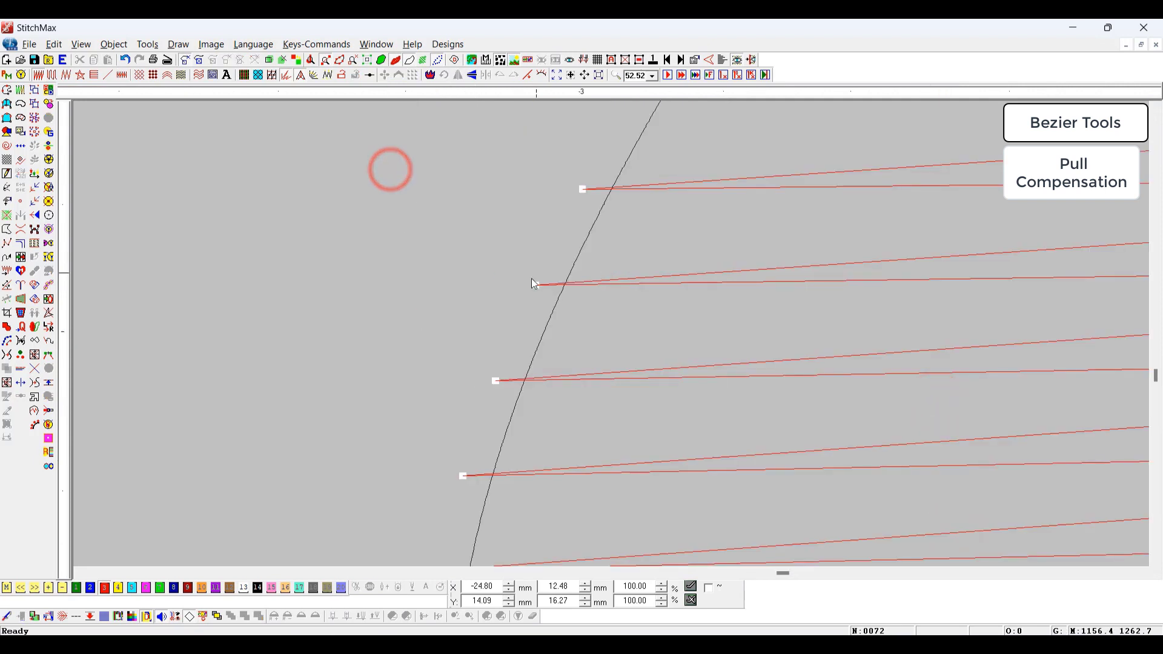
{"action": "left_click", "coordinate": [638, 272]}
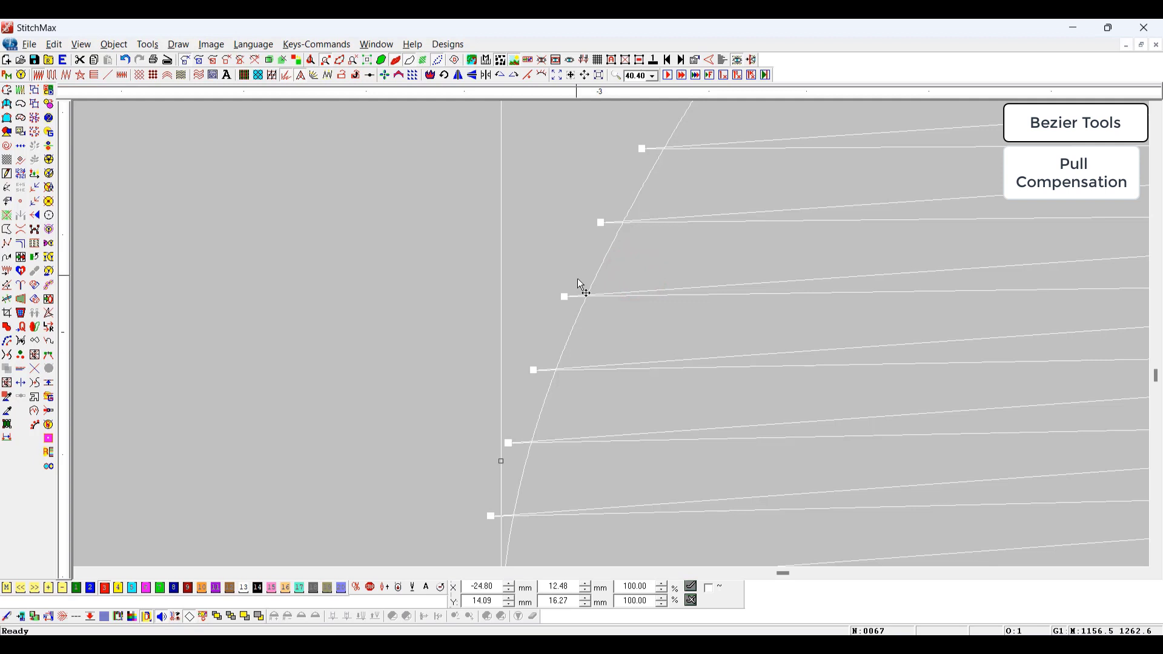
{"action": "key", "text": "g"}
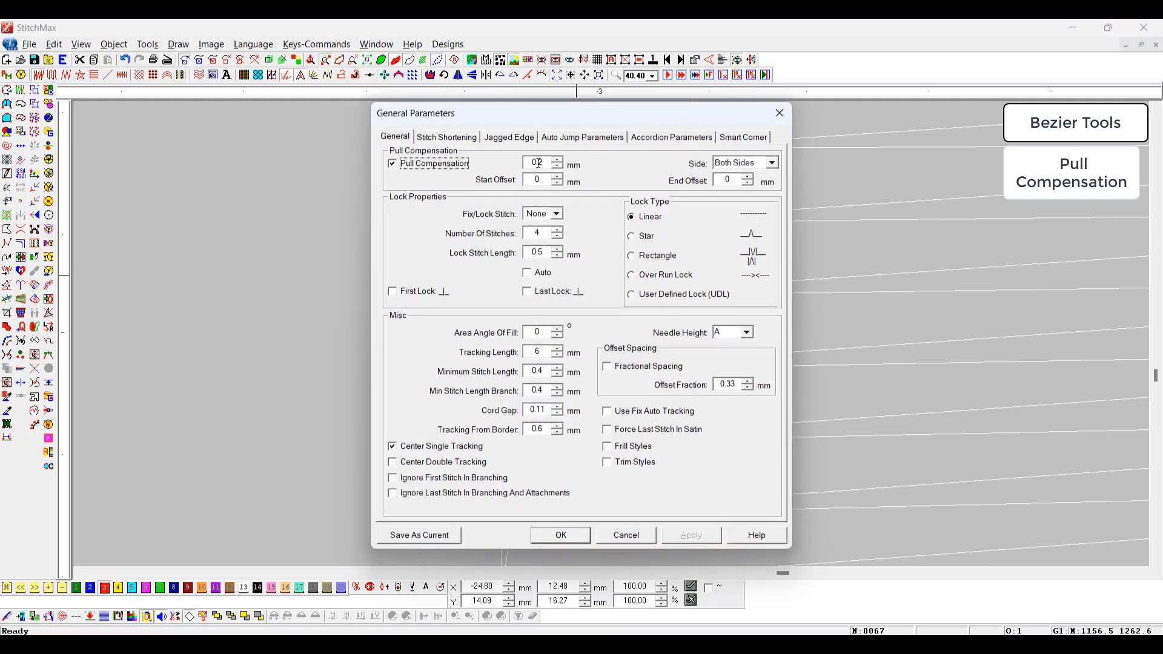
{"action": "double_click", "coordinate": [544, 165]}
{"action": "key", "text": "BackSpace"}
{"action": "type", "text": ".50"}
{"action": "key", "text": "Return"}
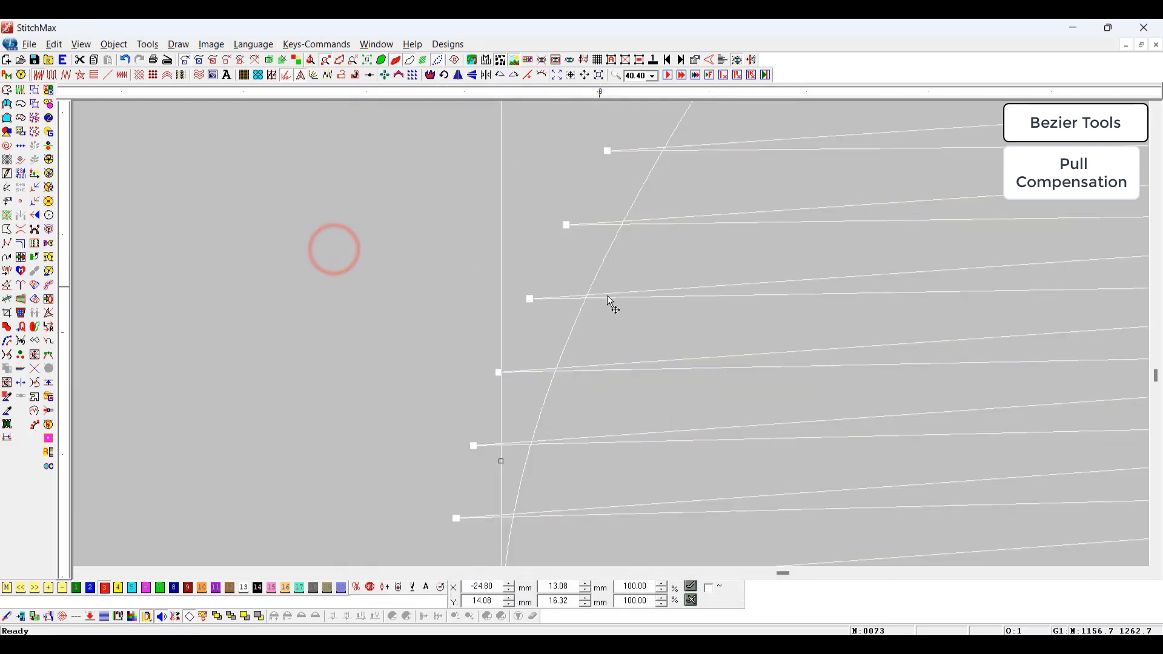
Measure the distance from the teardrop's outline to an extended stitch point on its left edge
{"action": "key", "text": "m"}
{"action": "left_click", "coordinate": [585, 298]}
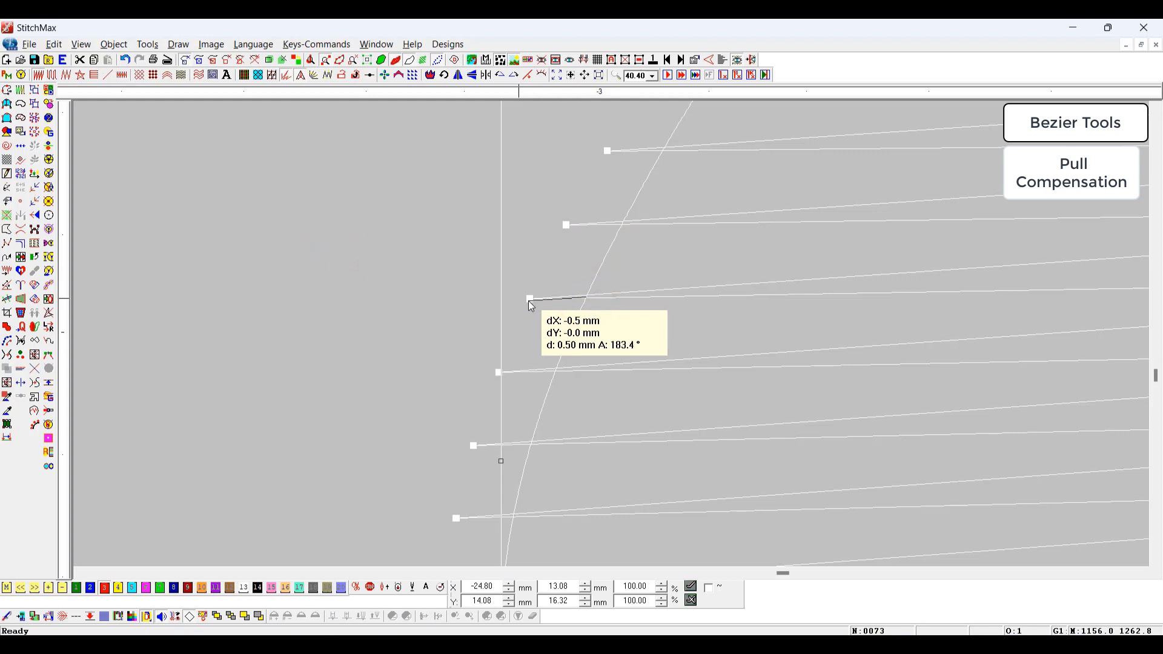
{"action": "key", "text": "Escape"}
{"action": "left_click", "coordinate": [617, 266]}
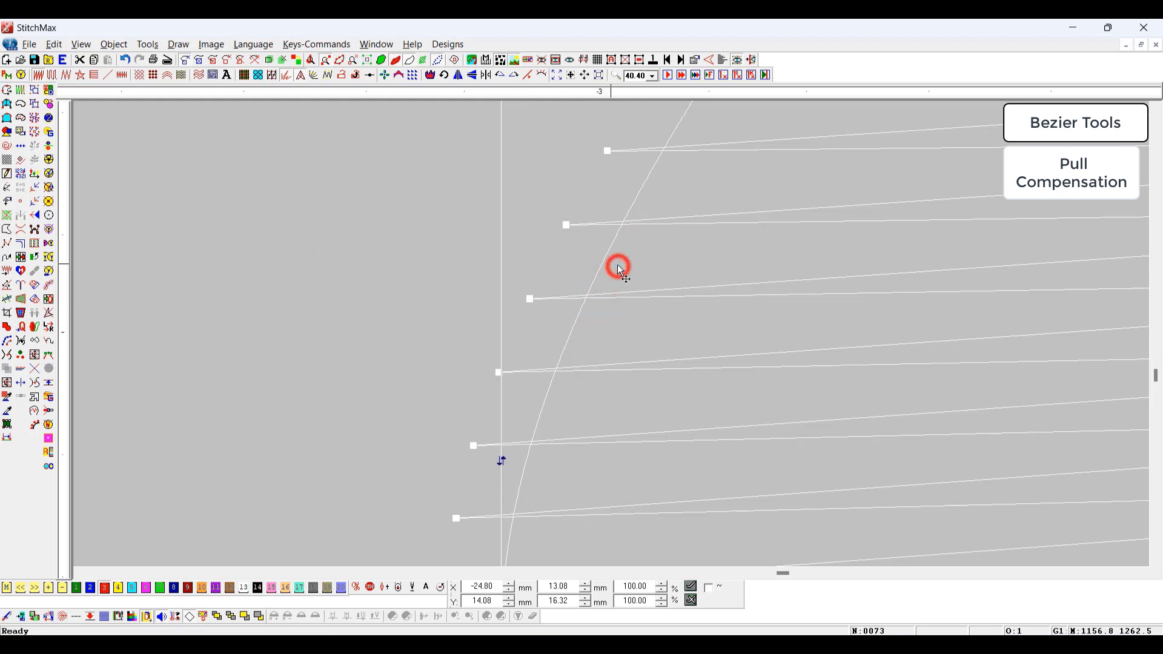
Check the pull compensation settings in the teardrop's general parameters and view the whole deselected shape
{"action": "scroll", "coordinate": [618, 266], "scroll_direction": "down", "scroll_amount": 2}
{"action": "scroll", "coordinate": [623, 273], "scroll_direction": "down", "scroll_amount": 1}
{"action": "double_click", "coordinate": [628, 265]}
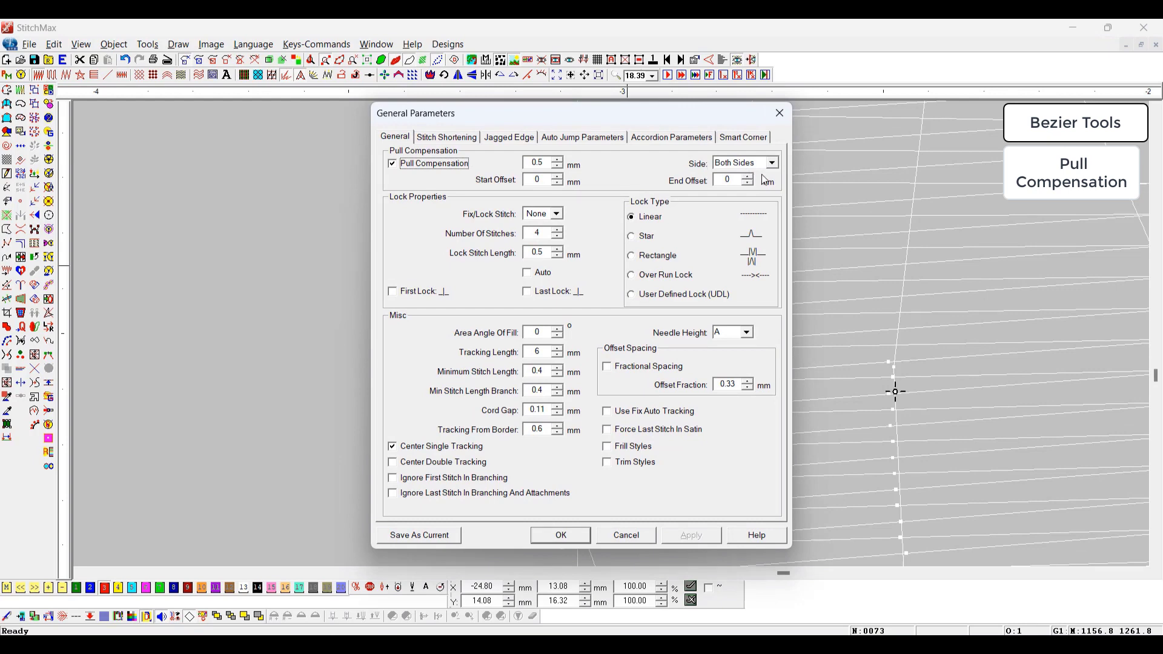
{"action": "key", "text": "Escape"}
{"action": "left_click", "coordinate": [363, 261]}
{"action": "scroll", "coordinate": [369, 267], "scroll_direction": "down", "scroll_amount": 4}
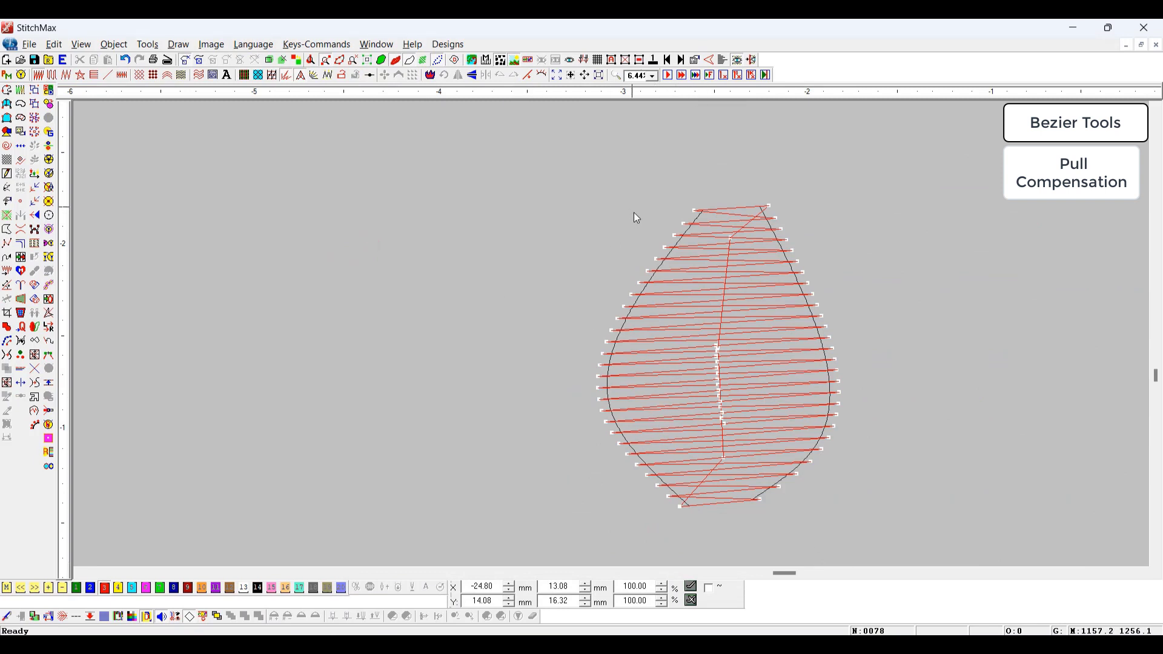
Restrict the teardrop's pull compensation to Side 1 in its general parameters
{"action": "left_click", "coordinate": [659, 436]}
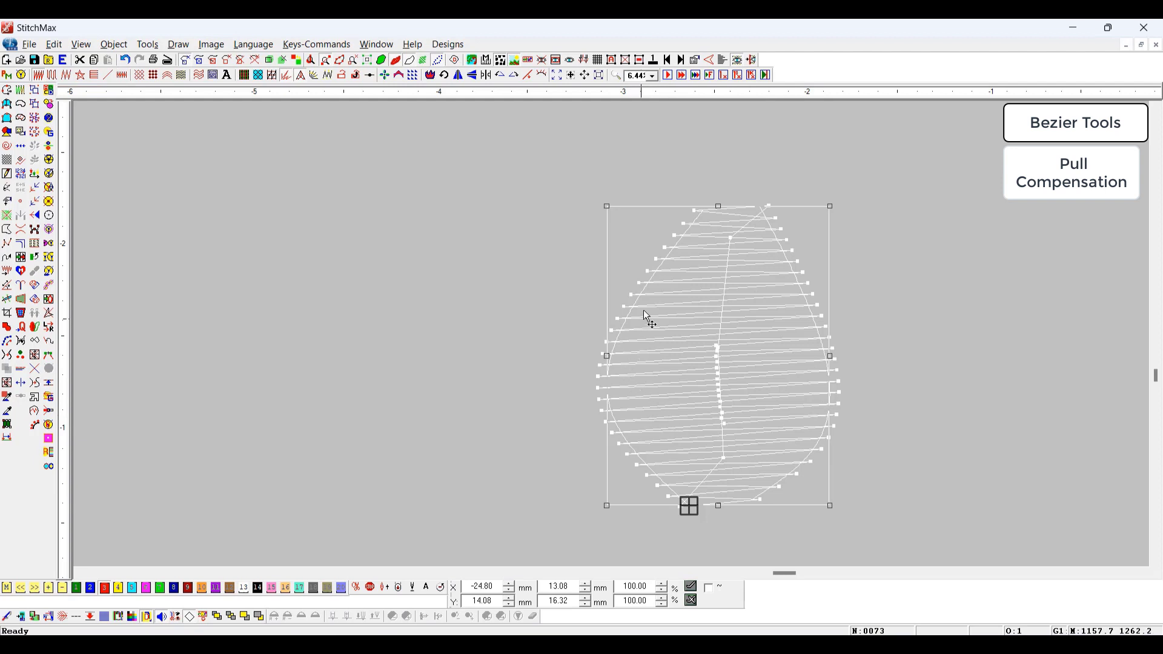
{"action": "double_click", "coordinate": [616, 454]}
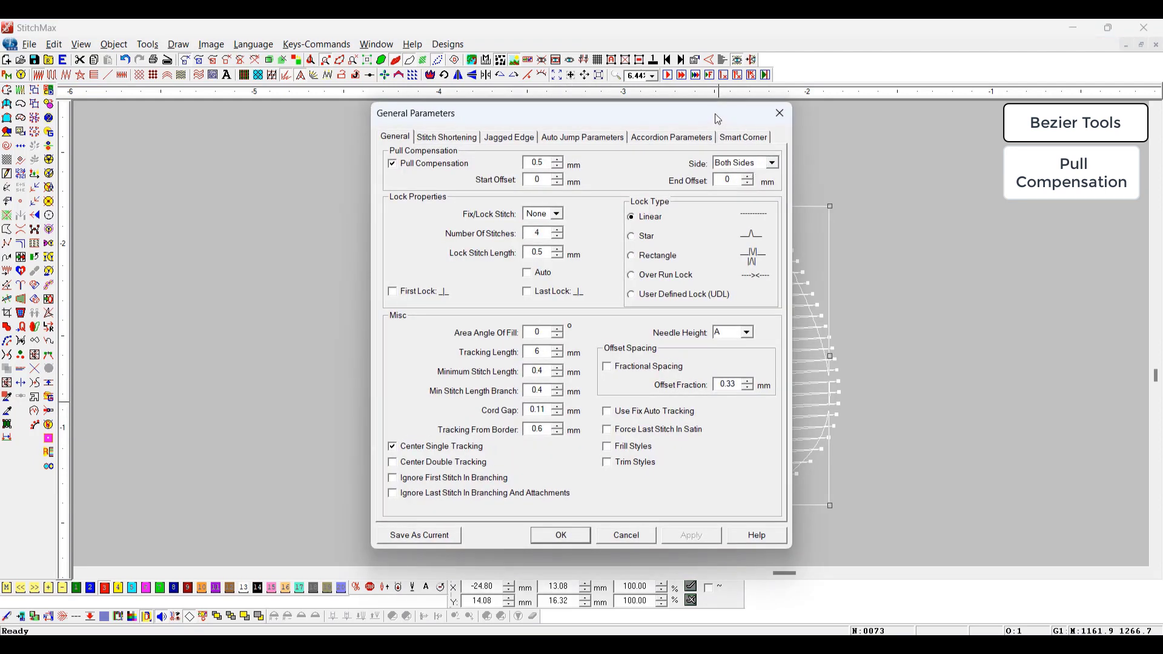
{"action": "left_click_drag", "start_coordinate": [718, 118], "coordinate": [344, 115]}
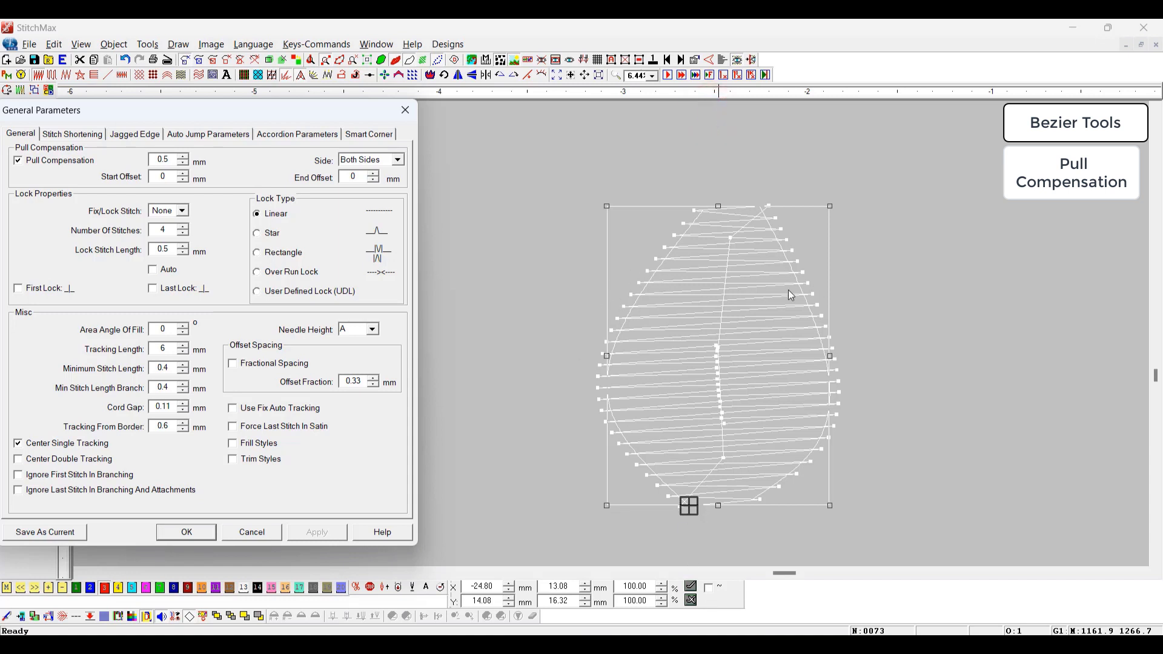
{"action": "left_click", "coordinate": [388, 159]}
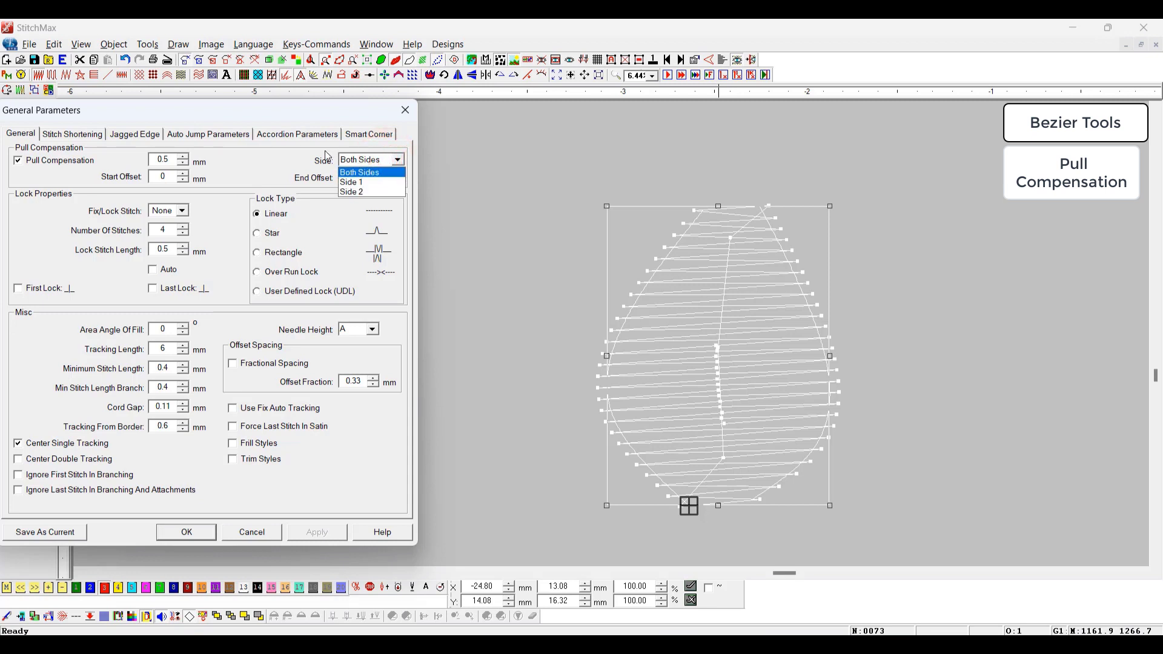
{"action": "left_click", "coordinate": [371, 183]}
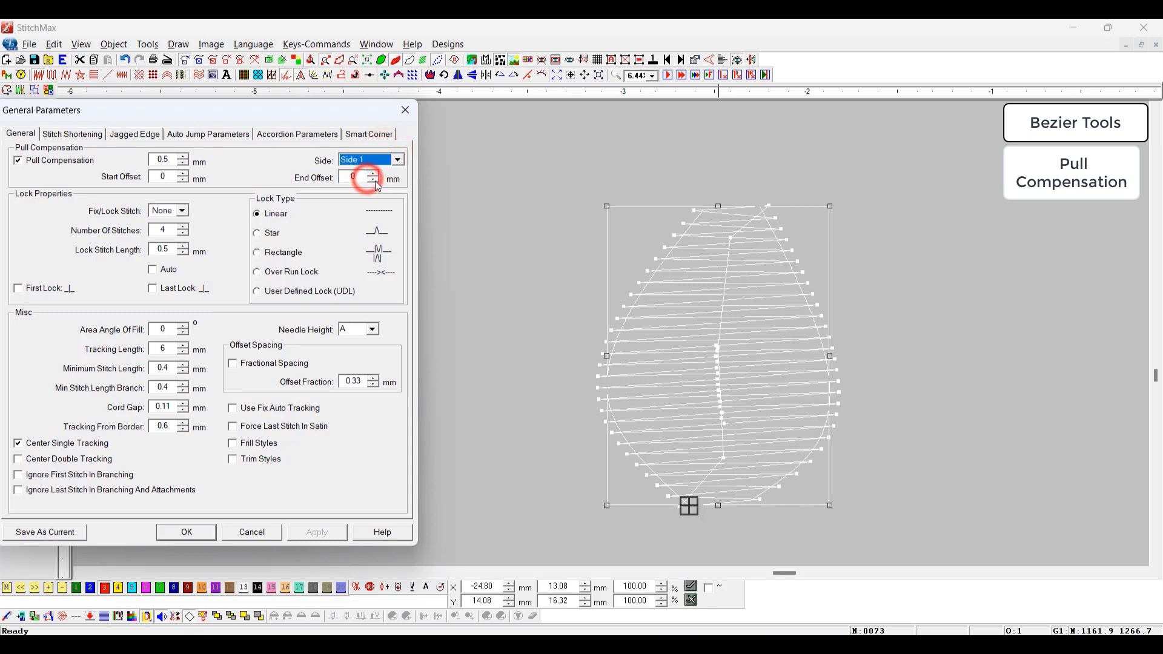
{"action": "left_click", "coordinate": [189, 533]}
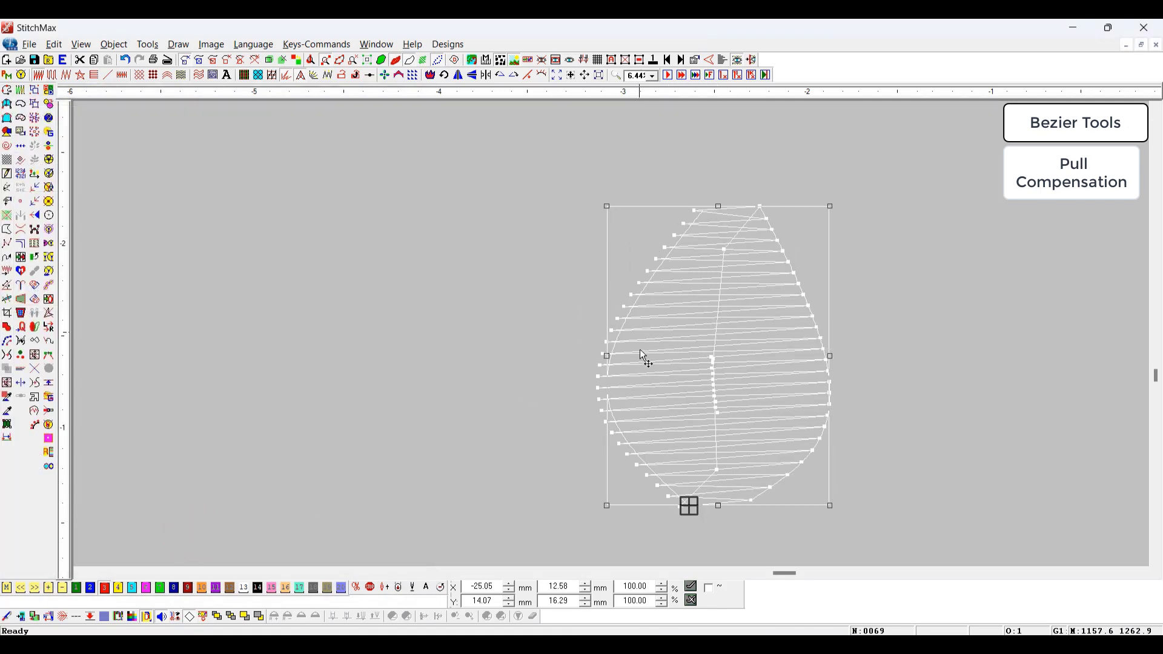
Switch the teardrop's pull compensation side to Side 2
{"action": "double_click", "coordinate": [618, 357]}
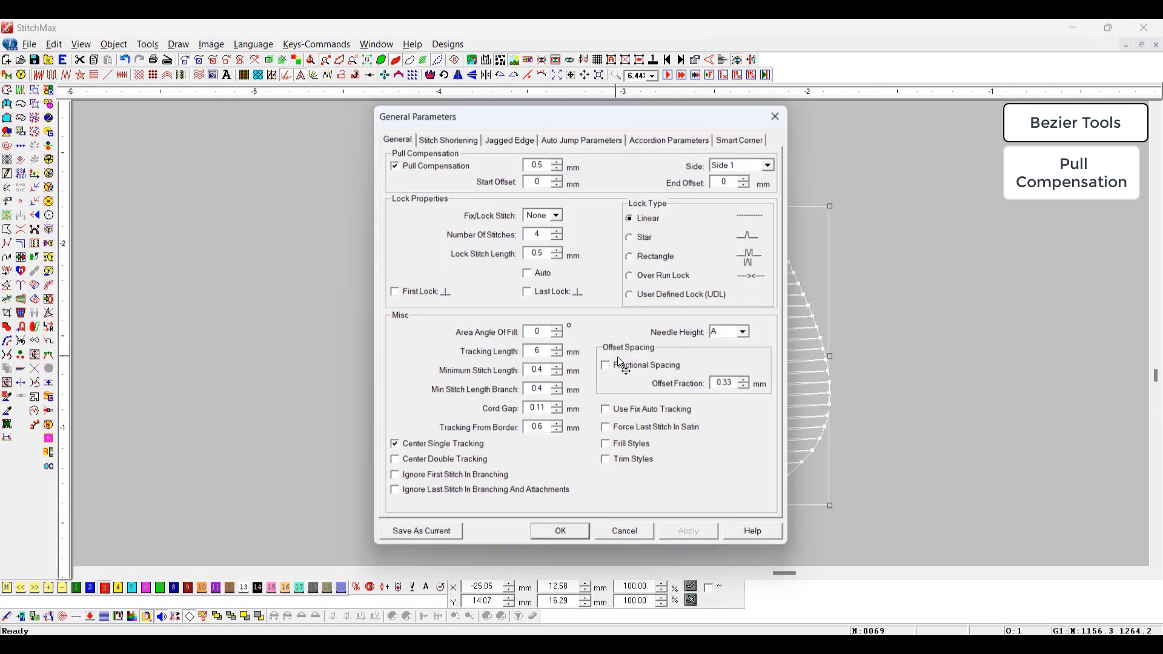
{"action": "left_click", "coordinate": [768, 164]}
{"action": "left_click", "coordinate": [752, 193]}
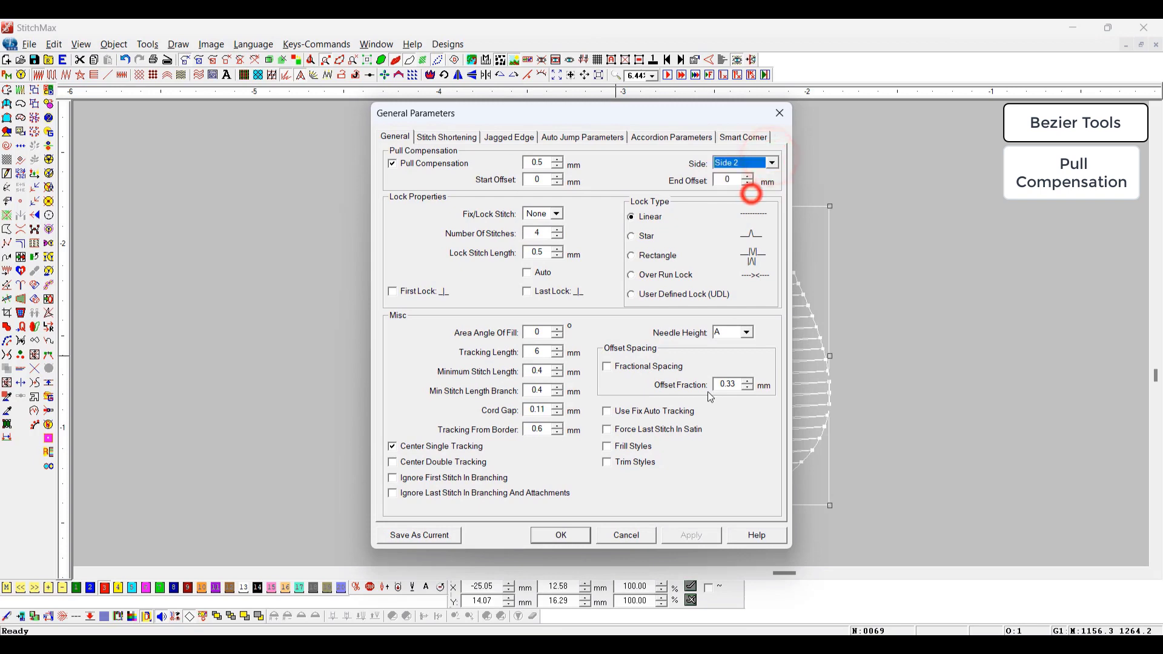
{"action": "left_click", "coordinate": [560, 535]}
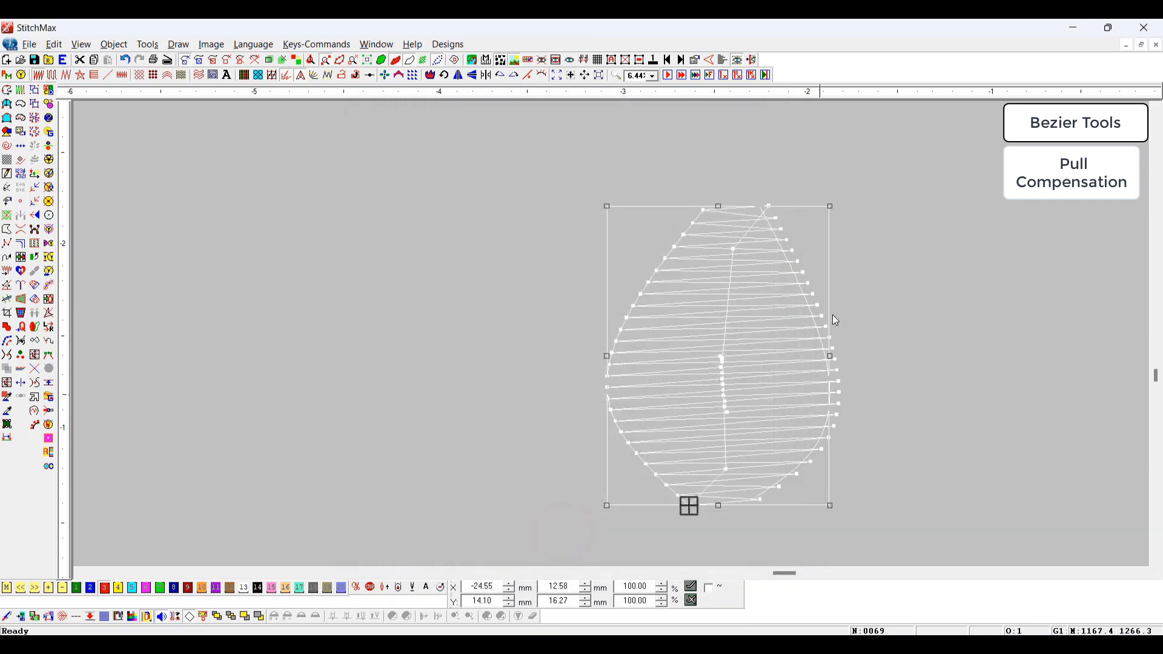
Set the teardrop's pull compensation side to Both Sides and deselect the shape
{"action": "double_click", "coordinate": [773, 371]}
{"action": "left_click", "coordinate": [752, 163]}
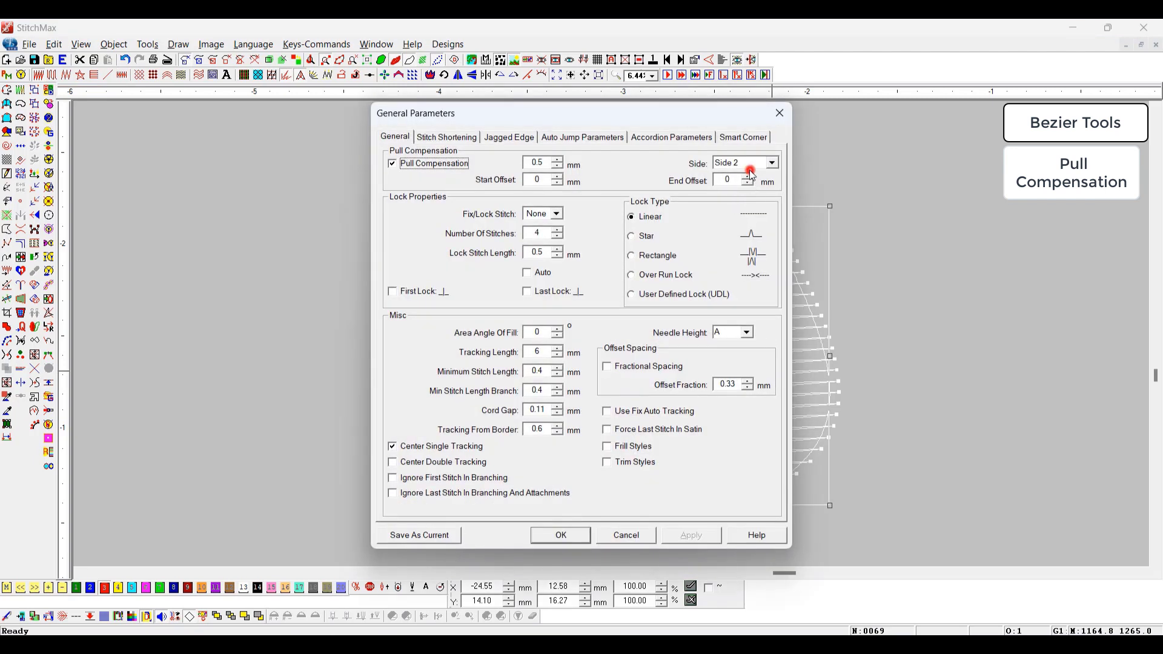
{"action": "left_click", "coordinate": [747, 172]}
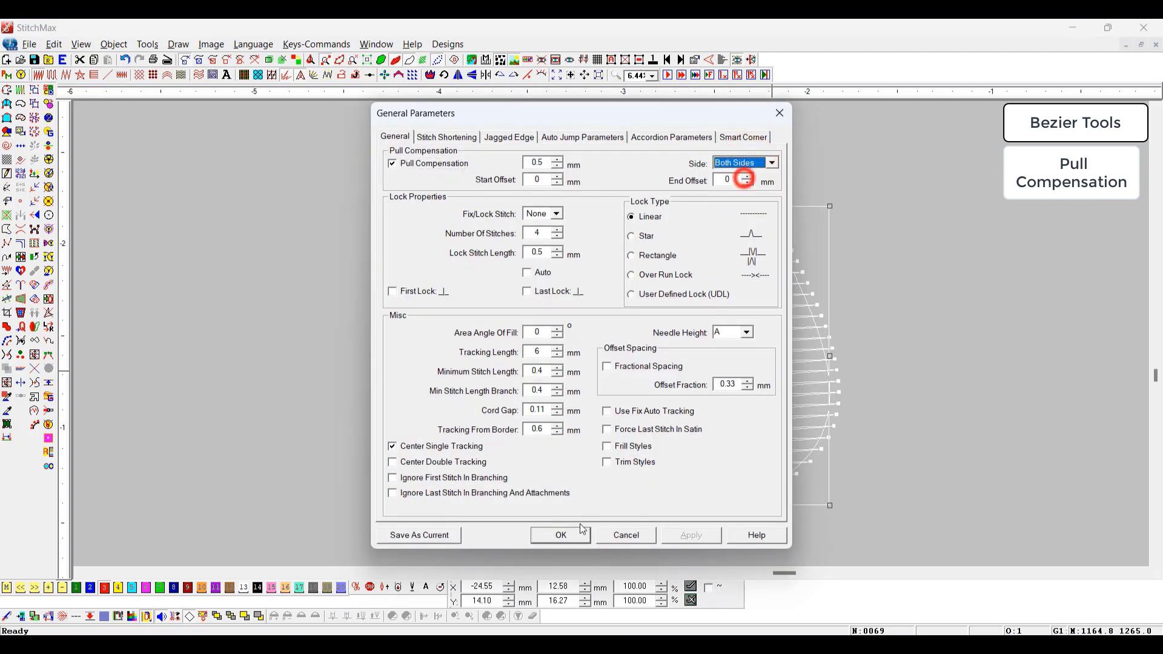
{"action": "left_click", "coordinate": [557, 539]}
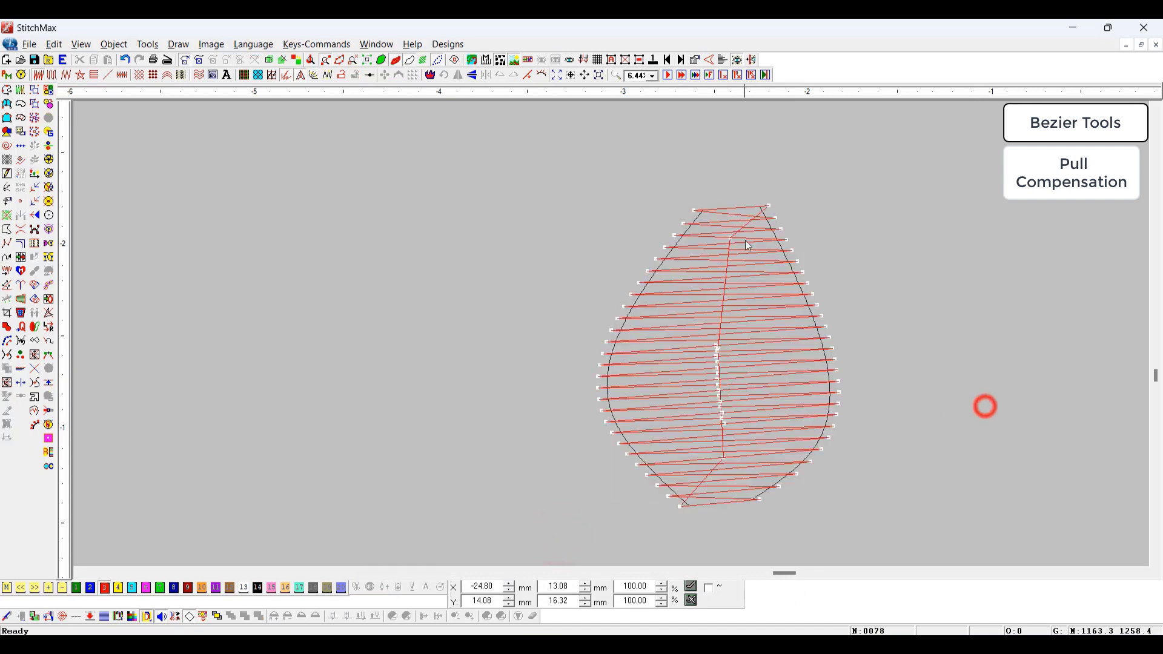
Review the teardrop's general parameters and inspect the extended stitches along its lower and upper edges
{"action": "left_click", "coordinate": [728, 333]}
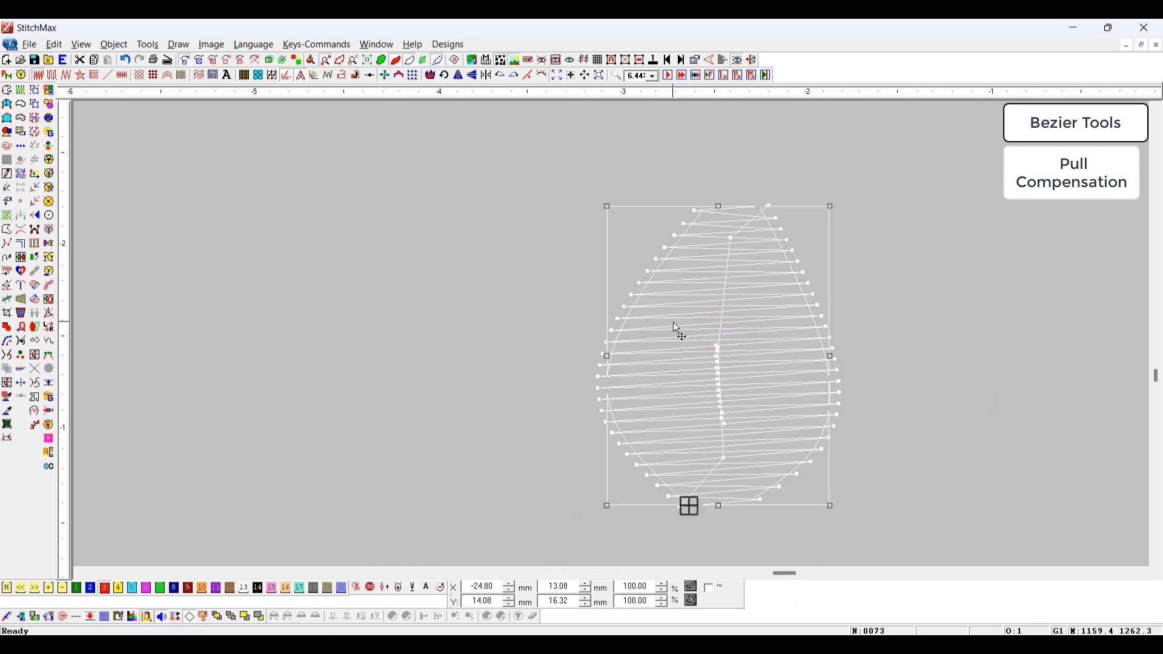
{"action": "double_click", "coordinate": [678, 333]}
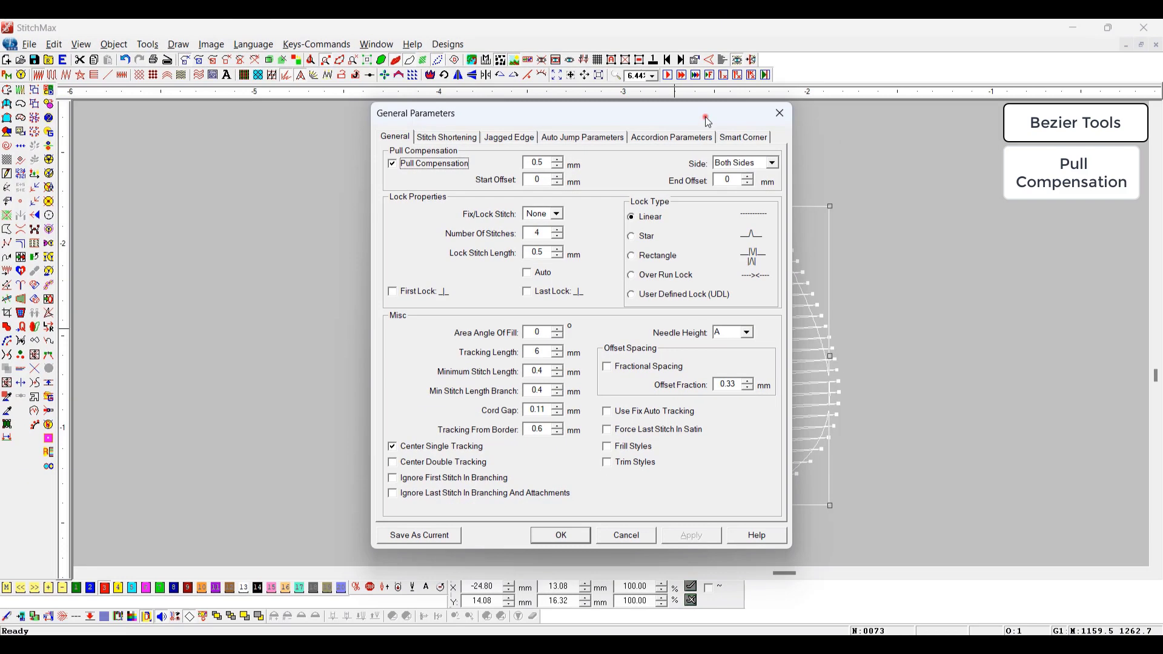
{"action": "left_click_drag", "start_coordinate": [706, 117], "coordinate": [482, 114]}
{"action": "left_click", "coordinate": [1009, 337]}
{"action": "left_click_drag", "start_coordinate": [801, 263], "coordinate": [549, 564]}
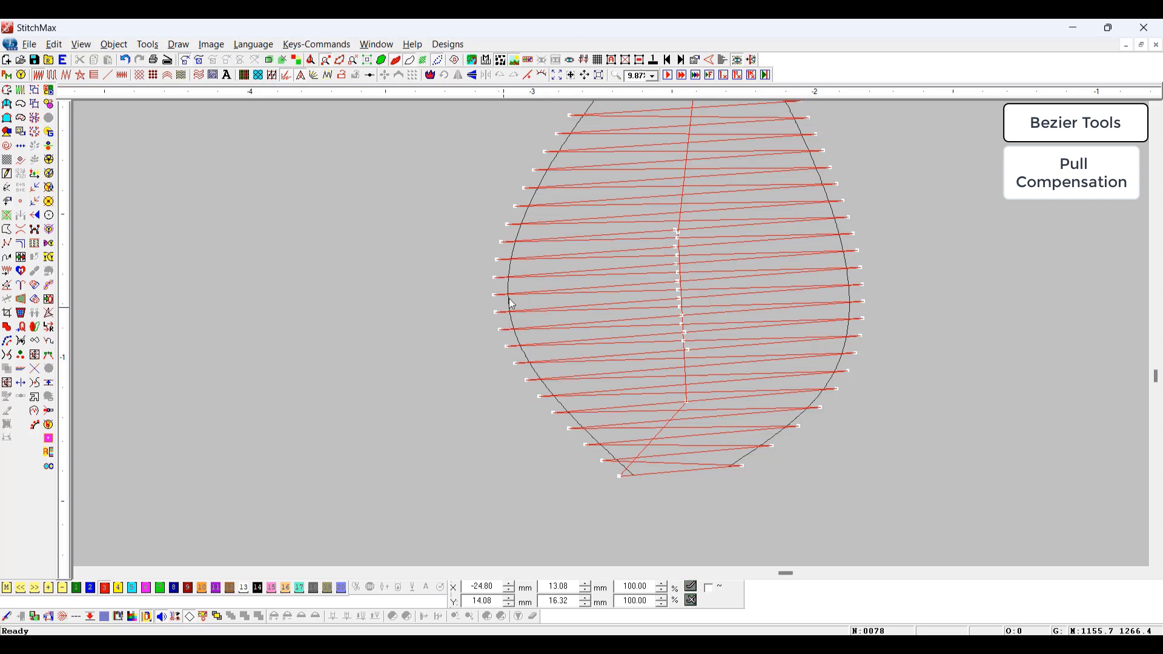
{"action": "scroll", "coordinate": [673, 240], "scroll_direction": "up", "scroll_amount": 5}
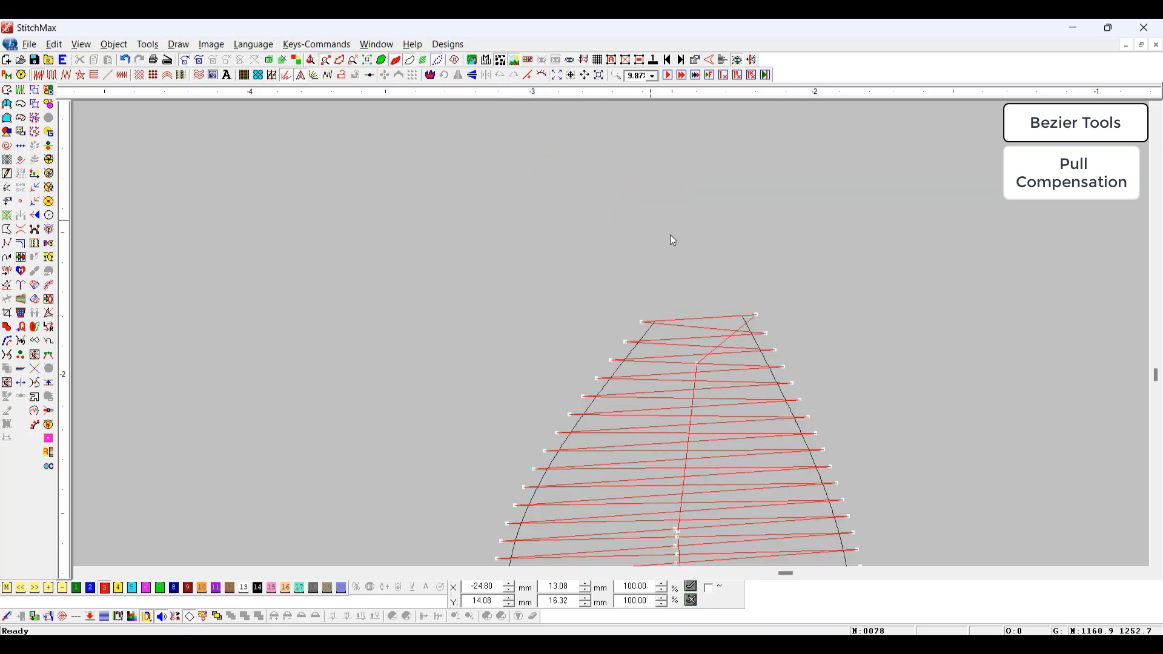
{"action": "scroll", "coordinate": [655, 406], "scroll_direction": "down", "scroll_amount": 5}
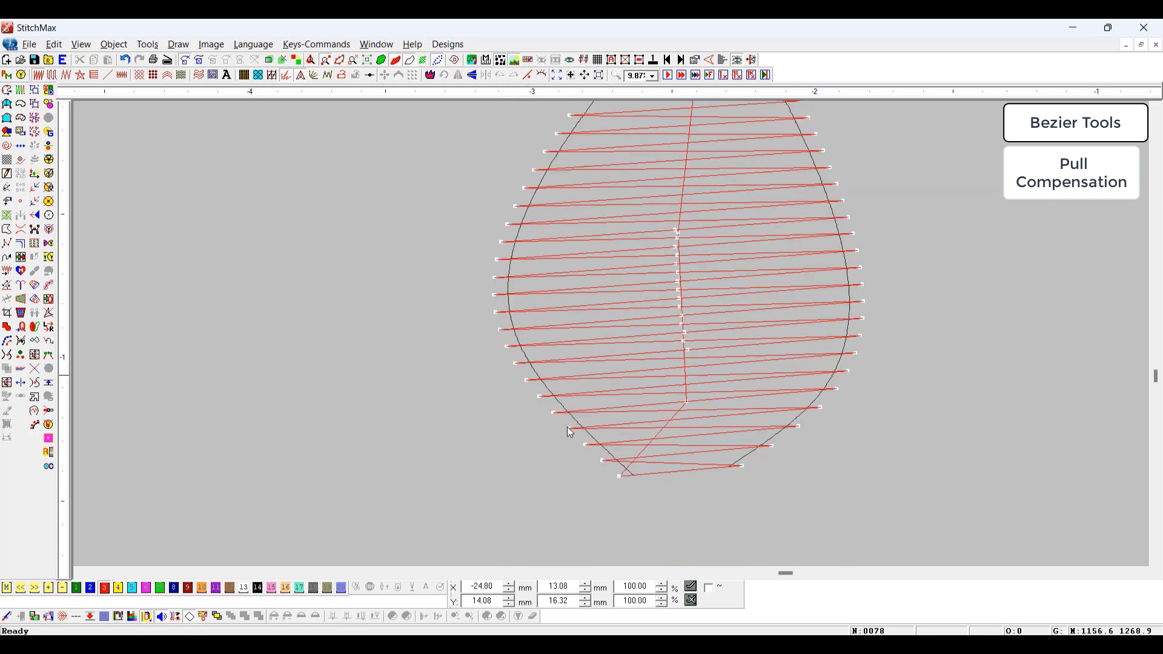
Set the teardrop's Pull Compensation to 1 mm in its general parameters
{"action": "left_click", "coordinate": [559, 335]}
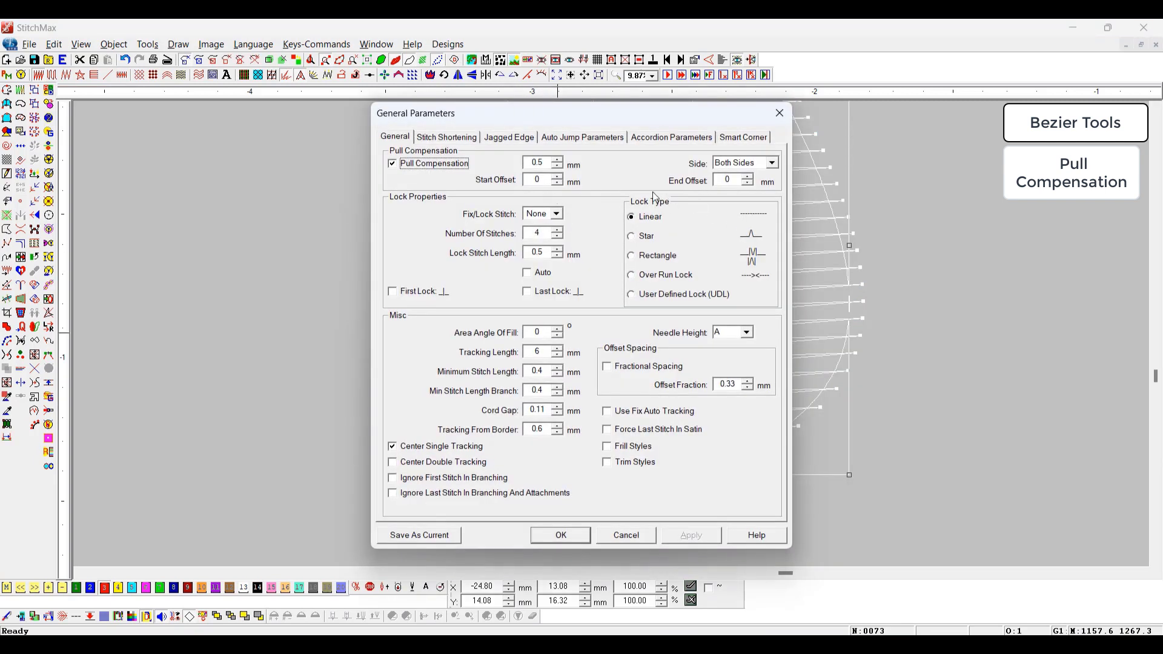
{"action": "double_click", "coordinate": [539, 162]}
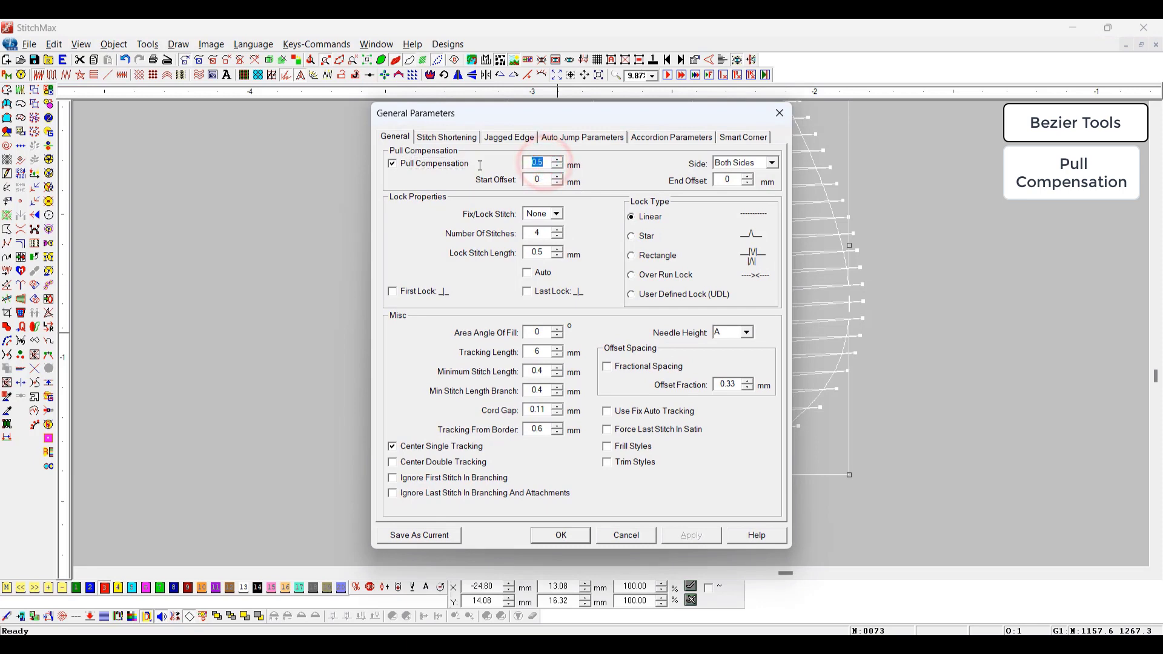
{"action": "type", "text": "1"}
{"action": "key", "text": "Return"}
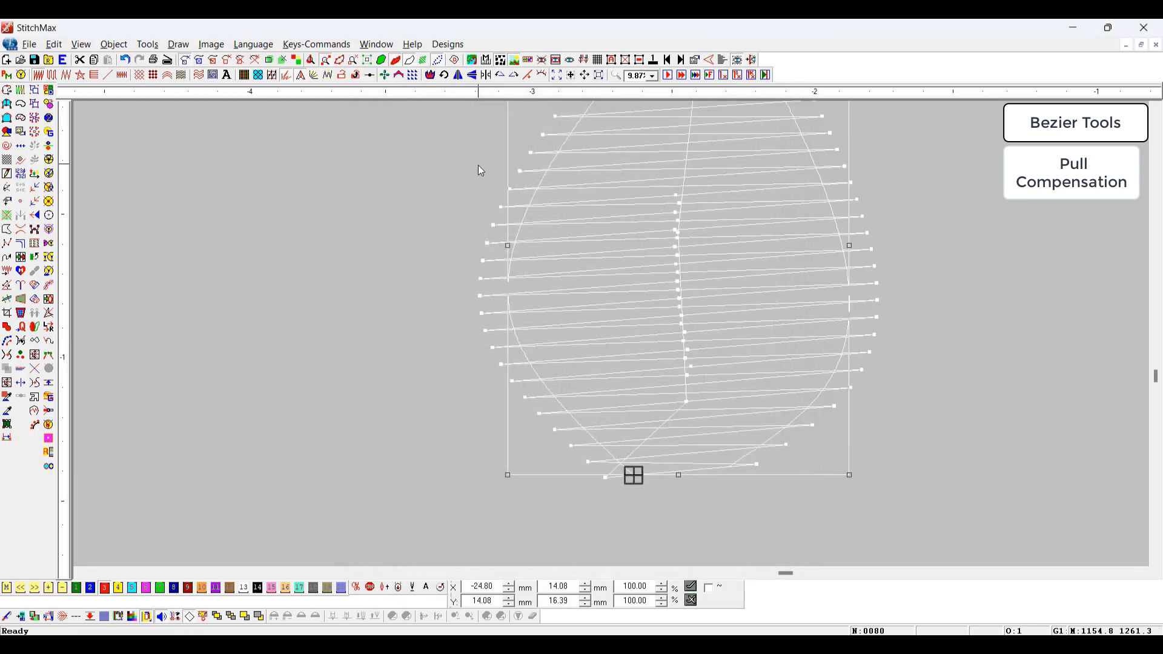
Set the teardrop's pull compensation Start Offset to 1 mm and inspect the stitches along its upper edge
{"action": "scroll", "coordinate": [478, 164], "scroll_direction": "down", "scroll_amount": 2}
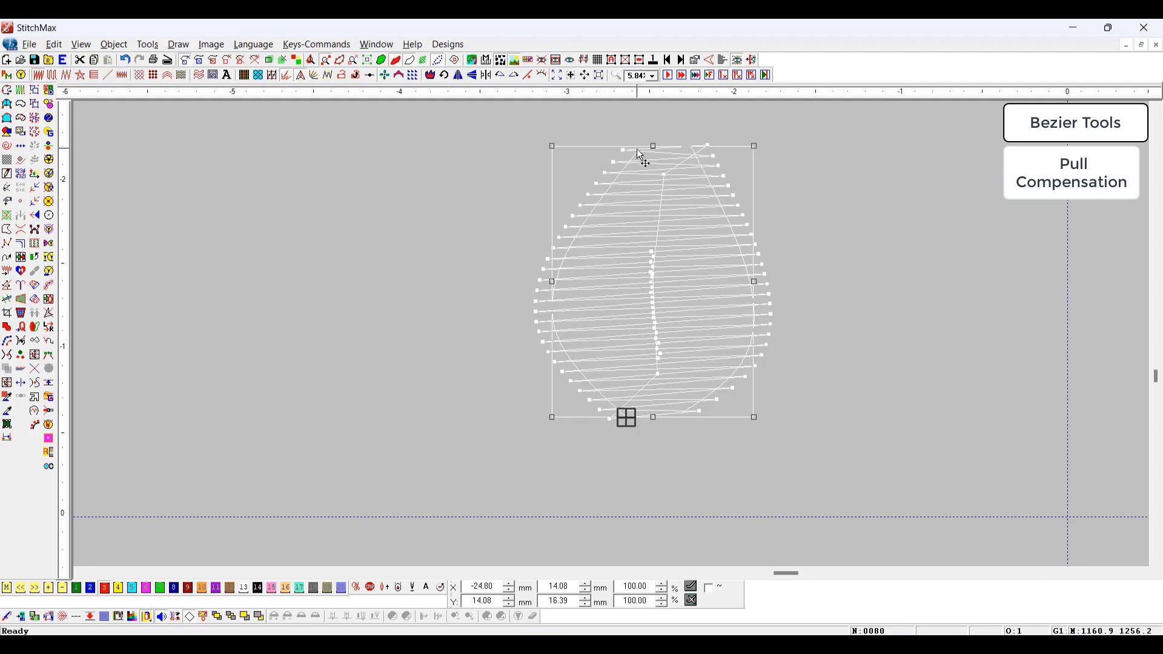
{"action": "key", "text": "g"}
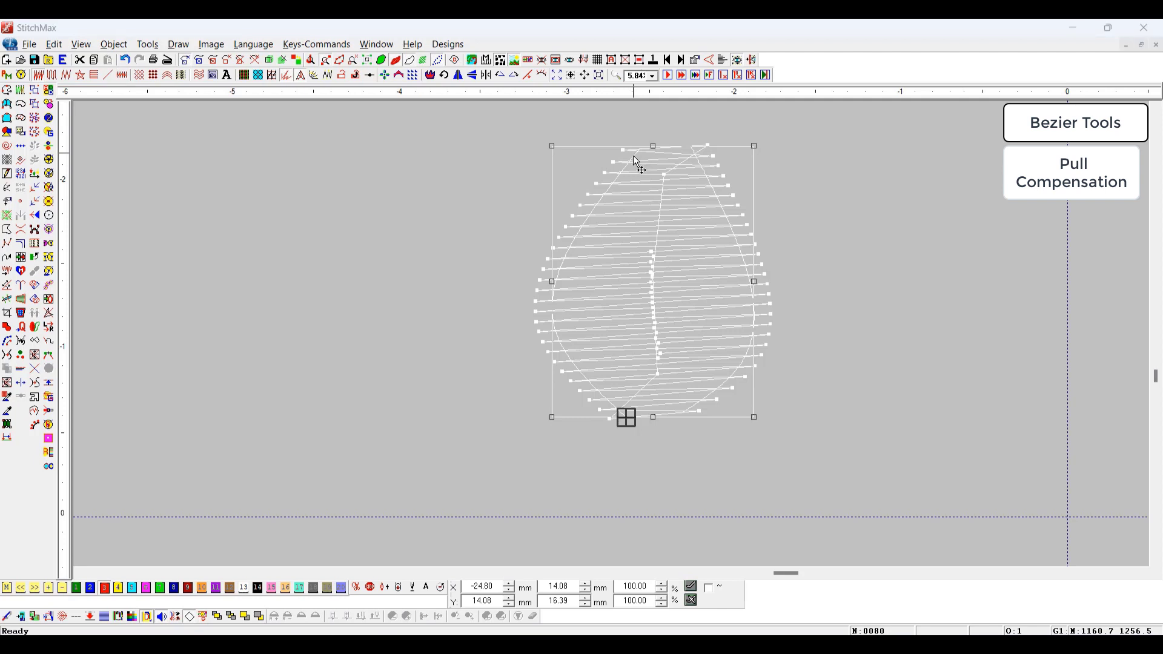
{"action": "double_click", "coordinate": [549, 183]}
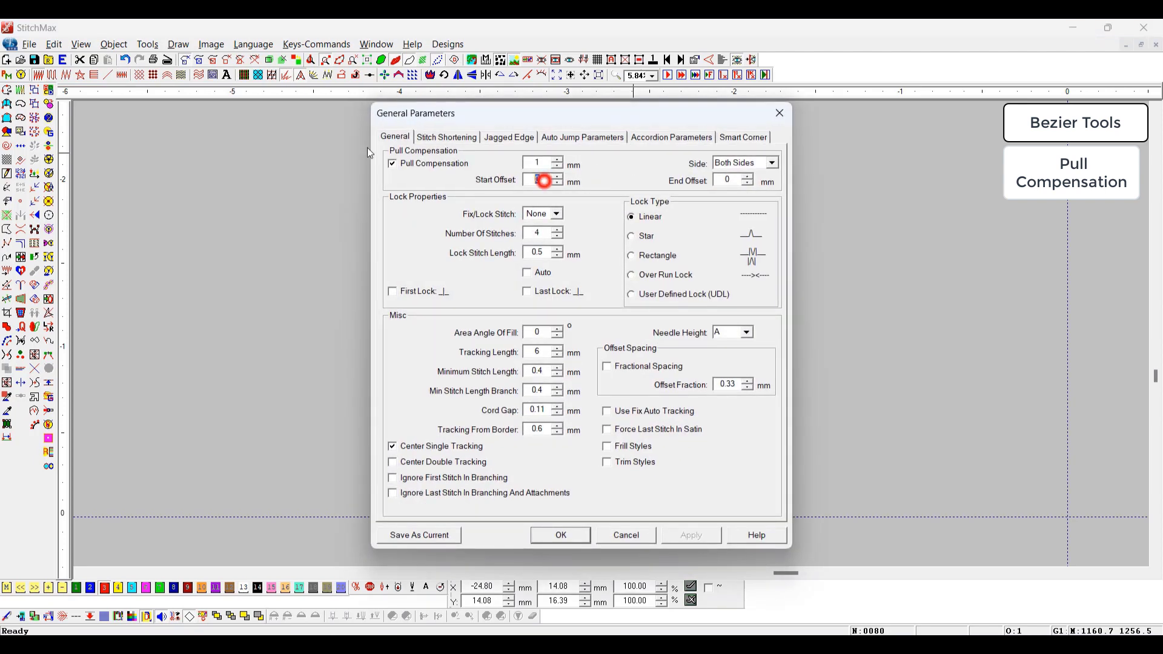
{"action": "type", "text": "1"}
{"action": "key", "text": "Return"}
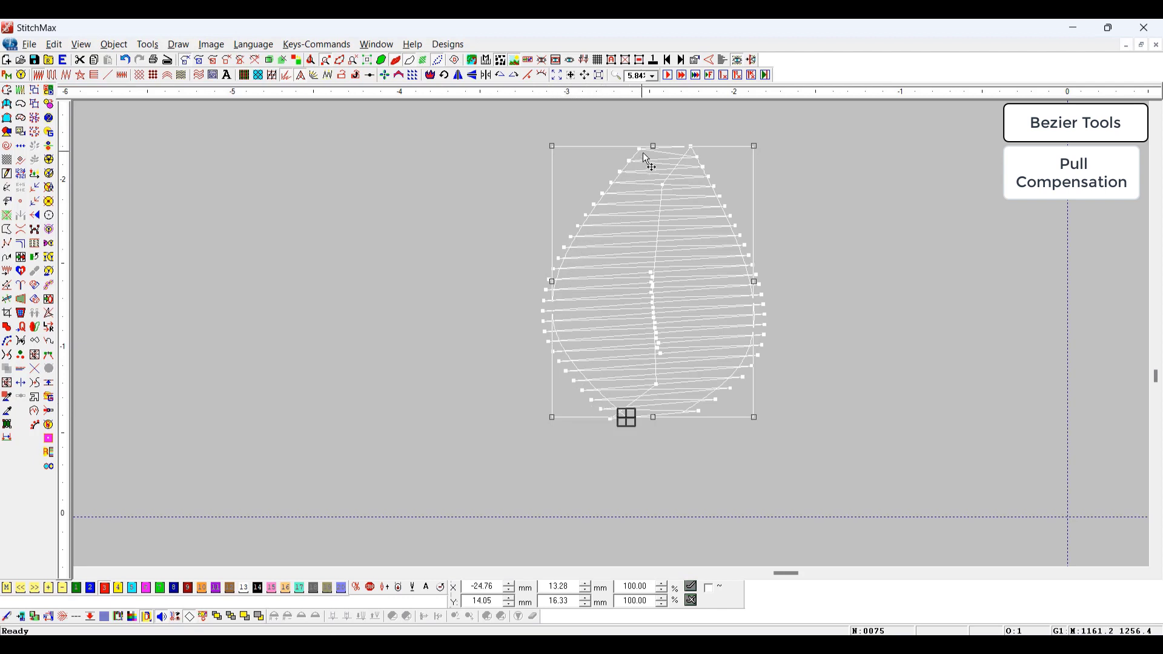
{"action": "left_click", "coordinate": [592, 107]}
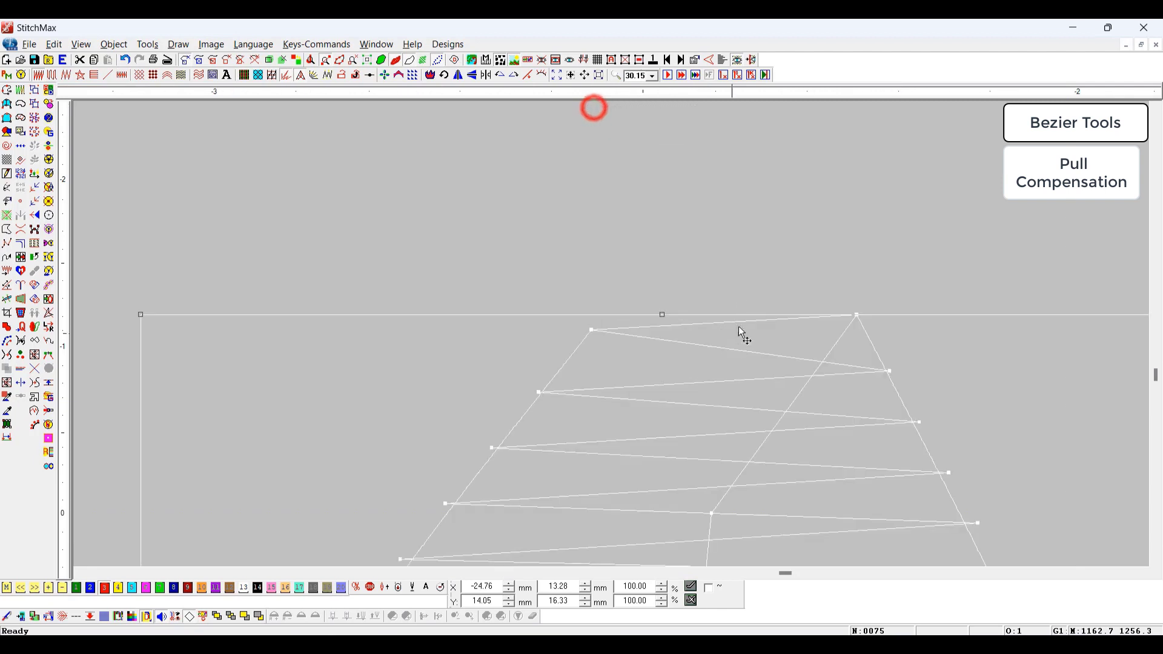
{"action": "left_click", "coordinate": [702, 216]}
{"action": "scroll", "coordinate": [657, 356], "scroll_direction": "down", "scroll_amount": 5}
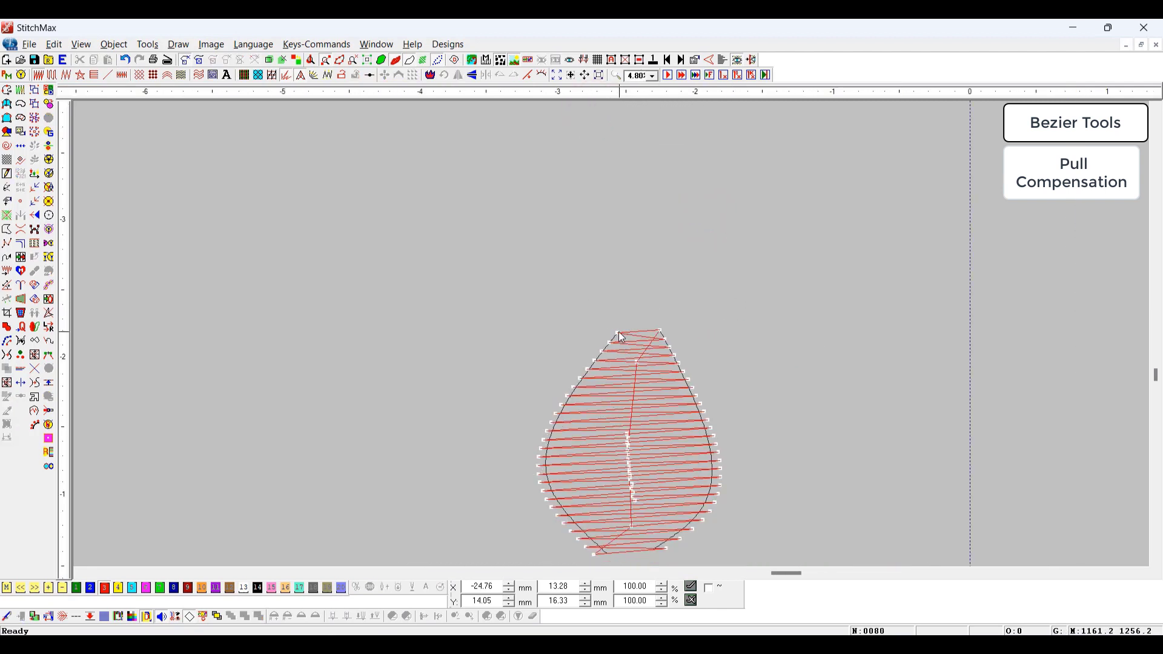
{"action": "scroll", "coordinate": [609, 383], "scroll_direction": "down", "scroll_amount": 2}
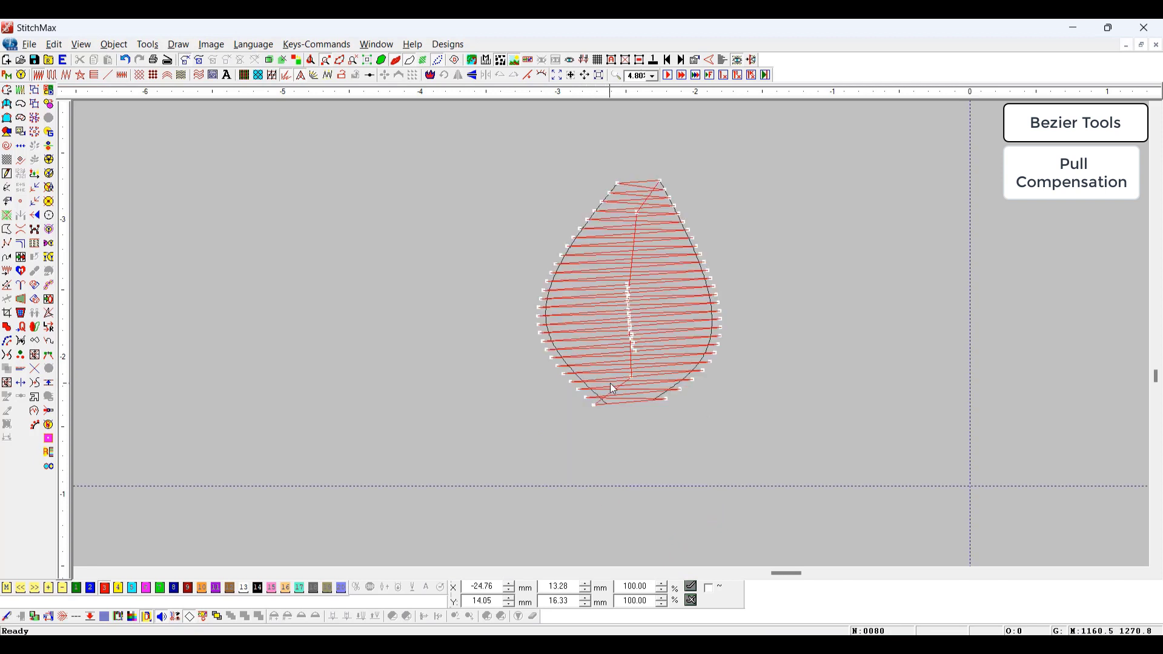
Set the teardrop's pull compensation Start Offset to 0 mm and End Offset to 1 mm, then deselect the shape
{"action": "double_click", "coordinate": [649, 369]}
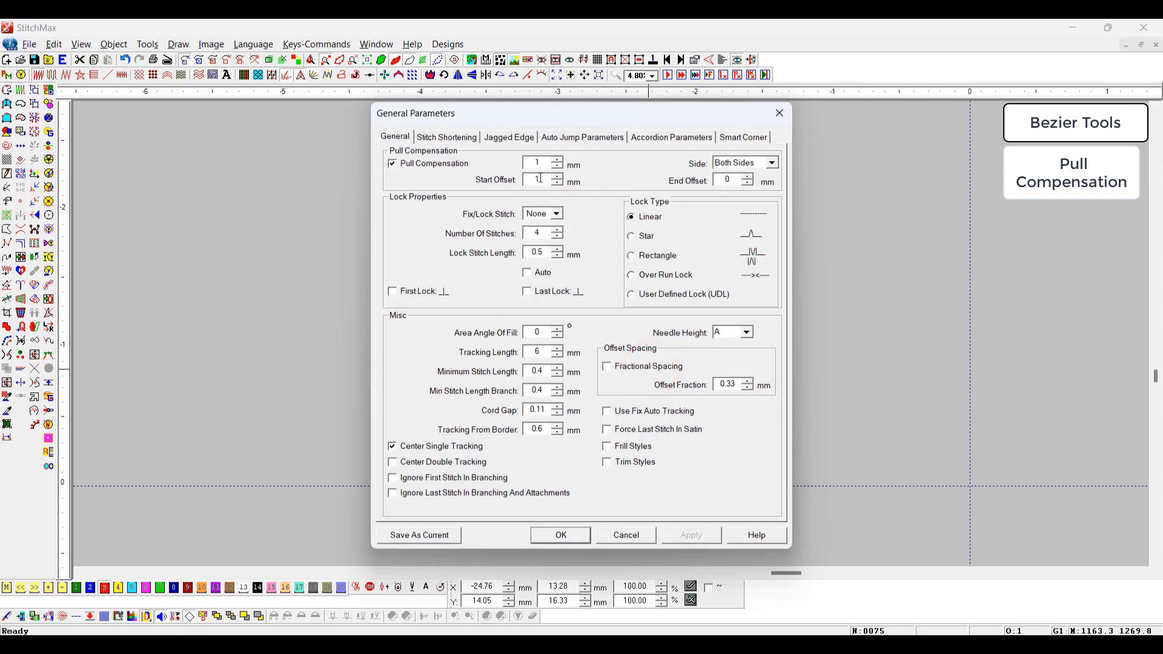
{"action": "double_click", "coordinate": [547, 180]}
{"action": "type", "text": "0"}
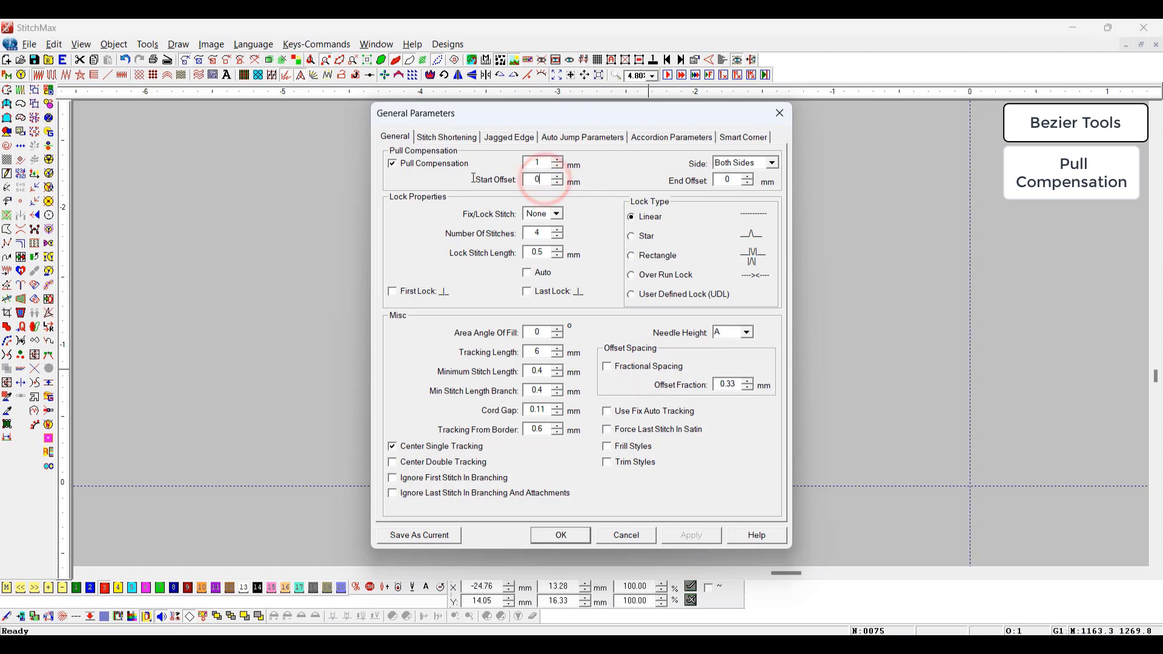
{"action": "key", "text": "Tab"}
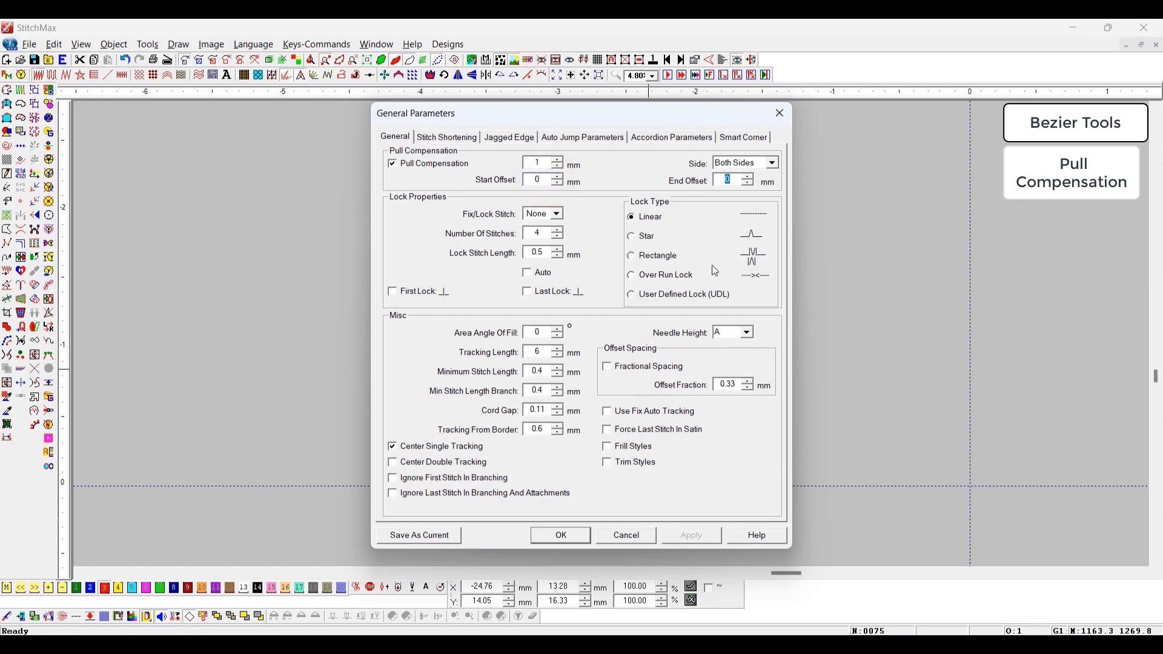
{"action": "type", "text": "1"}
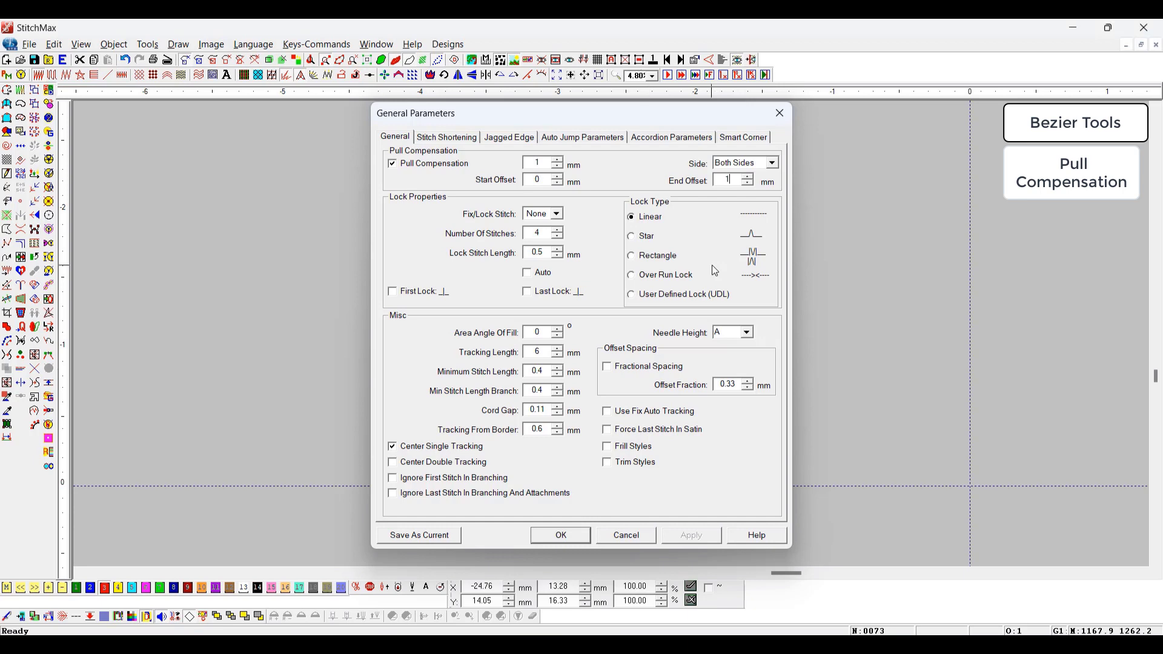
{"action": "key", "text": "Return"}
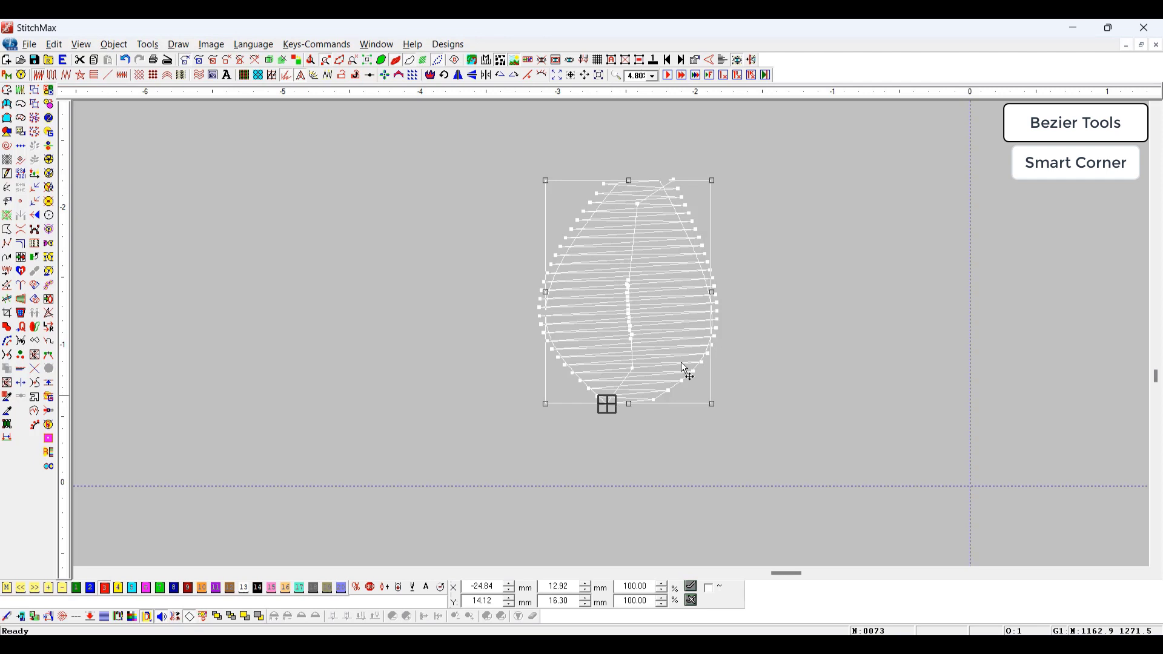
{"action": "scroll", "coordinate": [721, 261], "scroll_direction": "down", "scroll_amount": 5}
{"action": "left_click", "coordinate": [758, 375]}
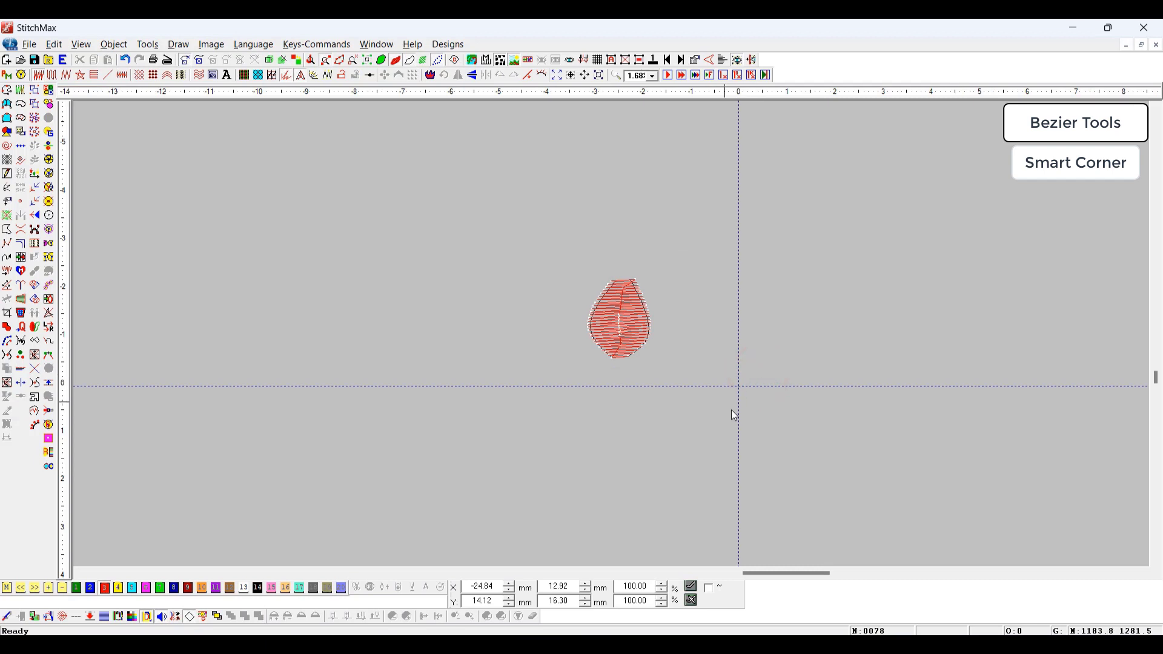
Draw an open two-segment line with a sharp apex beside the teardrop, about 24 by 31 mm
{"action": "key", "text": "F6"}
{"action": "left_click", "coordinate": [713, 399]}
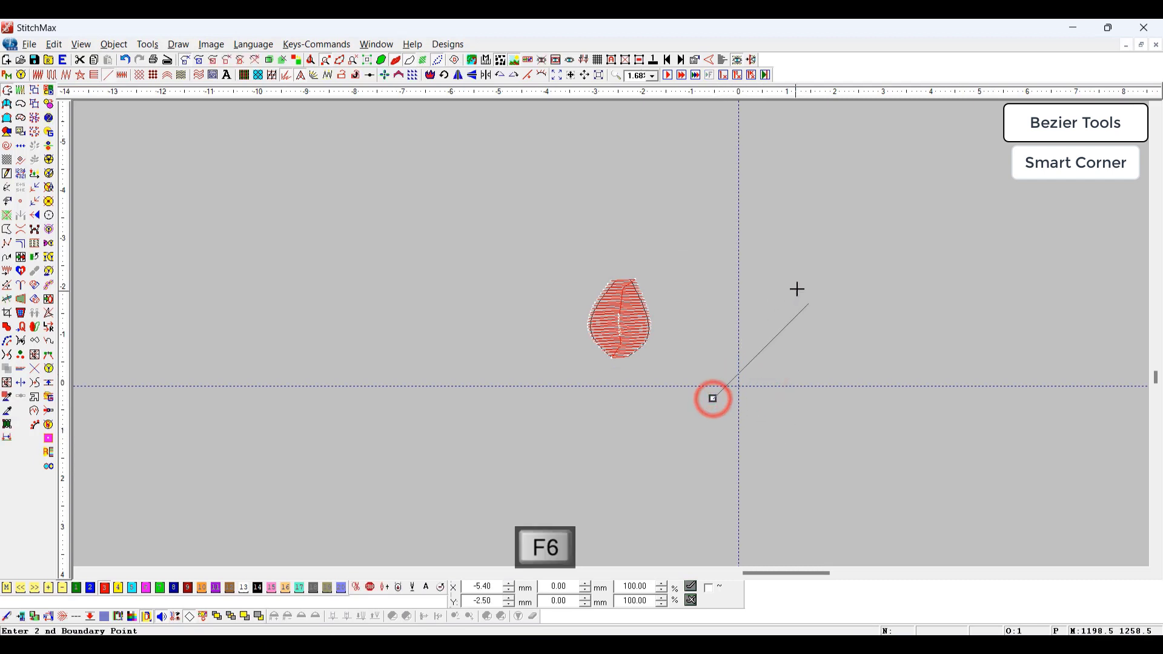
{"action": "left_click", "coordinate": [827, 285]}
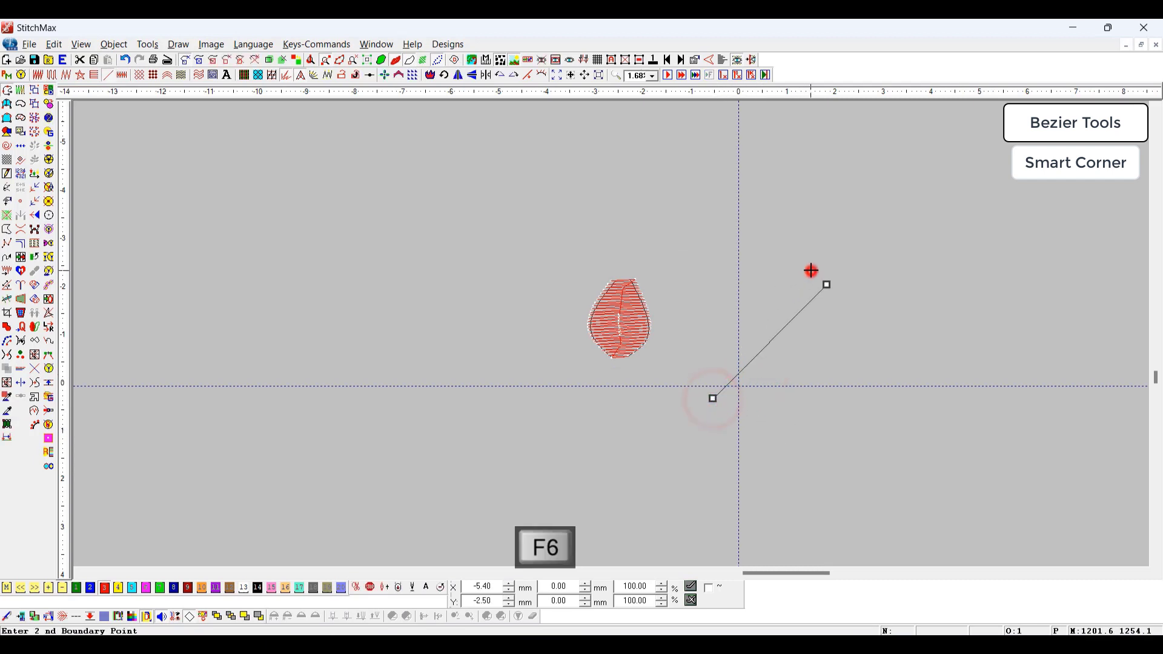
{"action": "left_click", "coordinate": [789, 431]}
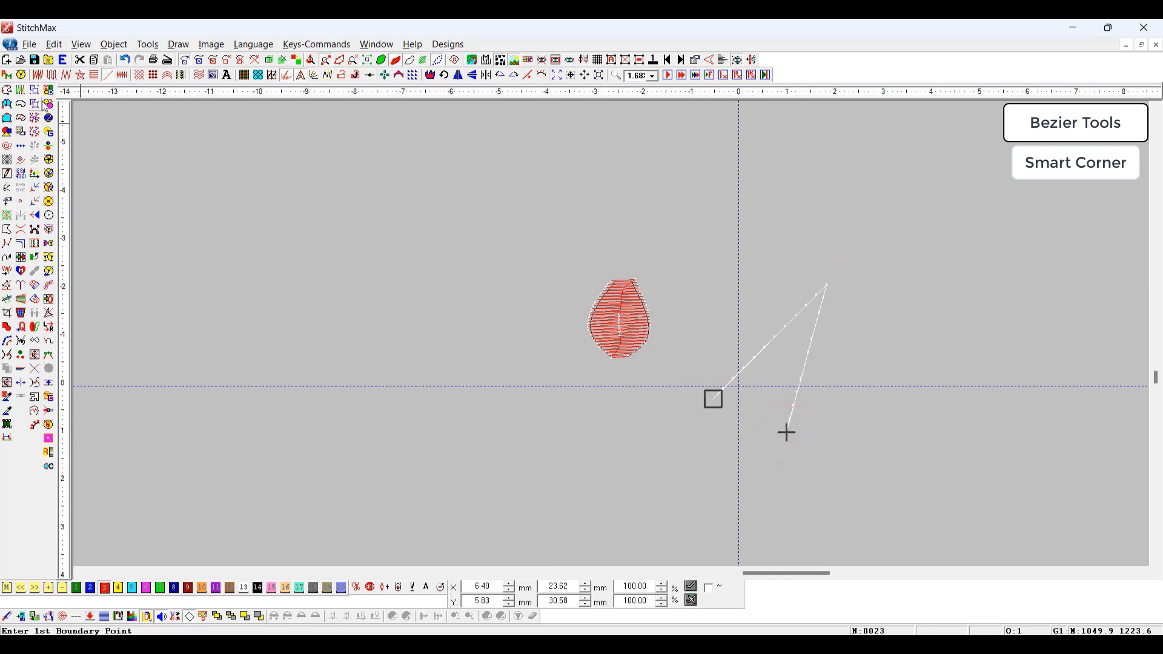
Apply Central Fill to the sharp-angled line and fill the resulting column with satin stitches
{"action": "left_click", "coordinate": [122, 76]}
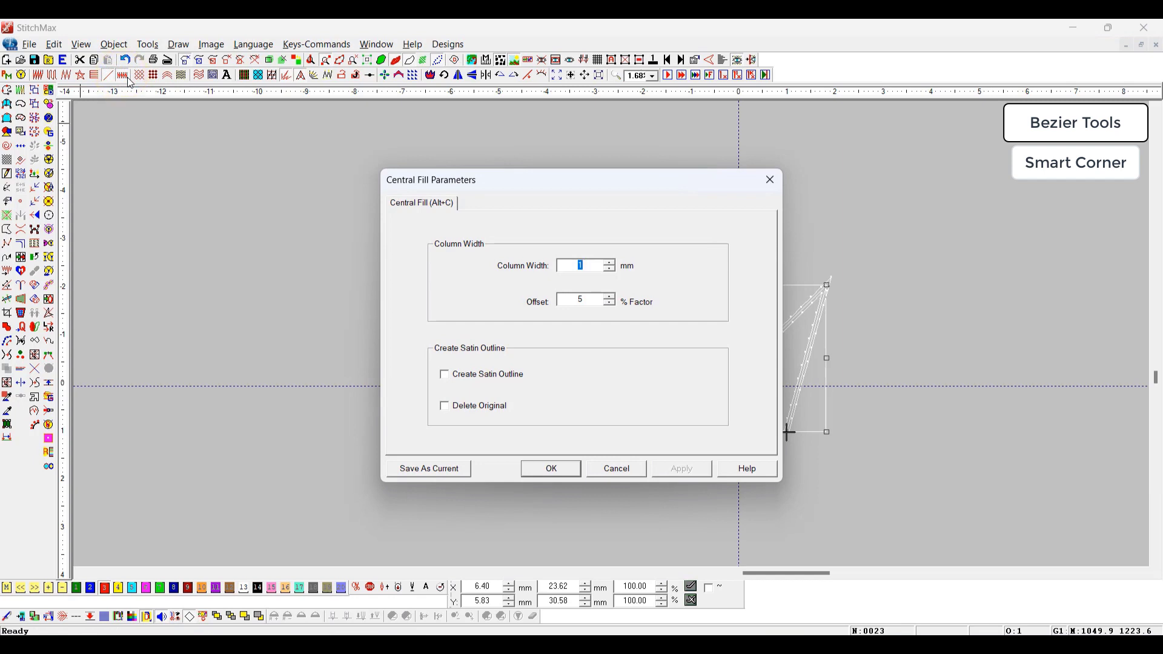
{"action": "key", "text": "Return"}
{"action": "key", "text": "z"}
{"action": "left_click_drag", "start_coordinate": [861, 232], "coordinate": [779, 364]}
{"action": "left_click", "coordinate": [38, 76]}
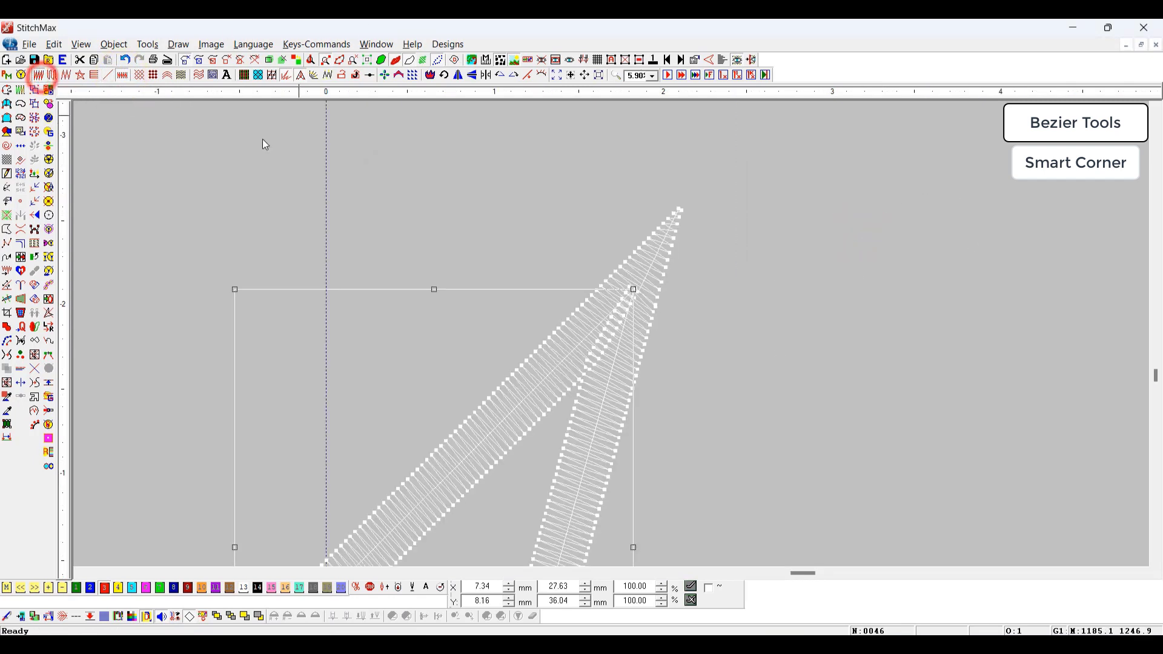
{"action": "left_click", "coordinate": [849, 299]}
Show the design as realistic stitches and examine the satin at the column's sharp apex
{"action": "scroll", "coordinate": [825, 297], "scroll_direction": "down", "scroll_amount": 2}
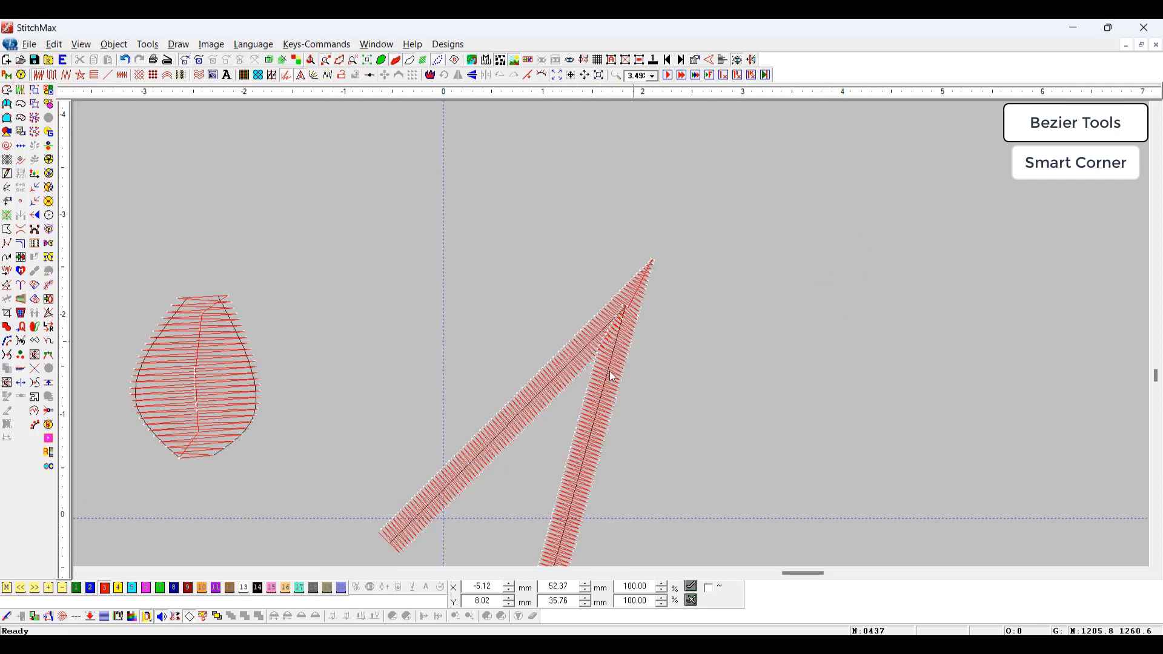
{"action": "scroll", "coordinate": [618, 339], "scroll_direction": "down", "scroll_amount": 1}
{"action": "key", "text": "t"}
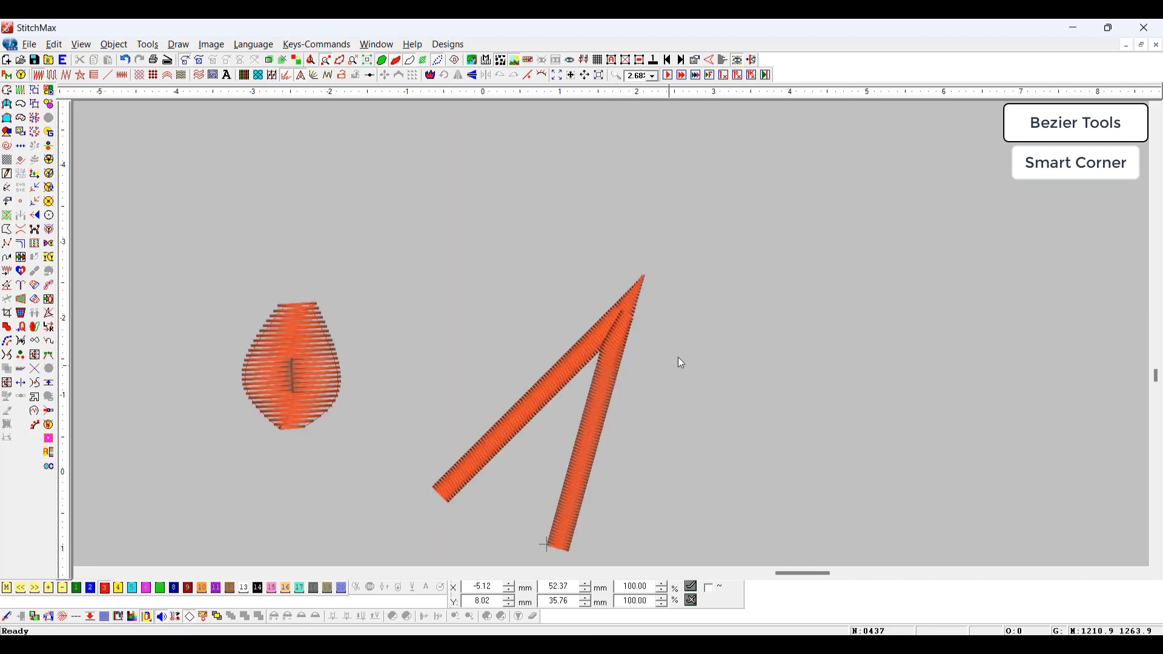
{"action": "key", "text": "z"}
{"action": "left_click_drag", "start_coordinate": [660, 259], "coordinate": [569, 417]}
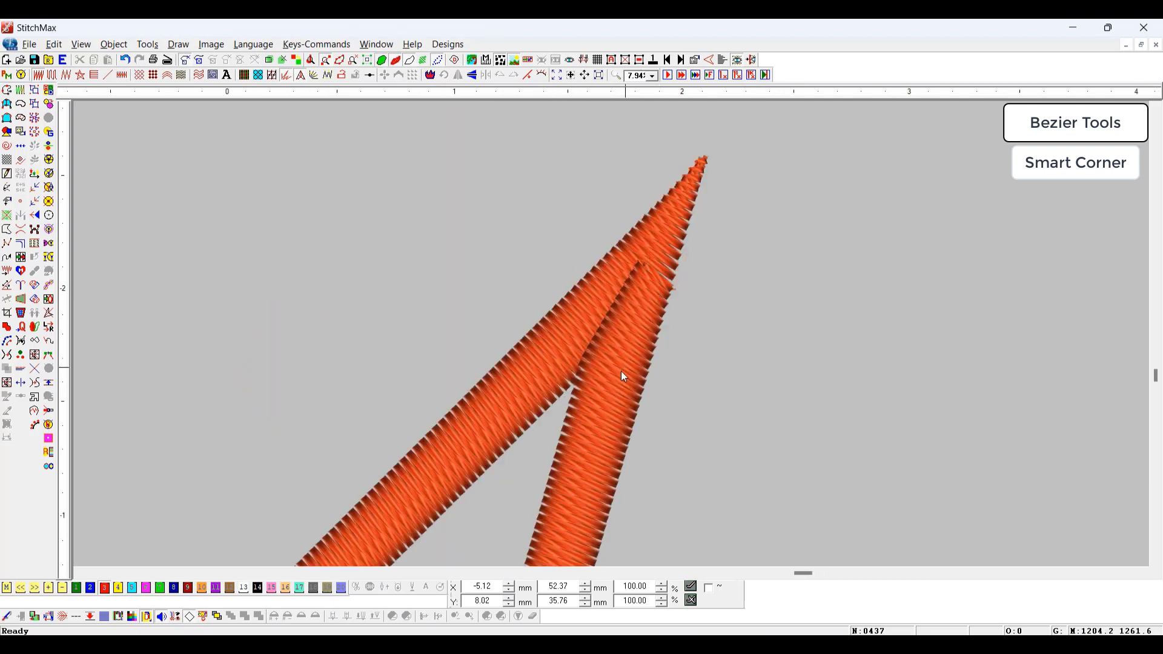
{"action": "scroll", "coordinate": [623, 375], "scroll_direction": "down", "scroll_amount": 1}
{"action": "scroll", "coordinate": [553, 381], "scroll_direction": "down", "scroll_amount": 1}
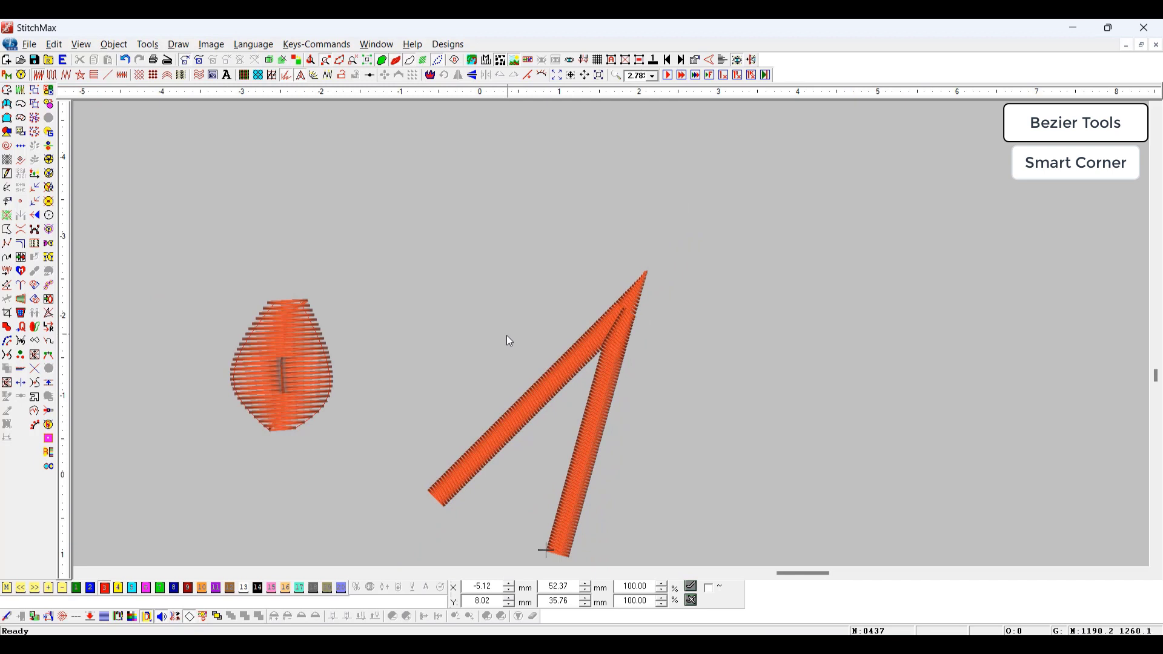
Draw an angled satin column from two three-point boundary curves above the first one, about 21 by 23 mm
{"action": "key", "text": "F11"}
{"action": "left_click", "coordinate": [478, 330]}
{"action": "left_click", "coordinate": [572, 216]}
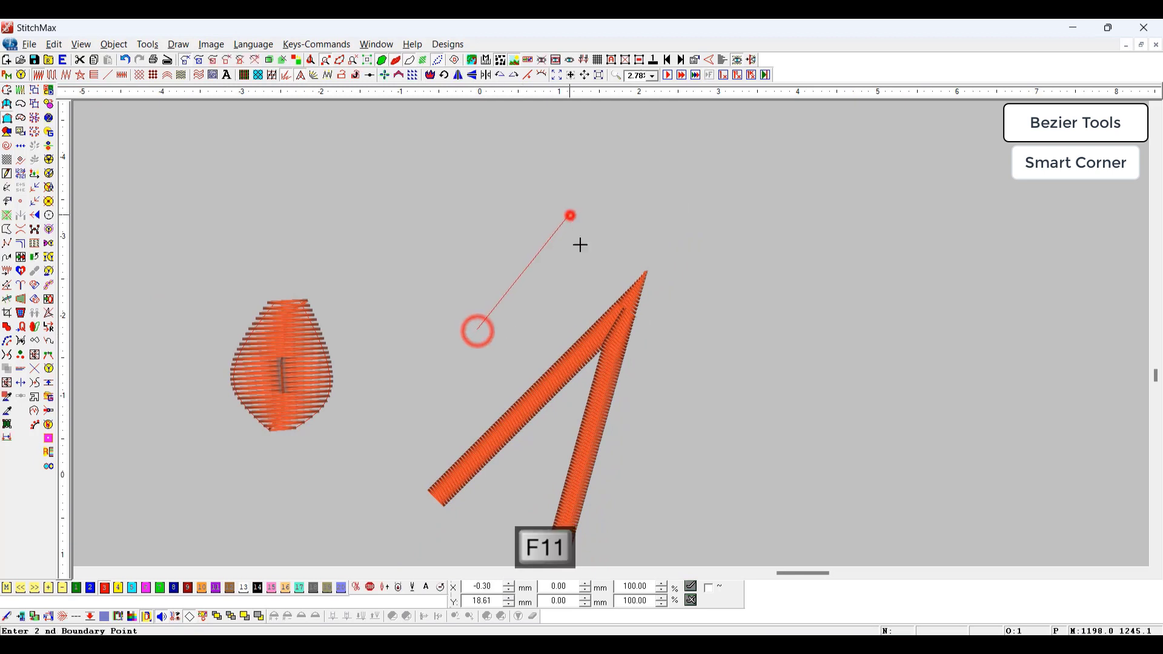
{"action": "left_click", "coordinate": [603, 300]}
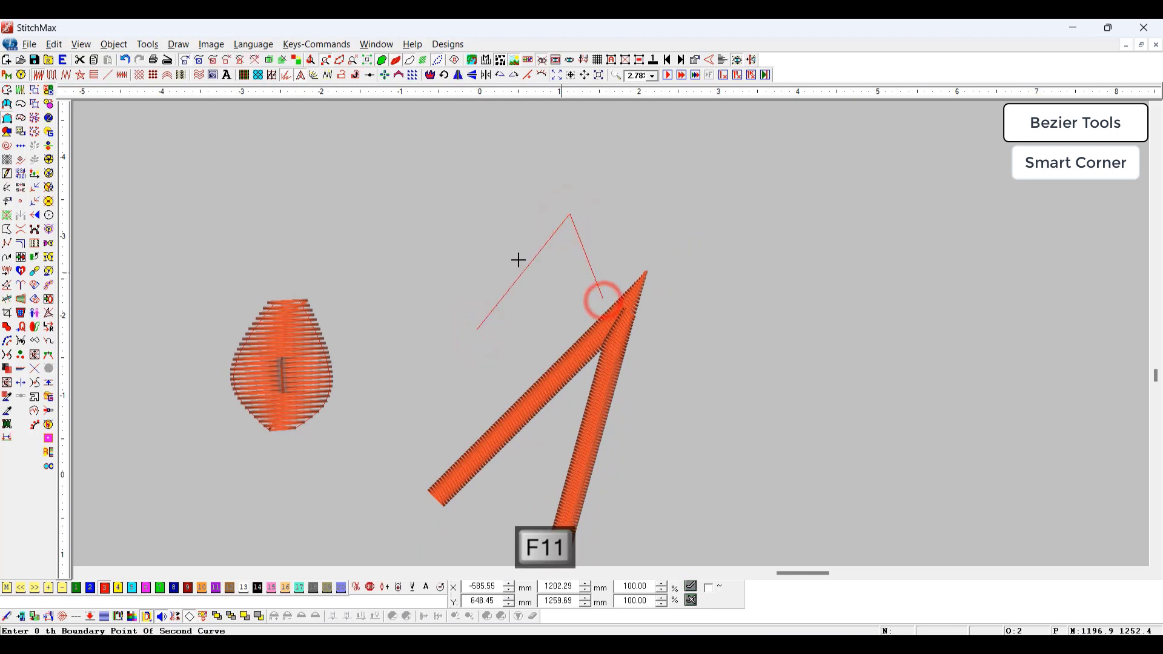
{"action": "left_click", "coordinate": [458, 312]}
{"action": "left_click", "coordinate": [570, 148]}
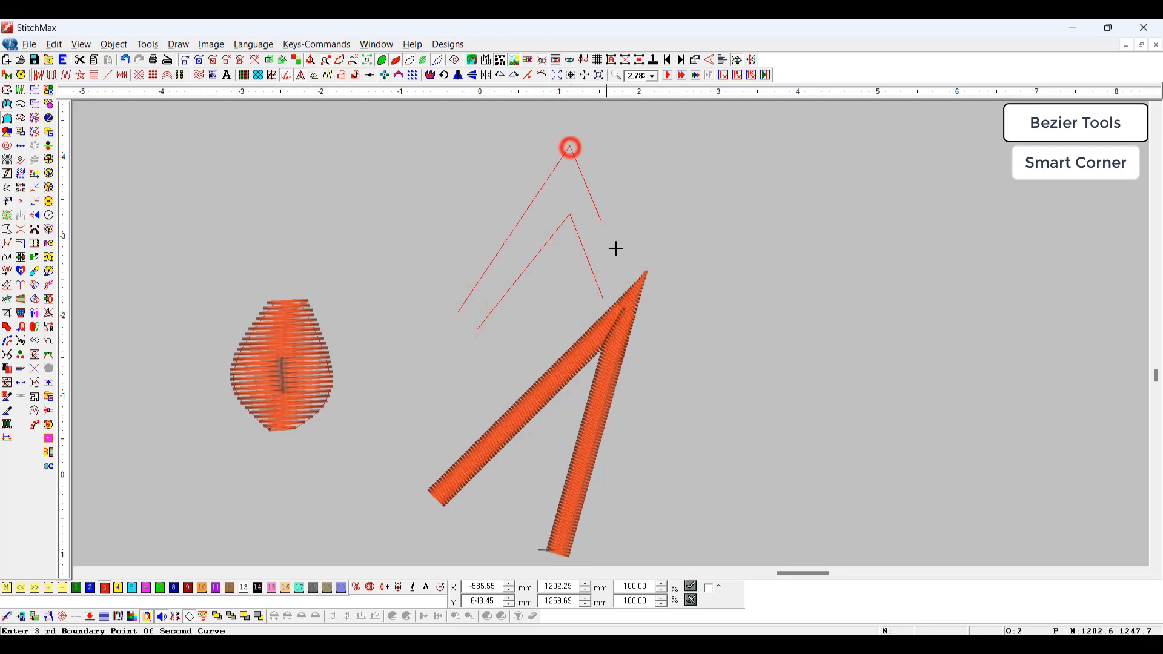
{"action": "left_click", "coordinate": [626, 284]}
{"action": "left_click", "coordinate": [697, 201]}
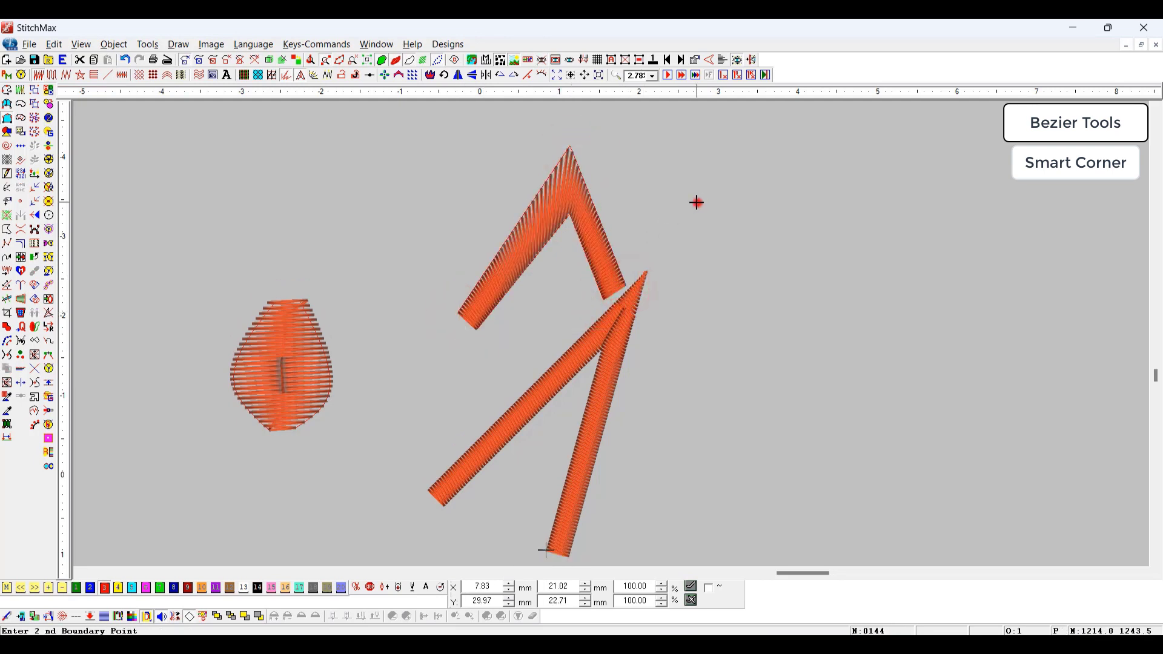
Move the new two-curve column up and to the left, clear of the sharp-angled Central Fill column
{"action": "scroll", "coordinate": [548, 250], "scroll_direction": "up", "scroll_amount": 3}
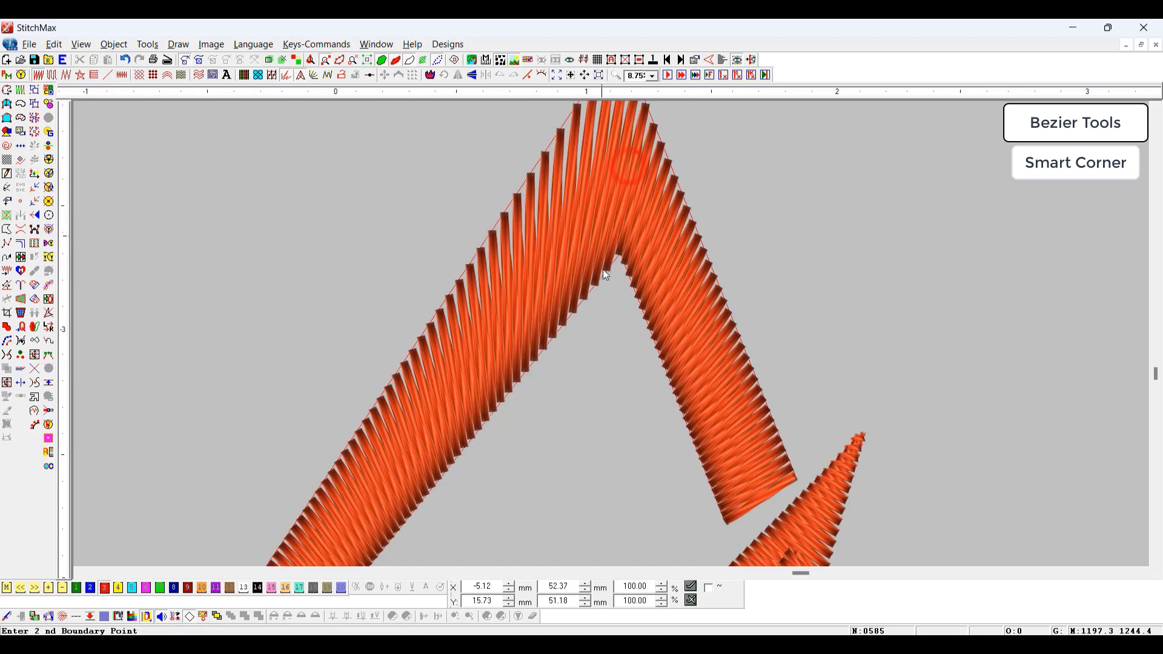
{"action": "scroll", "coordinate": [618, 264], "scroll_direction": "down", "scroll_amount": 1}
{"action": "scroll", "coordinate": [614, 246], "scroll_direction": "down", "scroll_amount": 2}
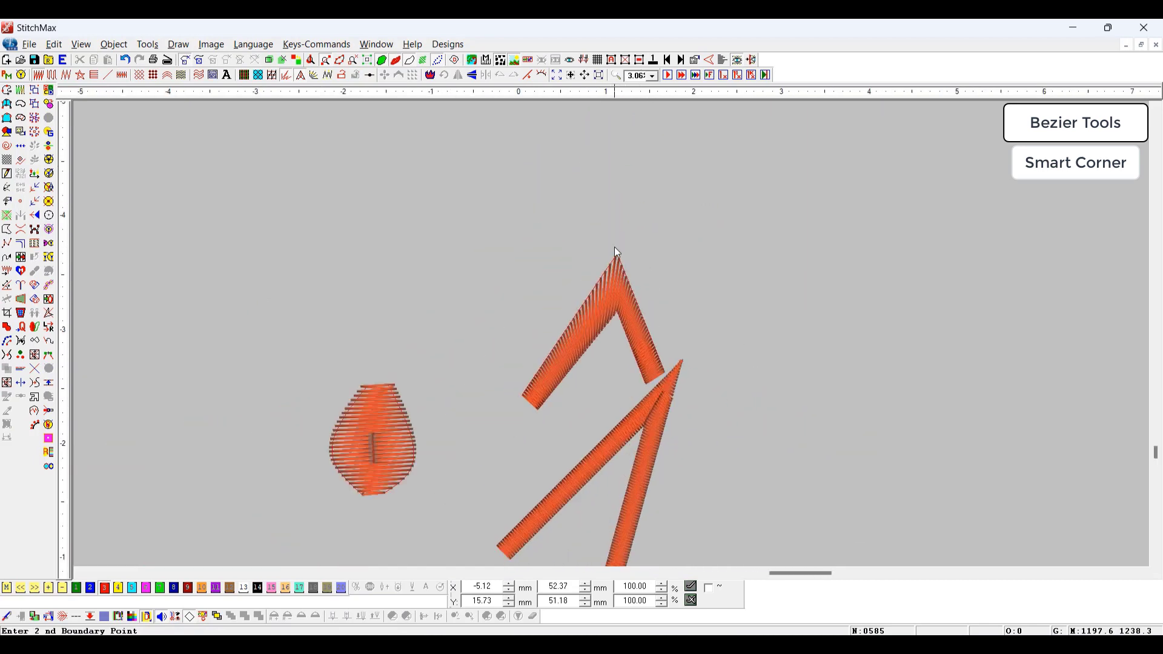
{"action": "left_click", "coordinate": [609, 292]}
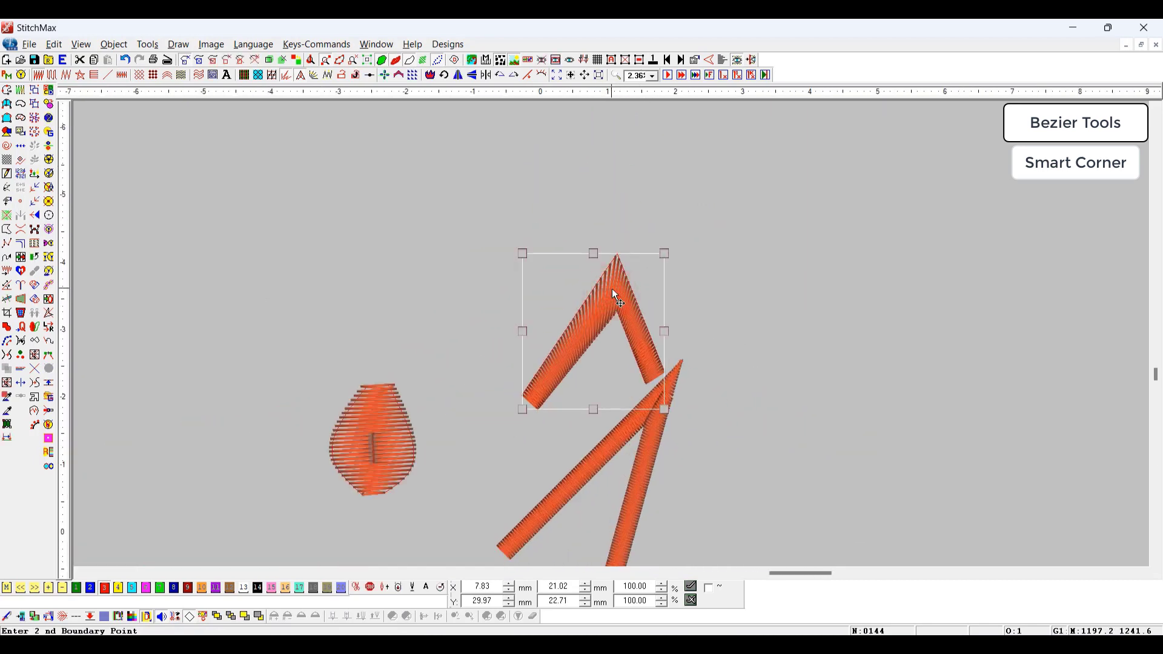
{"action": "left_click_drag", "start_coordinate": [592, 327], "coordinate": [513, 262]}
{"action": "left_click", "coordinate": [763, 332]}
{"action": "scroll", "coordinate": [724, 326], "scroll_direction": "down", "scroll_amount": 1}
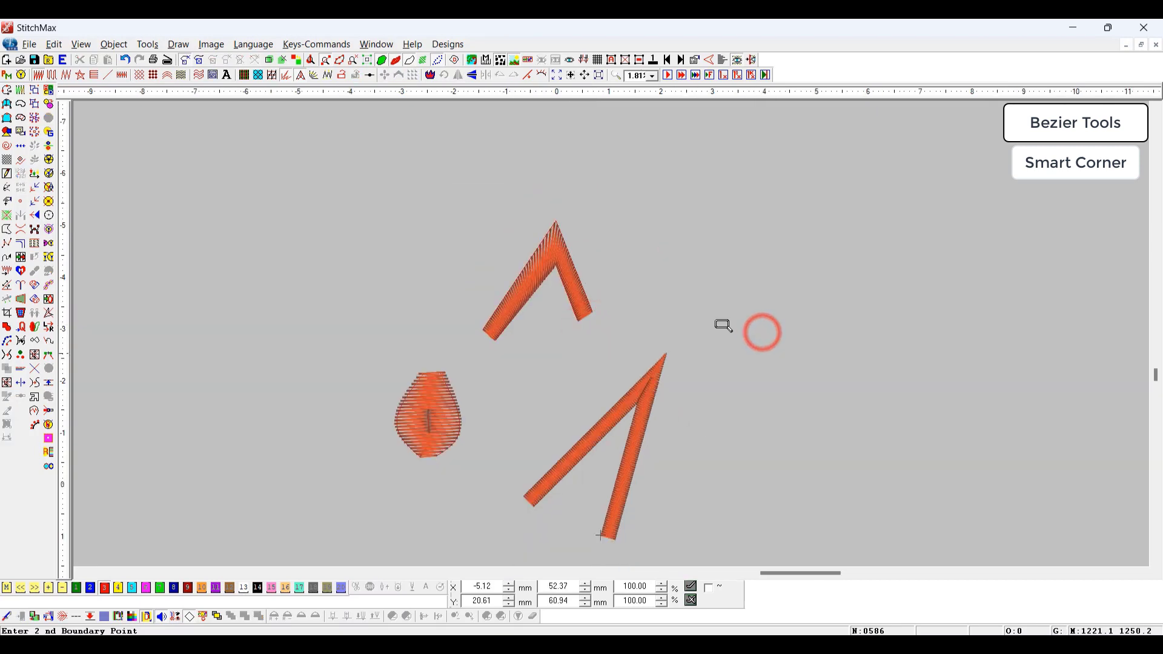
Apply Smart Corner to the sharp-angled Central Fill column
{"action": "left_click_drag", "start_coordinate": [716, 318], "coordinate": [567, 454]}
{"action": "left_click", "coordinate": [633, 369]}
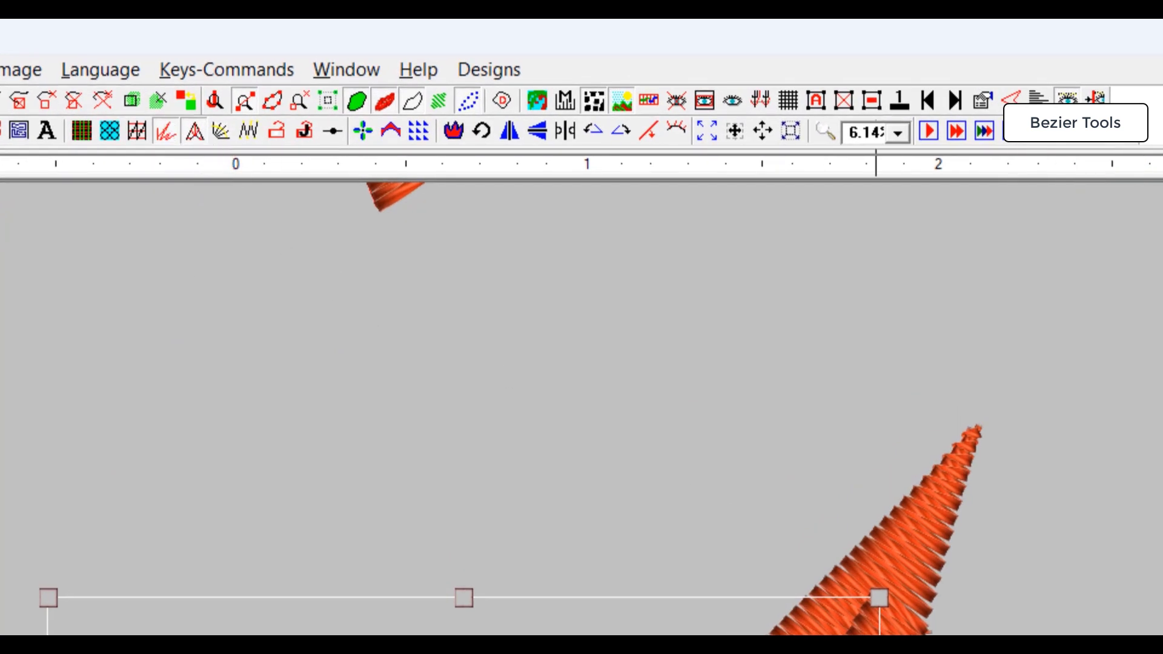
{"action": "left_click", "coordinate": [194, 130]}
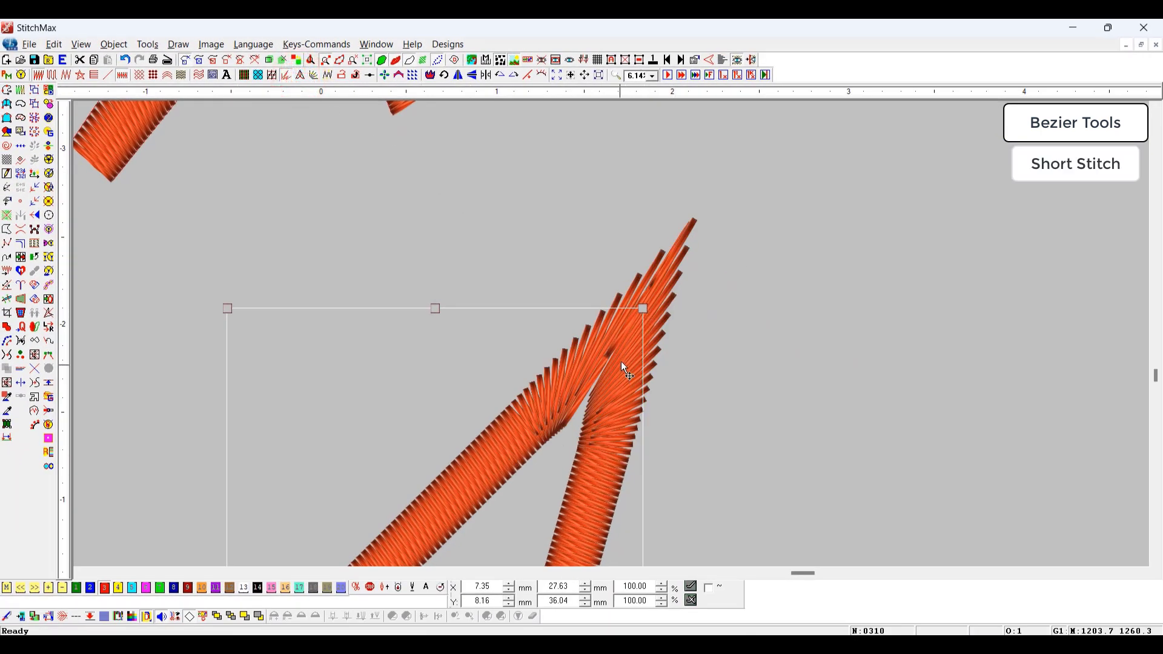
Move the Central Fill column's apex point slightly down and inward, reducing its outline to about 26 by 32 mm
{"action": "scroll", "coordinate": [609, 369], "scroll_direction": "down", "scroll_amount": 3}
{"action": "key", "text": "p"}
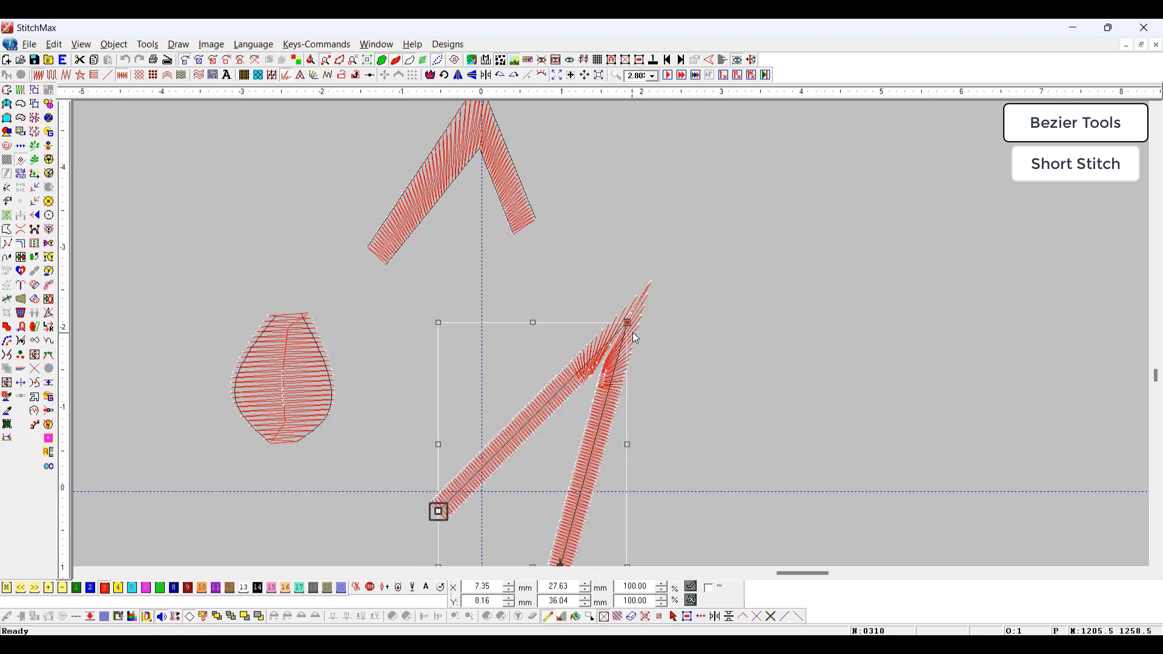
{"action": "left_click_drag", "start_coordinate": [627, 323], "coordinate": [614, 347]}
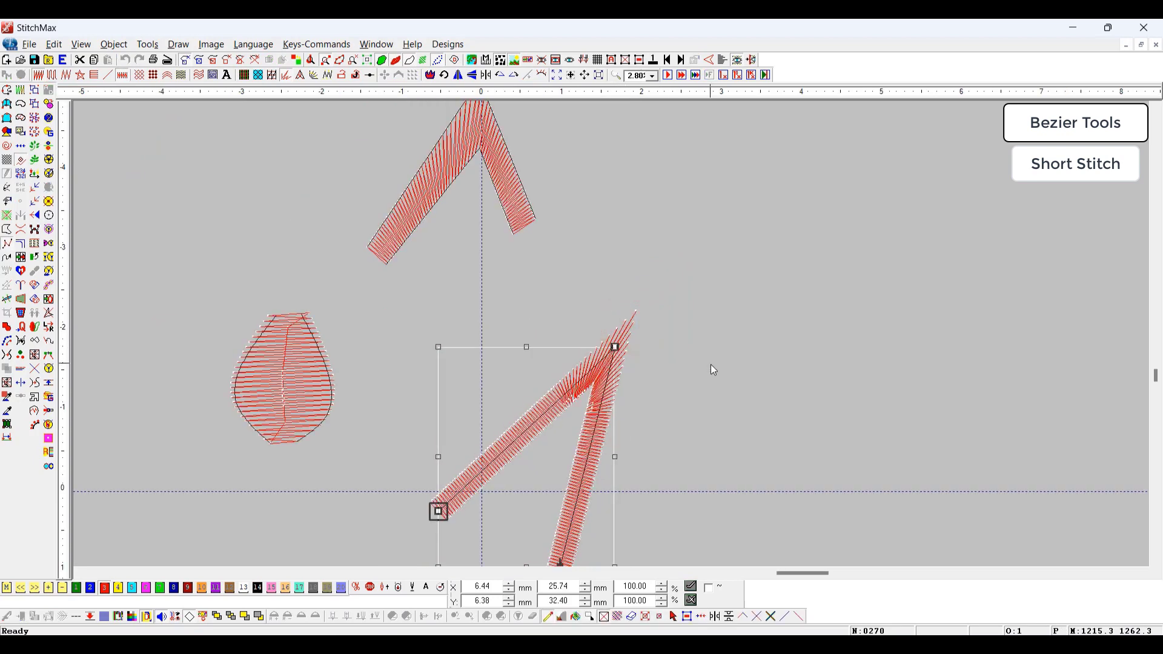
{"action": "left_click", "coordinate": [757, 326]}
{"action": "scroll", "coordinate": [627, 360], "scroll_direction": "down", "scroll_amount": 2}
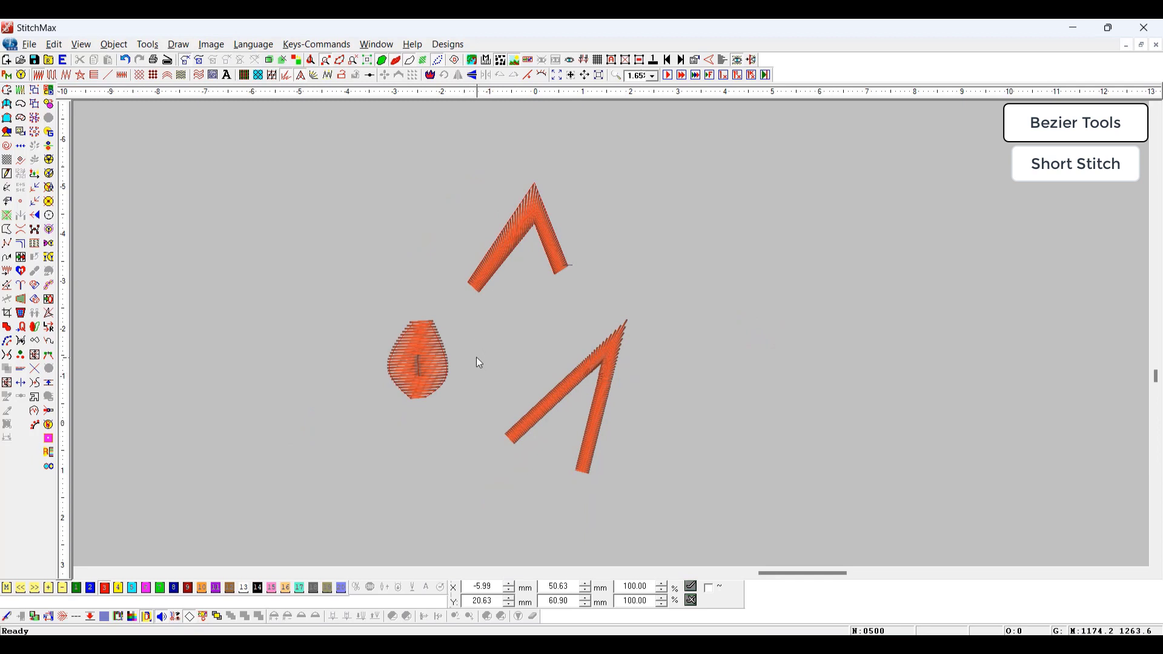
Start a two-curve satin column in the empty area beside the angled columns with a three-point inner arc about 8 mm wide
{"action": "scroll", "coordinate": [476, 357], "scroll_direction": "down", "scroll_amount": 1}
{"action": "key", "text": "z"}
{"action": "left_click_drag", "start_coordinate": [653, 206], "coordinate": [724, 322]}
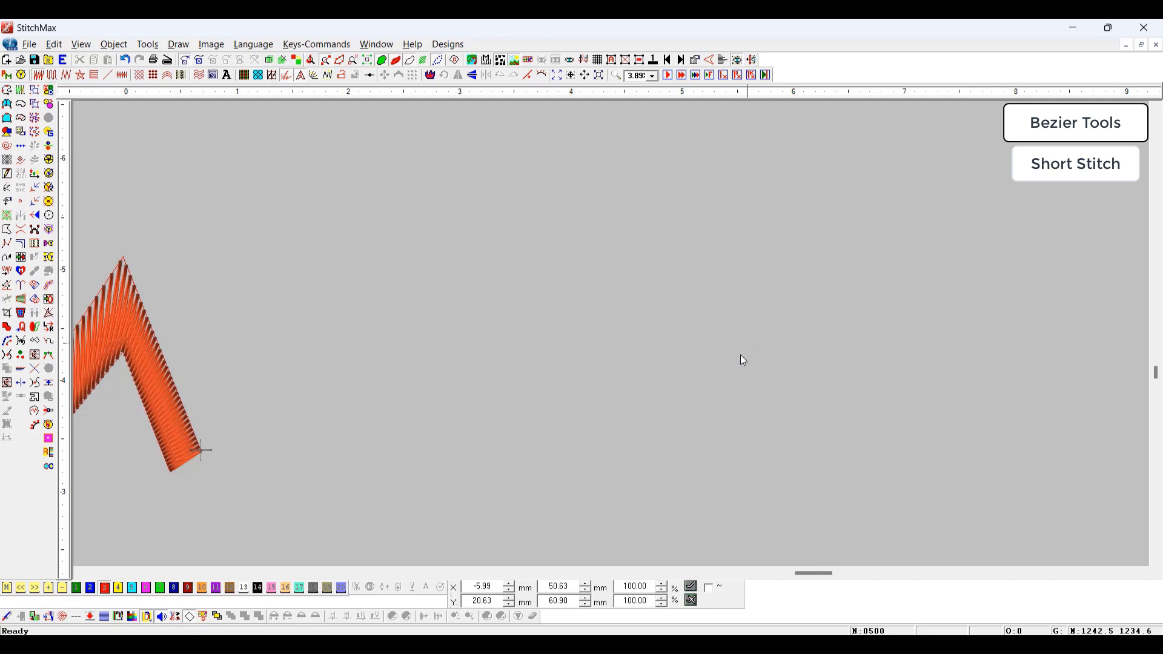
{"action": "scroll", "coordinate": [583, 242], "scroll_direction": "down", "scroll_amount": 3}
{"action": "key", "text": "F11"}
{"action": "left_click", "coordinate": [507, 392]}
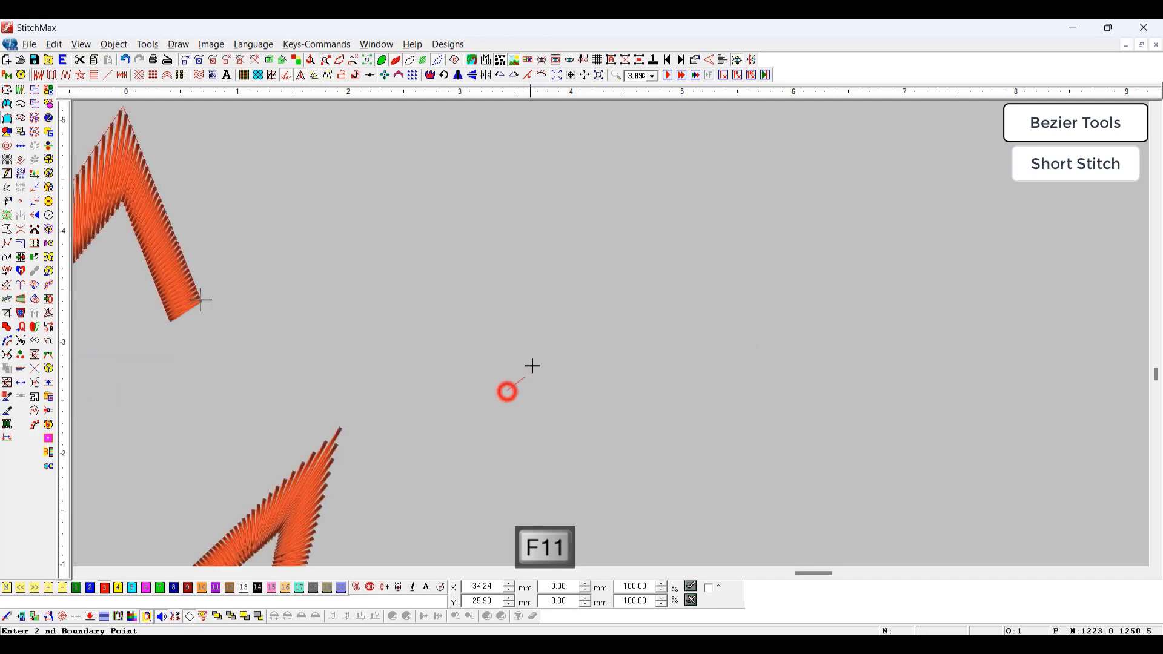
{"action": "left_click", "coordinate": [544, 340]}
{"action": "left_click", "coordinate": [592, 394]}
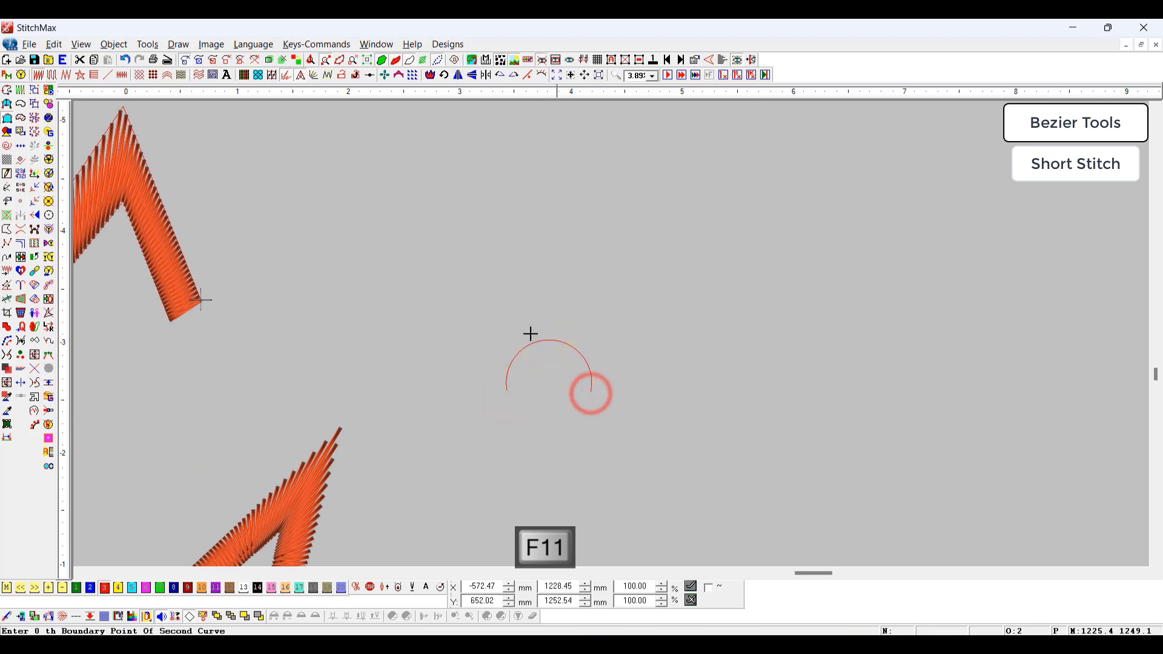
Add a larger three-point outer arc around the inner one and generate the horseshoe-shaped satin column, about 20 by 17 mm
{"action": "left_click", "coordinate": [471, 379]}
{"action": "left_click", "coordinate": [550, 202]}
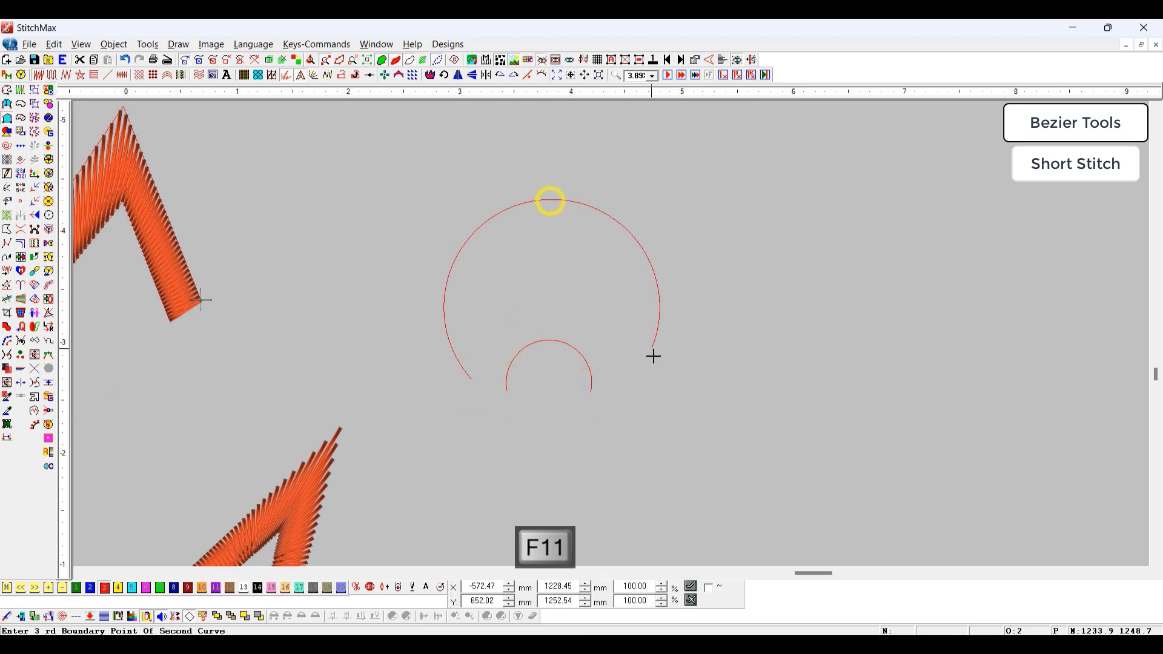
{"action": "left_click", "coordinate": [630, 394]}
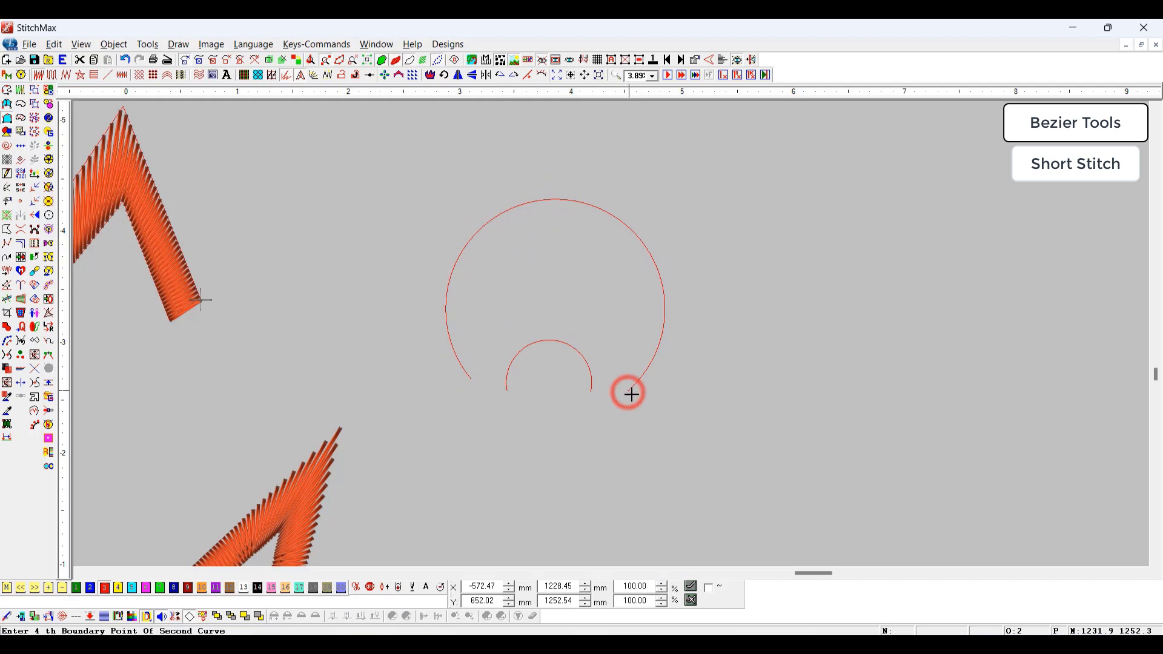
{"action": "key", "text": "Return"}
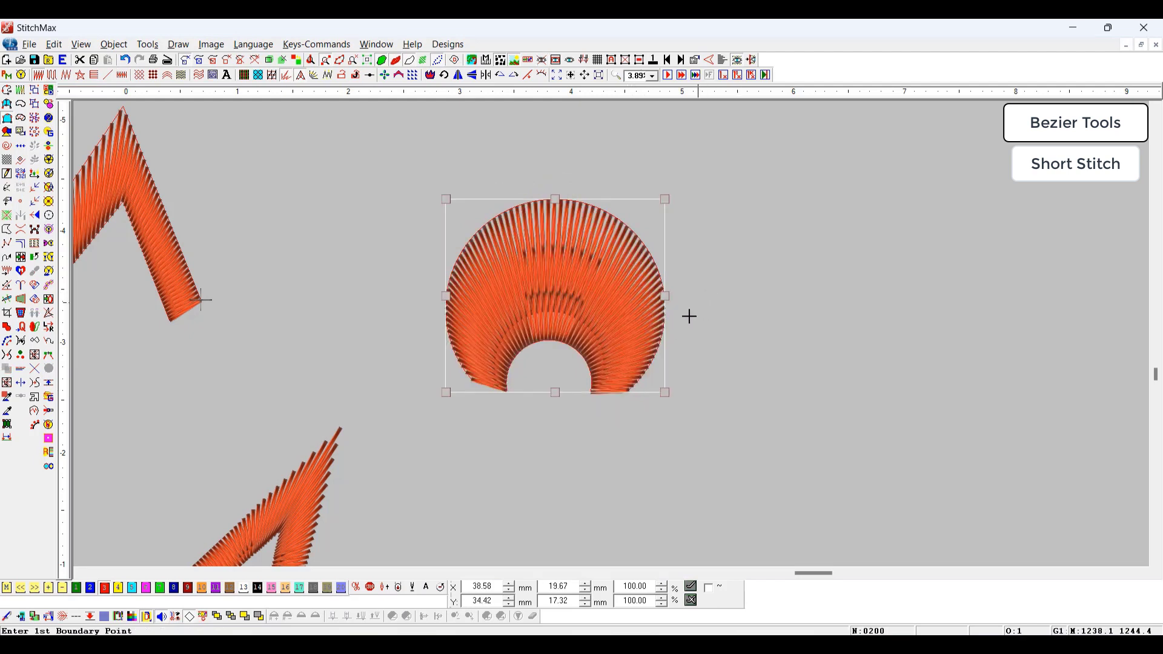
{"action": "key", "text": "Escape"}
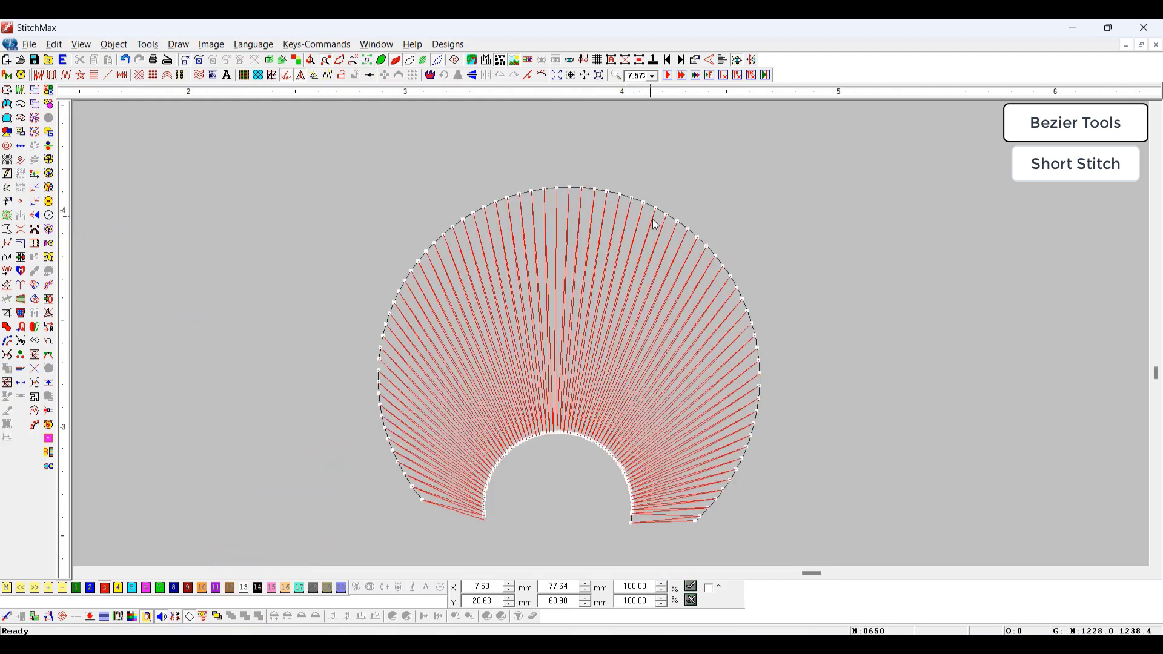
Apply Short Stitch to the horseshoe-shaped column and examine the stitches along its inner arc
{"action": "left_click_drag", "start_coordinate": [600, 358], "coordinate": [451, 544]}
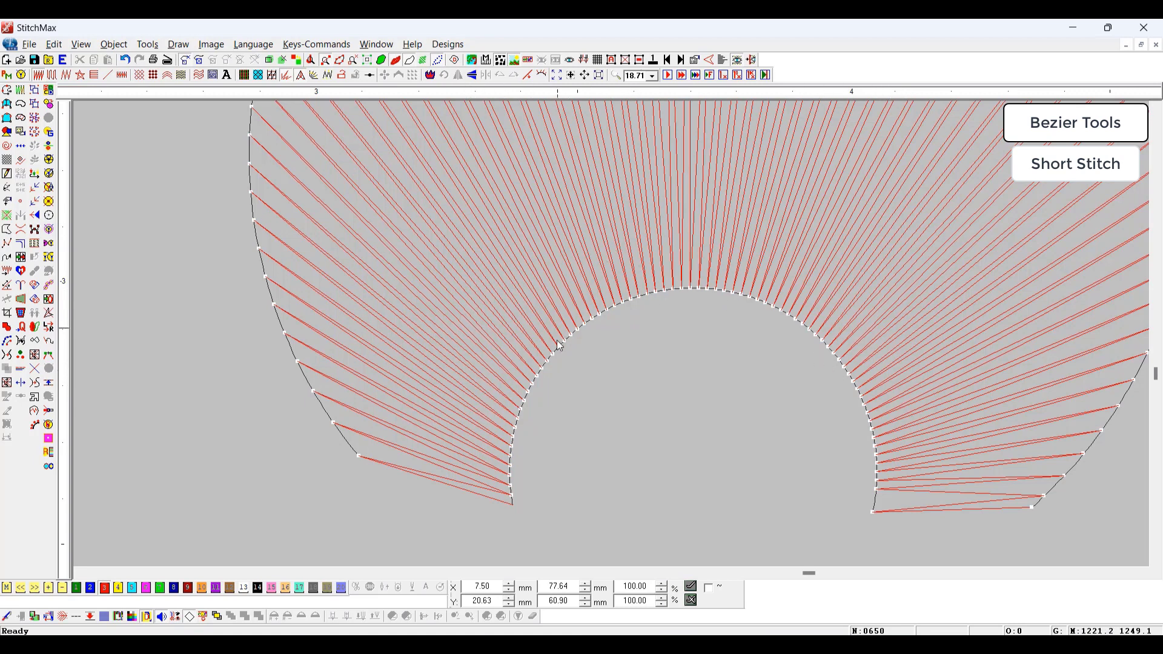
{"action": "scroll", "coordinate": [852, 368], "scroll_direction": "down", "scroll_amount": 4}
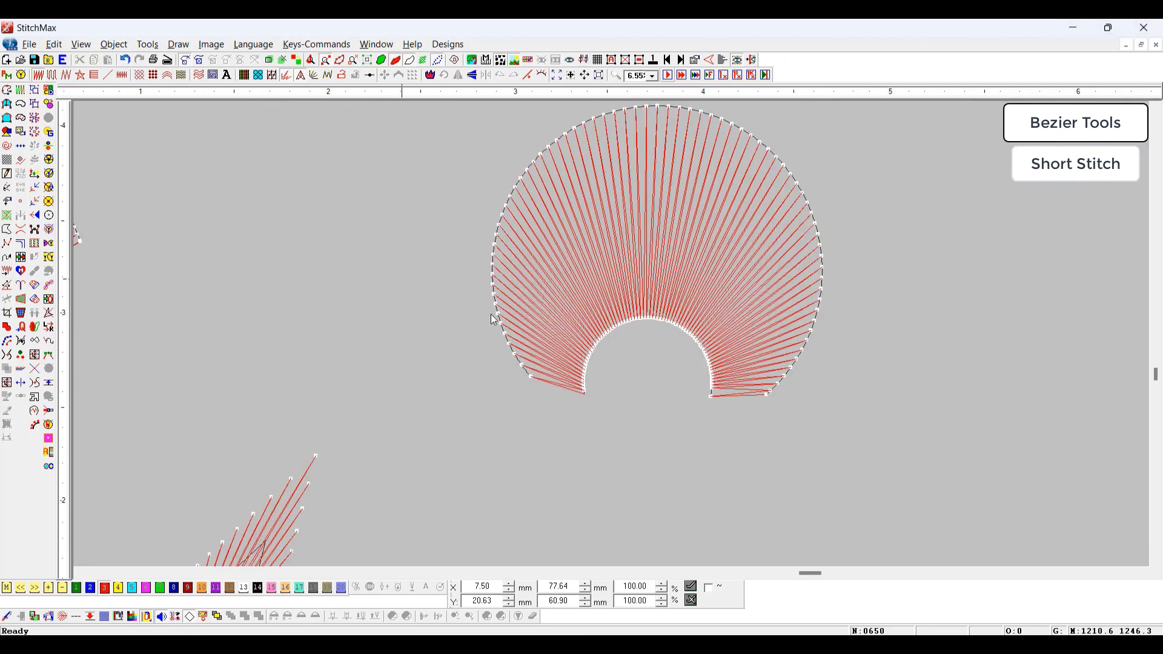
{"action": "left_click", "coordinate": [696, 287]}
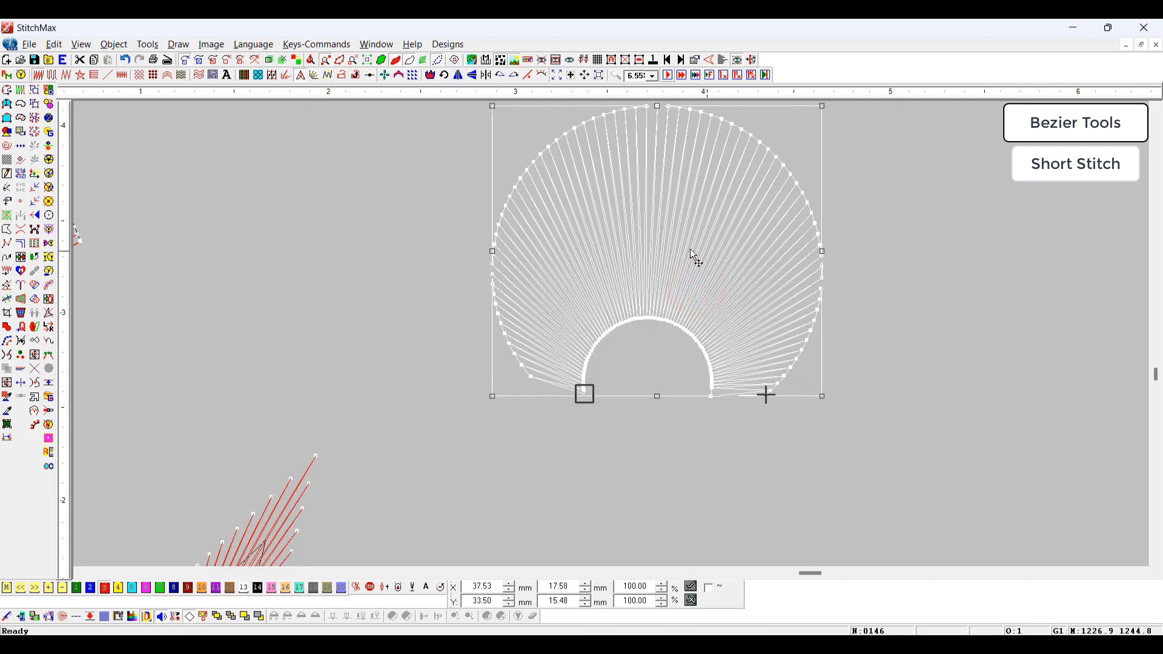
{"action": "left_click", "coordinate": [288, 77]}
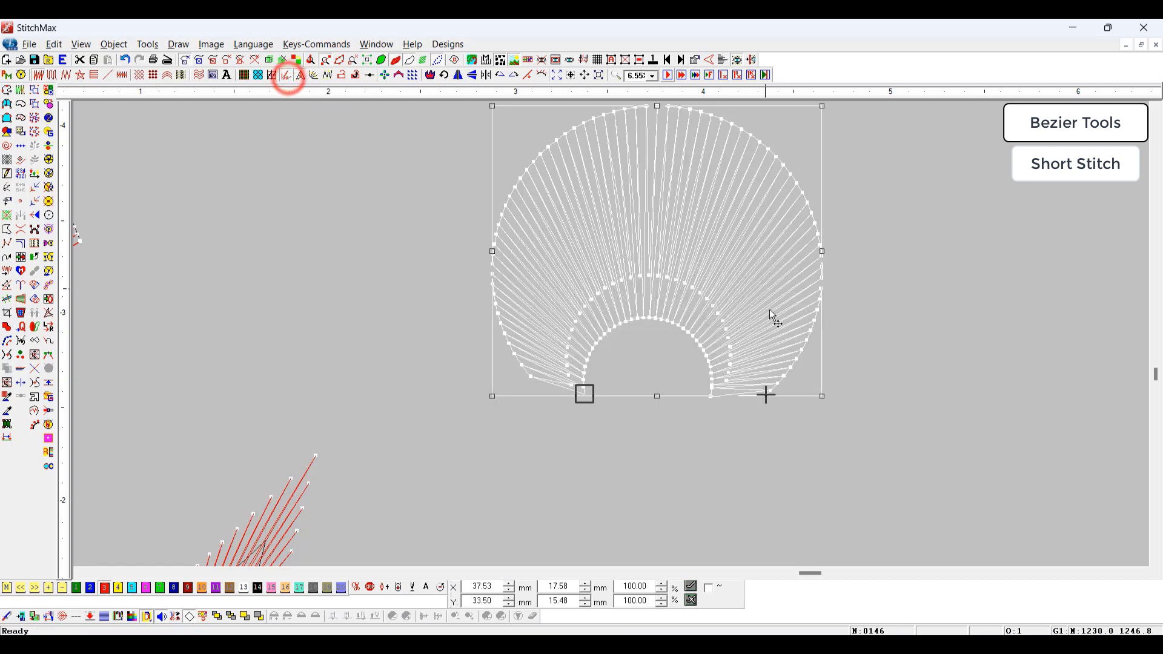
{"action": "key", "text": "z"}
{"action": "left_click_drag", "start_coordinate": [519, 213], "coordinate": [808, 506]}
{"action": "left_click", "coordinate": [1012, 464]}
{"action": "left_click", "coordinate": [872, 191]}
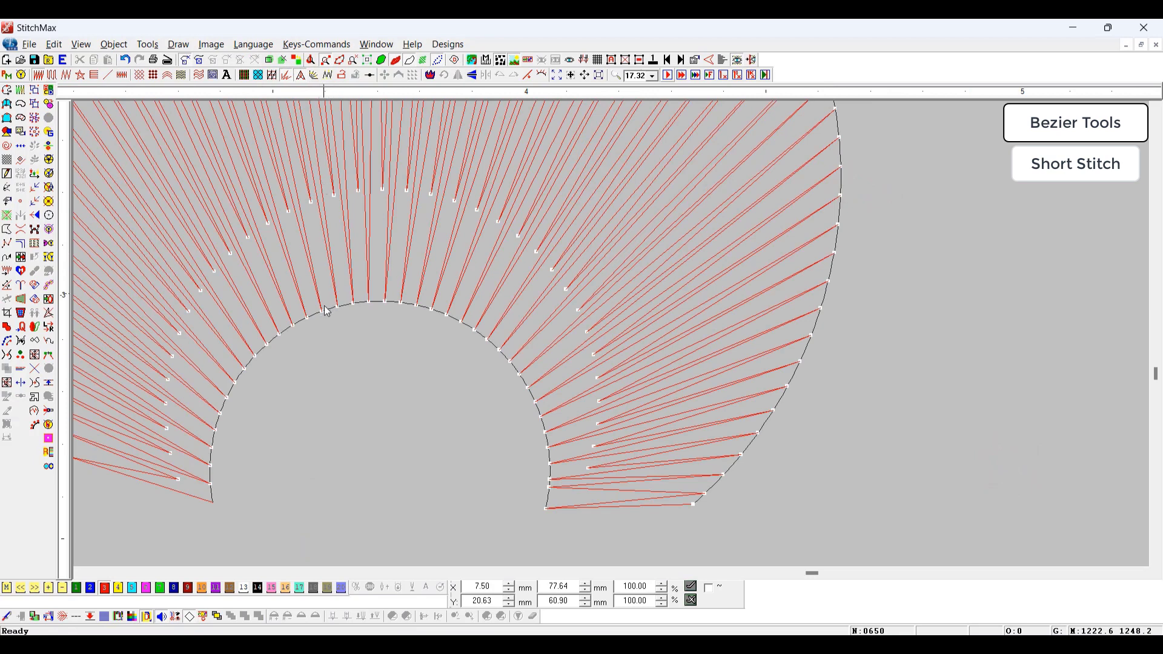
Undo and redo the Short Stitch to compare the inner arc with and without it, and show the column in realistic stitch view
{"action": "key", "text": "ctrl+z"}
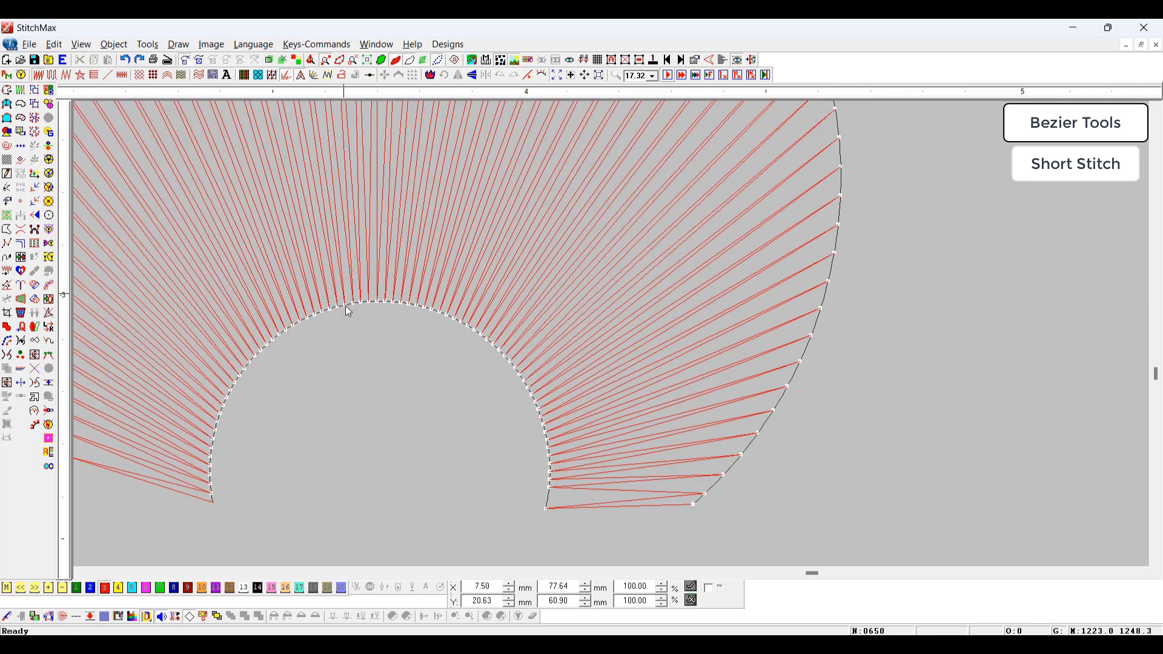
{"action": "key", "text": "ctrl+y"}
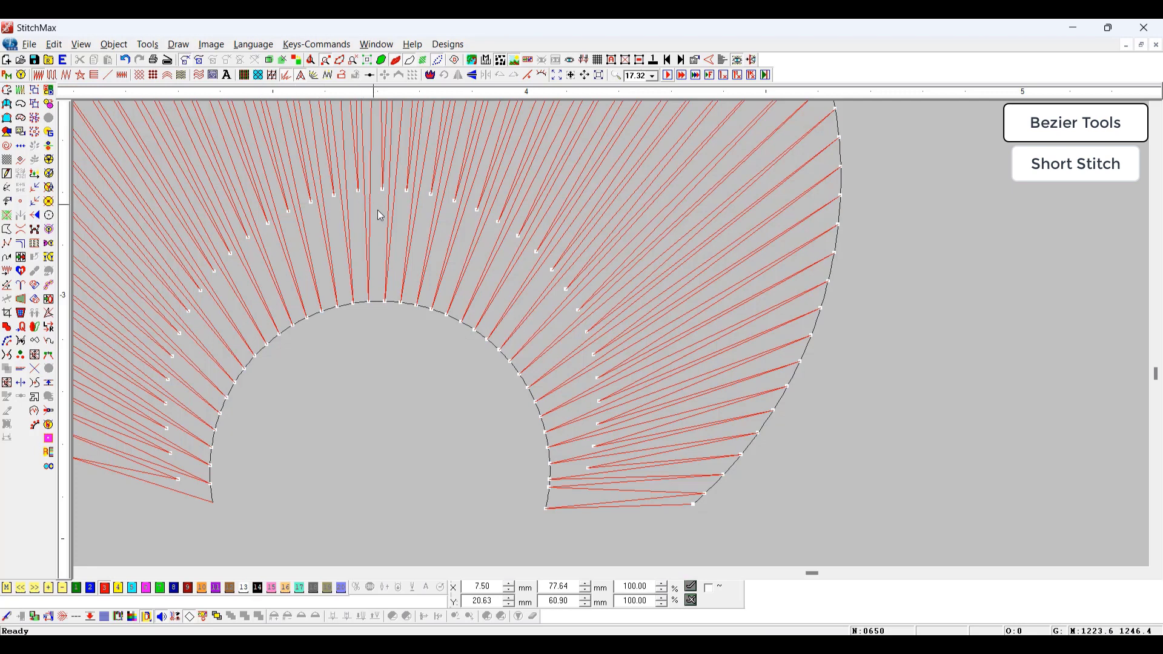
{"action": "key", "text": "t"}
{"action": "scroll", "coordinate": [509, 288], "scroll_direction": "down", "scroll_amount": 2}
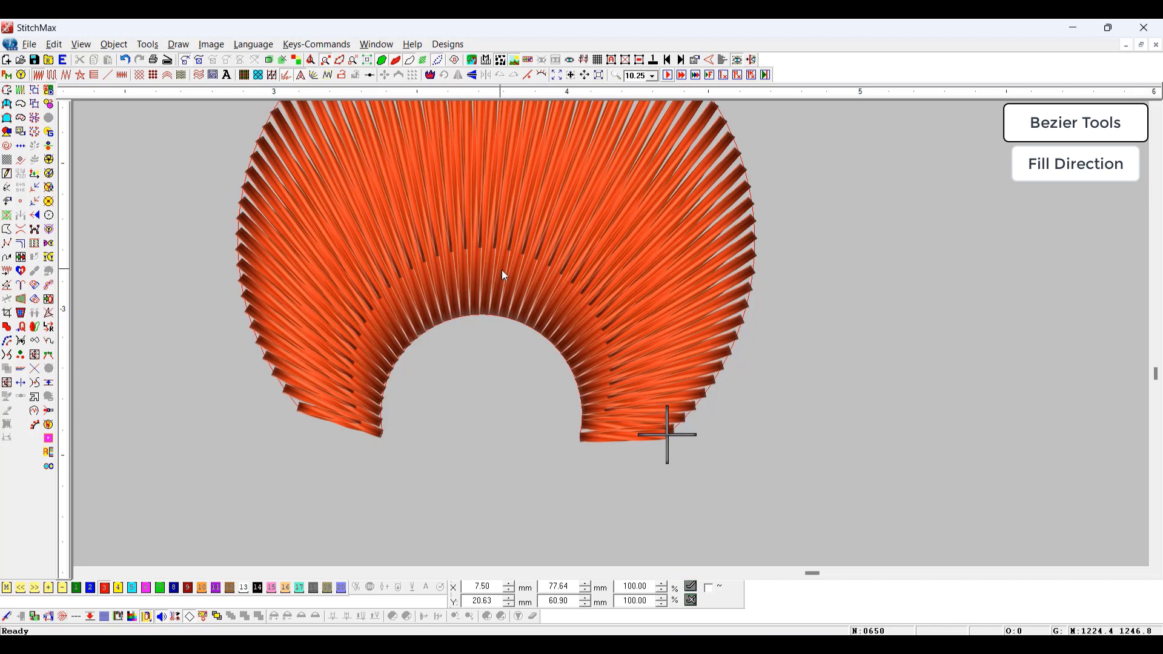
{"action": "scroll", "coordinate": [505, 276], "scroll_direction": "down", "scroll_amount": 4}
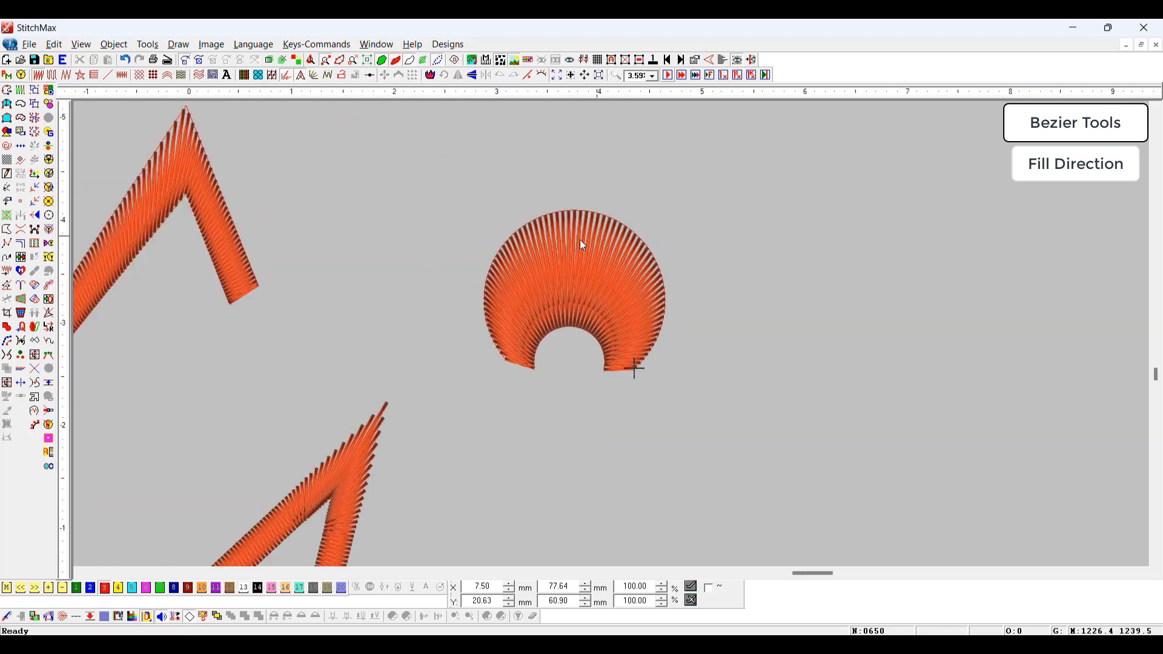
Draw a leaf-shaped satin fill with curved sides in the empty area beyond the horseshoe, about 23 by 39 mm
{"action": "scroll", "coordinate": [615, 285], "scroll_direction": "down", "scroll_amount": 3}
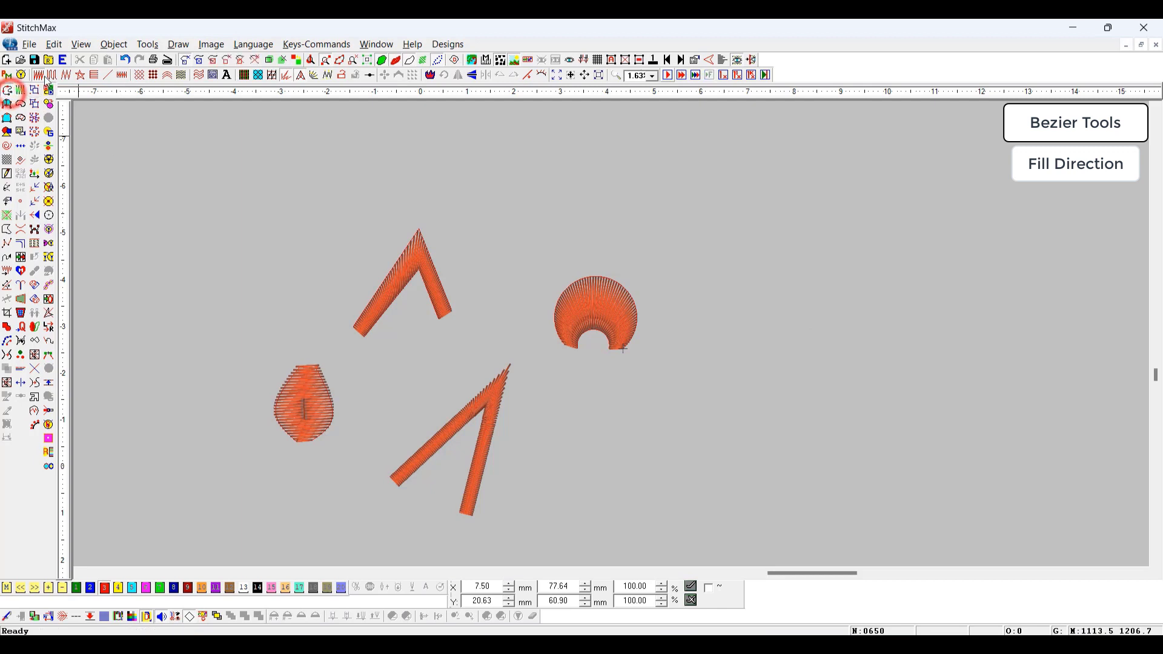
{"action": "left_click", "coordinate": [7, 90]}
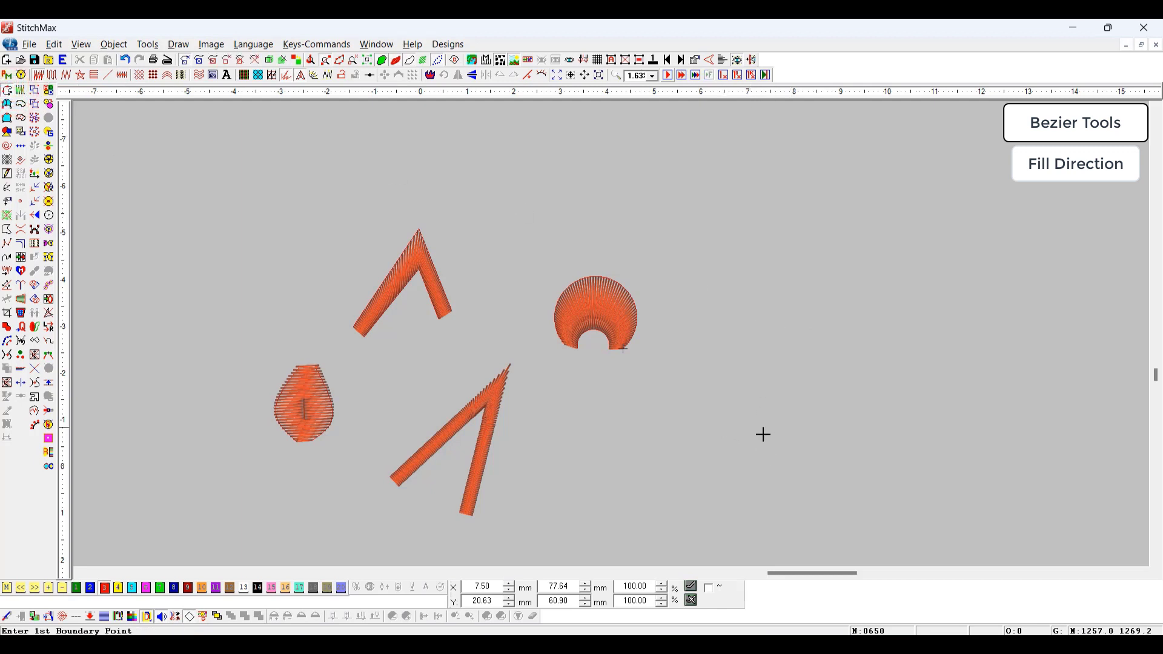
{"action": "left_click", "coordinate": [802, 470]}
{"action": "left_click", "coordinate": [775, 406]}
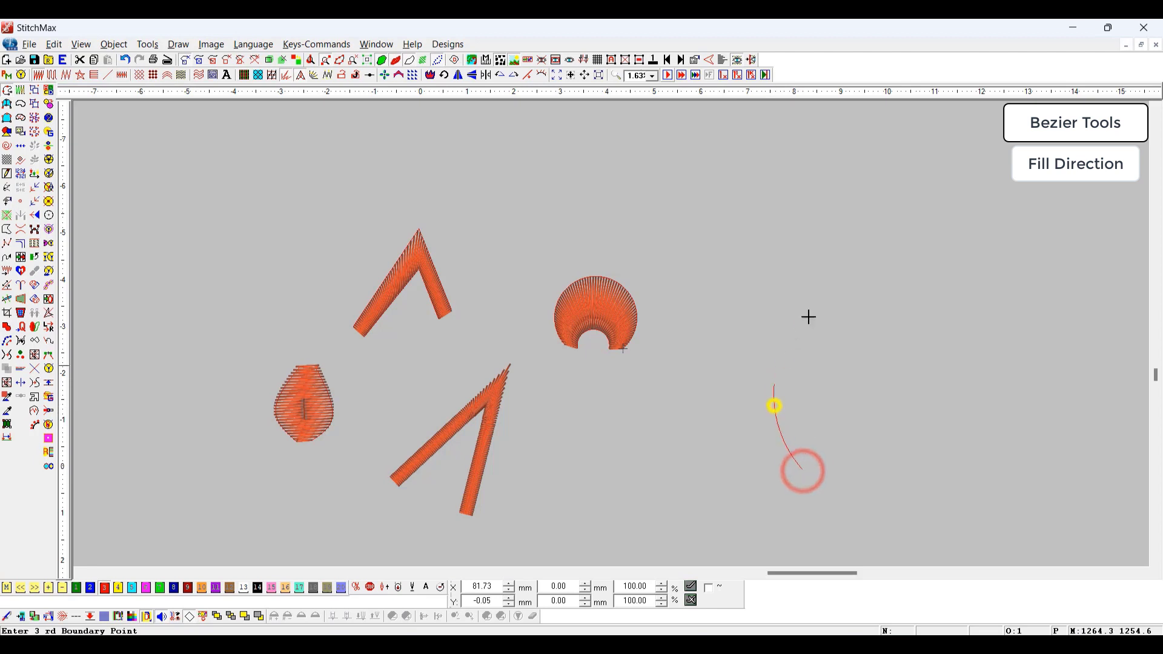
{"action": "right_click", "coordinate": [854, 291]}
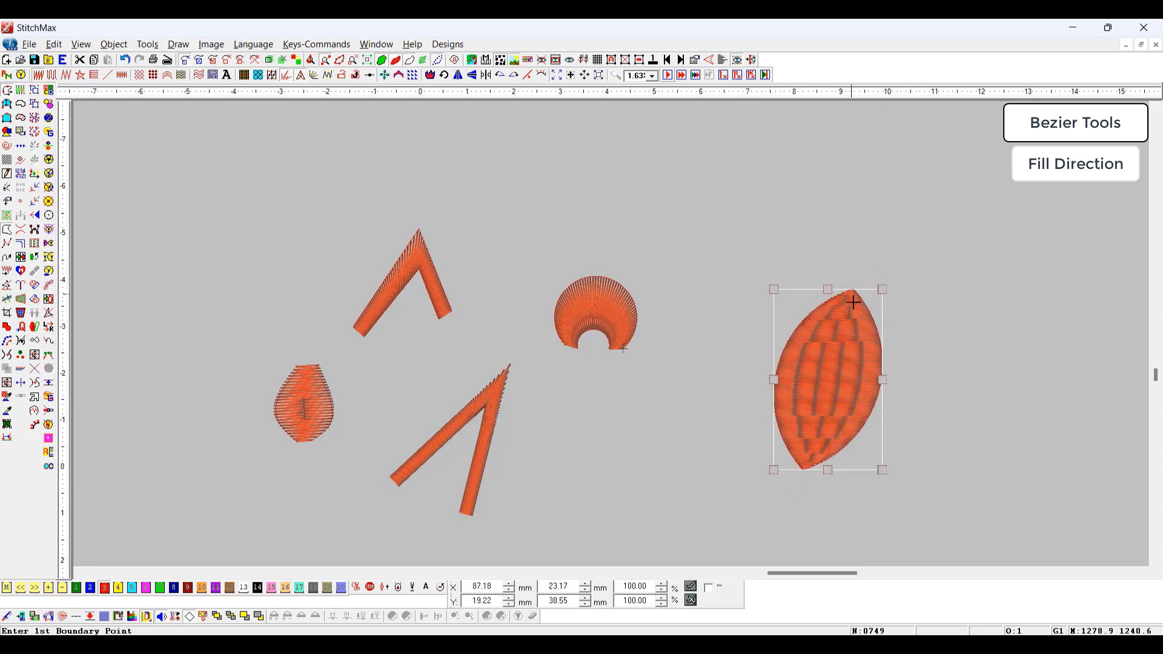
Switch to the plain stitch view and scale the leaf down to about 5 by 8 mm
{"action": "key", "text": "t"}
{"action": "key", "text": "z"}
{"action": "left_click_drag", "start_coordinate": [845, 278], "coordinate": [630, 494]}
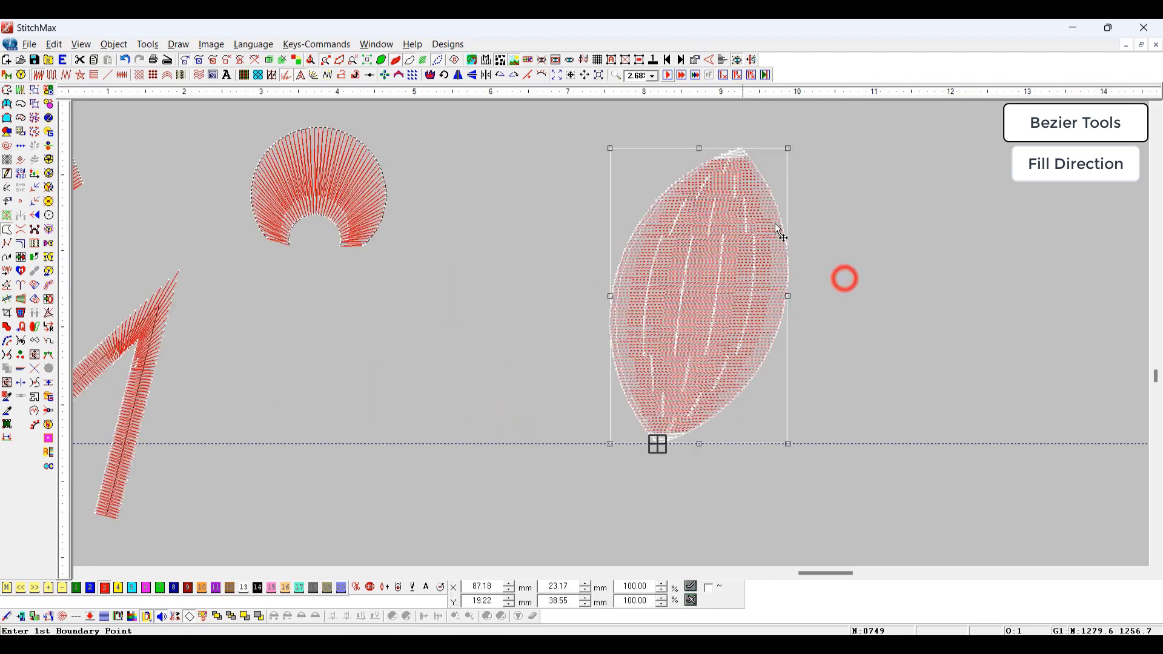
{"action": "left_click_drag", "start_coordinate": [789, 150], "coordinate": [686, 319]}
{"action": "key", "text": "z"}
{"action": "left_click_drag", "start_coordinate": [727, 280], "coordinate": [592, 467]}
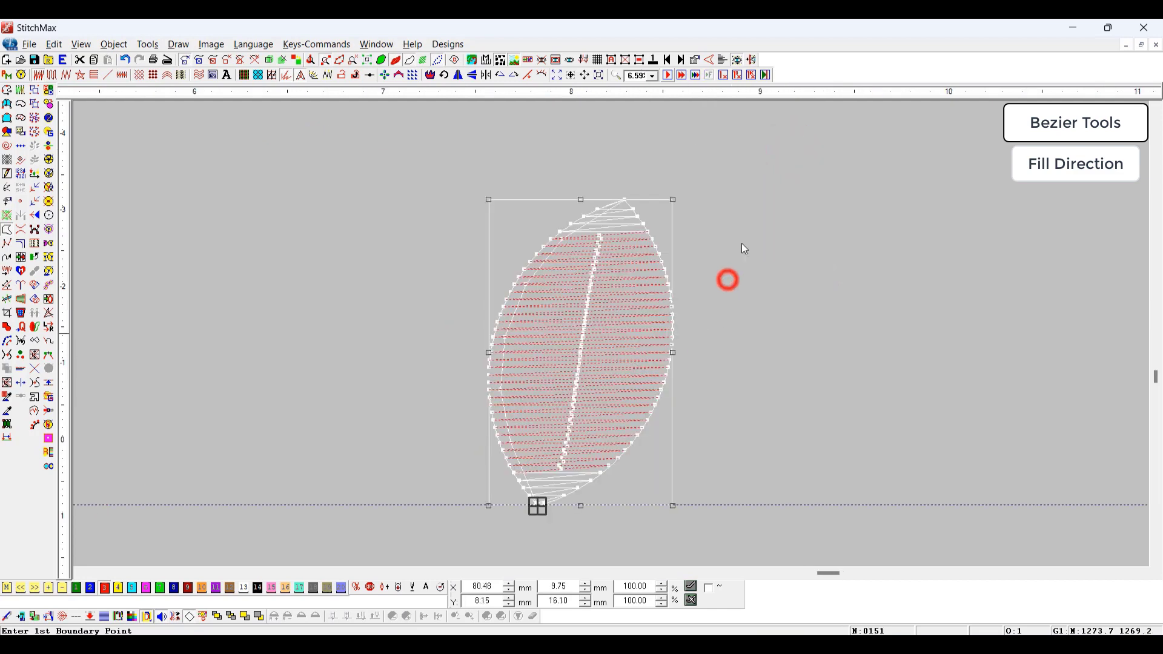
{"action": "mouse_move", "coordinate": [674, 199]}
{"action": "left_mouse_down"}
{"action": "mouse_move", "coordinate": [590, 354]}
{"action": "mouse_move", "coordinate": [580, 425]}
{"action": "left_mouse_up"}
{"action": "key", "text": "z"}
{"action": "left_click_drag", "start_coordinate": [446, 320], "coordinate": [484, 438]}
{"action": "scroll", "coordinate": [984, 366], "scroll_direction": "down", "scroll_amount": 2}
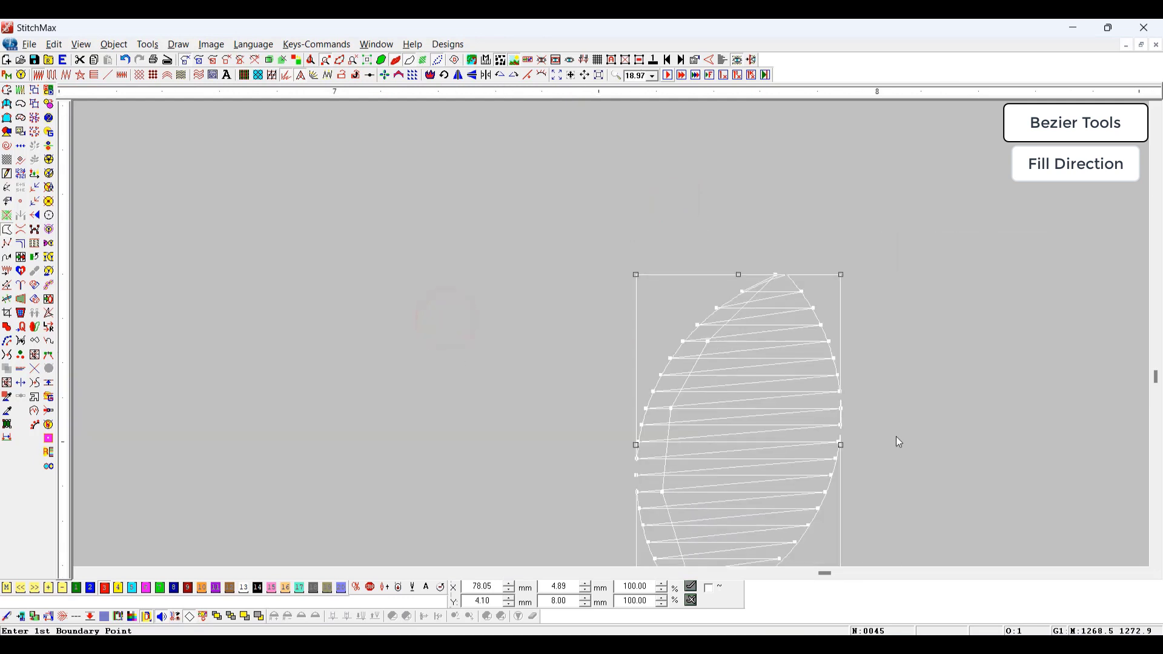
{"action": "left_click", "coordinate": [1035, 421]}
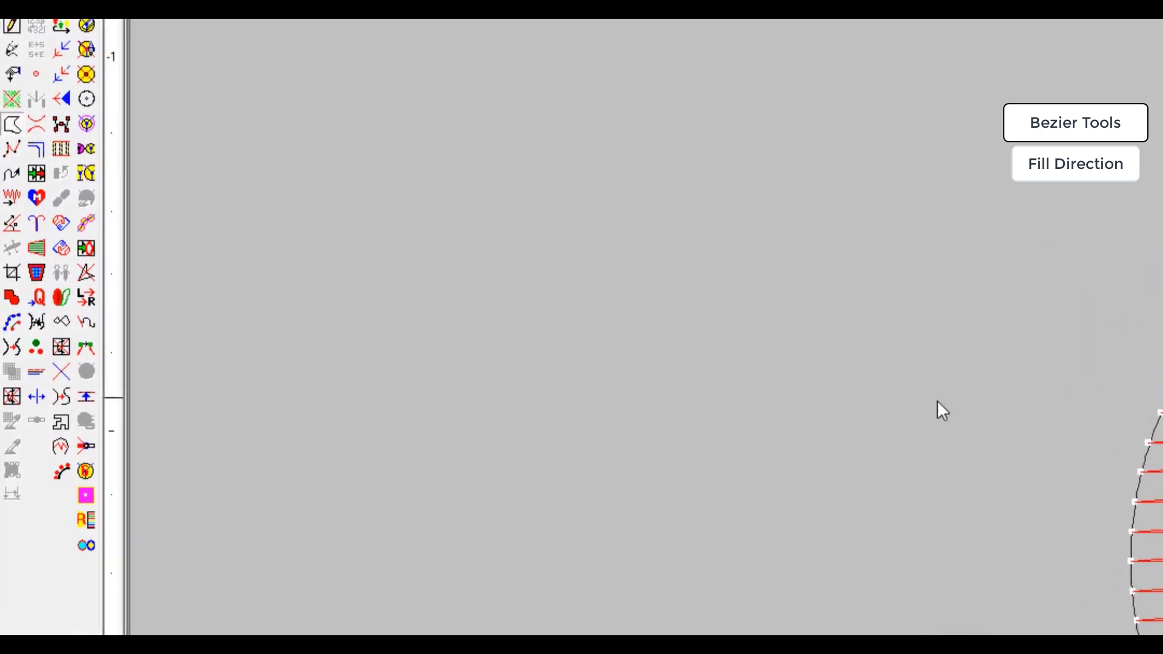
Rotate the leaf's fill direction line to about 22 degrees with the fill direction tool
{"action": "left_click", "coordinate": [18, 212]}
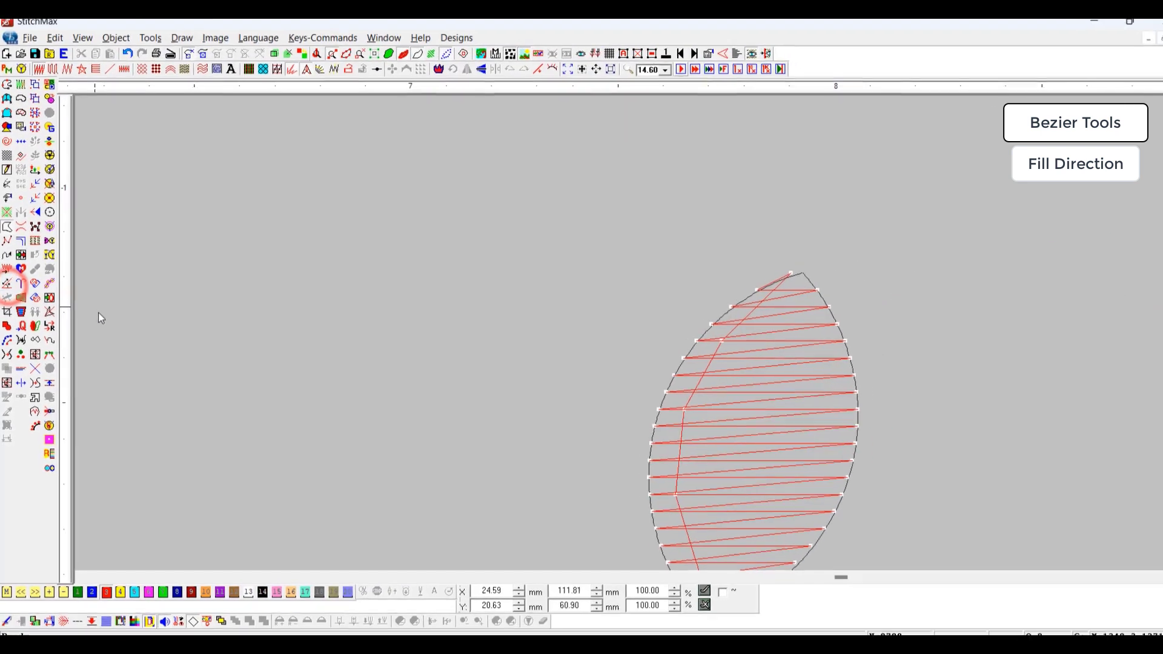
{"action": "left_click", "coordinate": [776, 368]}
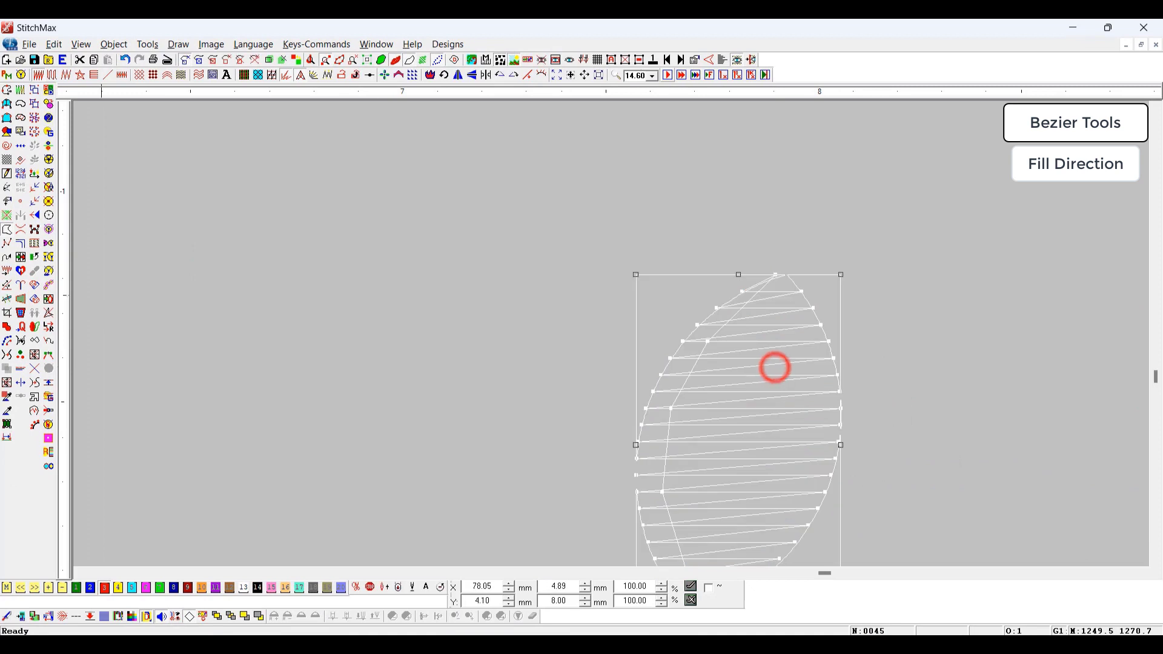
{"action": "left_click", "coordinate": [7, 286]}
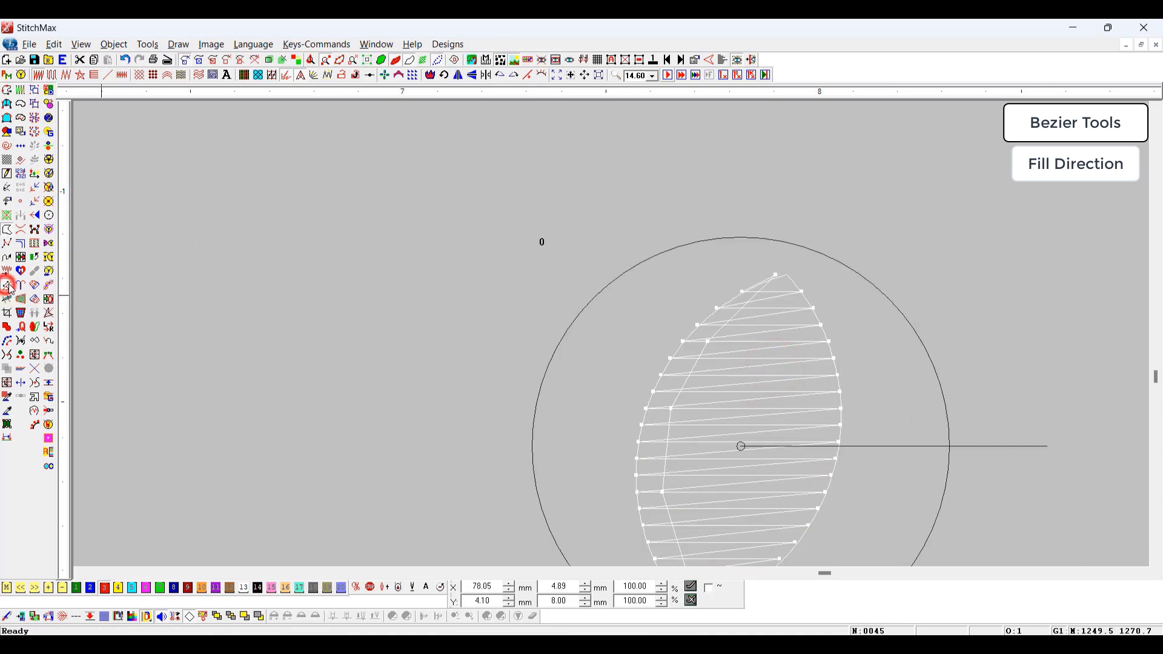
{"action": "scroll", "coordinate": [570, 391], "scroll_direction": "down", "scroll_amount": 1}
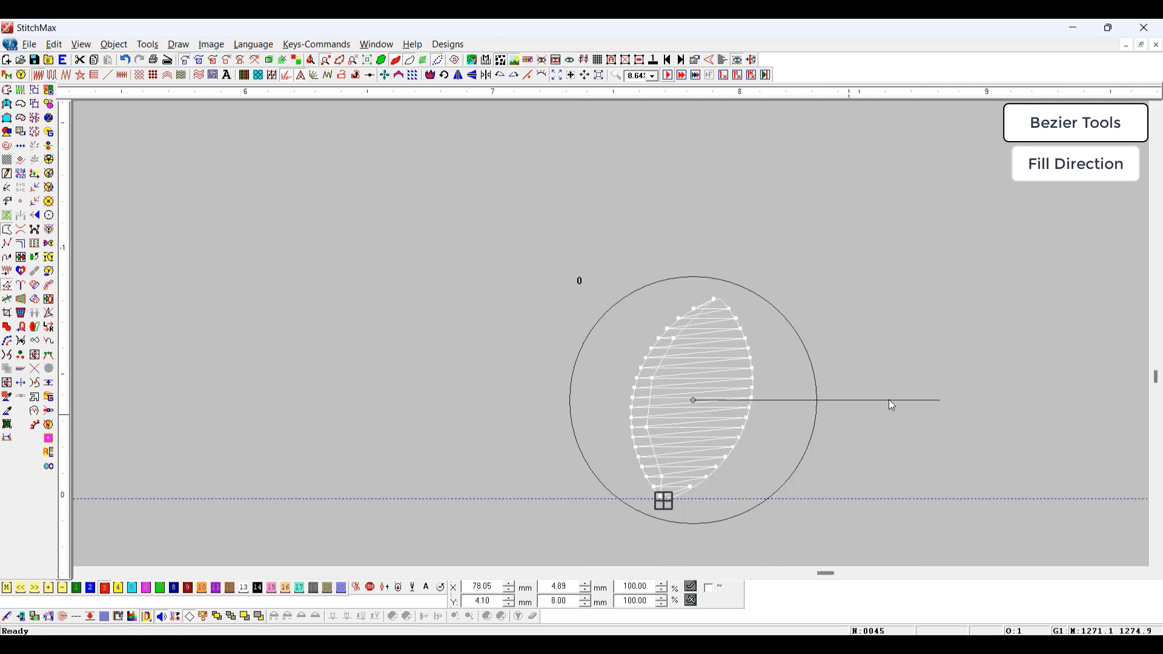
{"action": "left_click_drag", "start_coordinate": [918, 400], "coordinate": [798, 240]}
{"action": "mouse_move", "coordinate": [792, 247]}
{"action": "left_mouse_down"}
{"action": "mouse_move", "coordinate": [856, 352]}
{"action": "mouse_move", "coordinate": [854, 335]}
{"action": "left_mouse_up"}
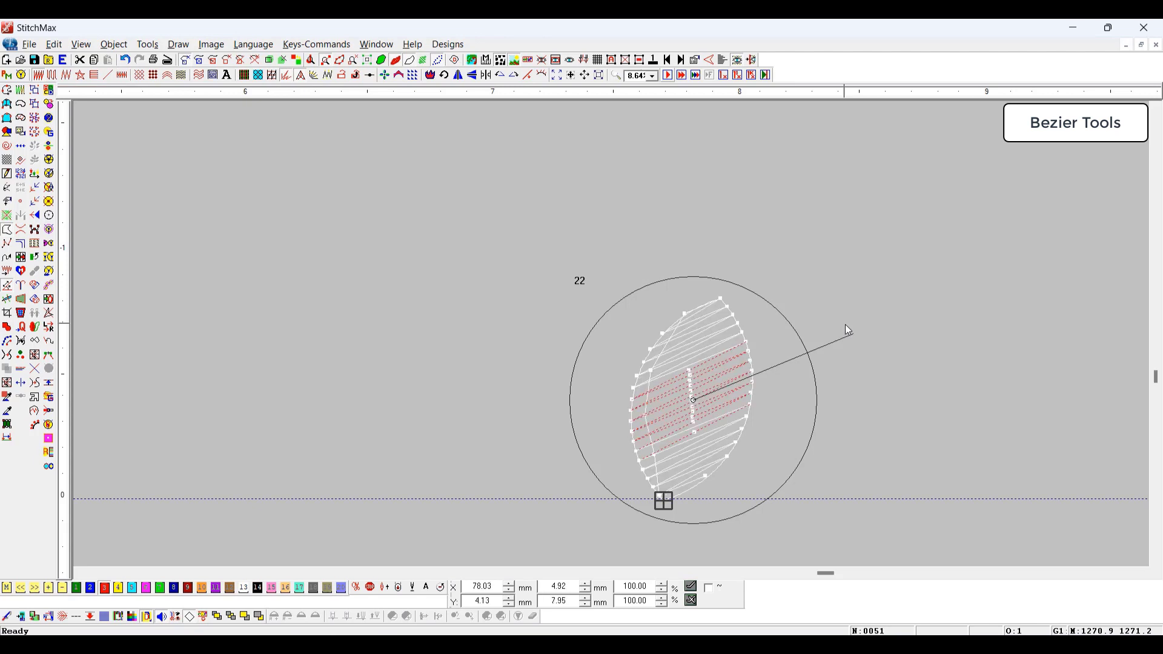
Readjust the leaf's fill direction line to about 26 degrees and leave the fill direction tool
{"action": "left_click", "coordinate": [975, 405]}
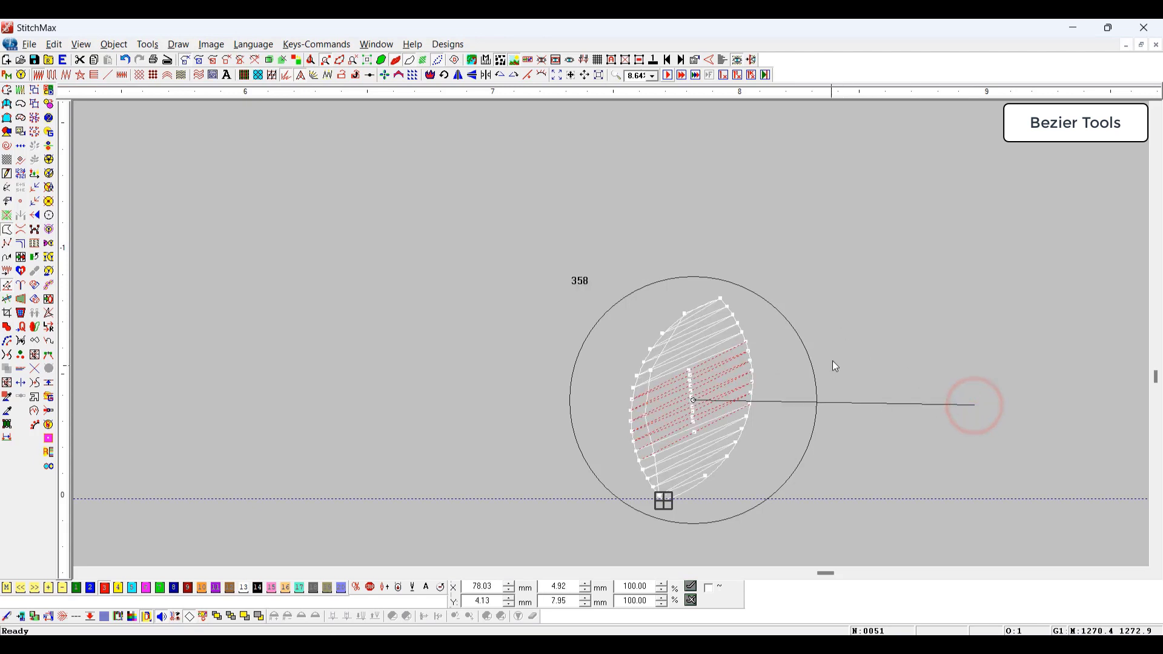
{"action": "left_click_drag", "start_coordinate": [833, 341], "coordinate": [838, 330]}
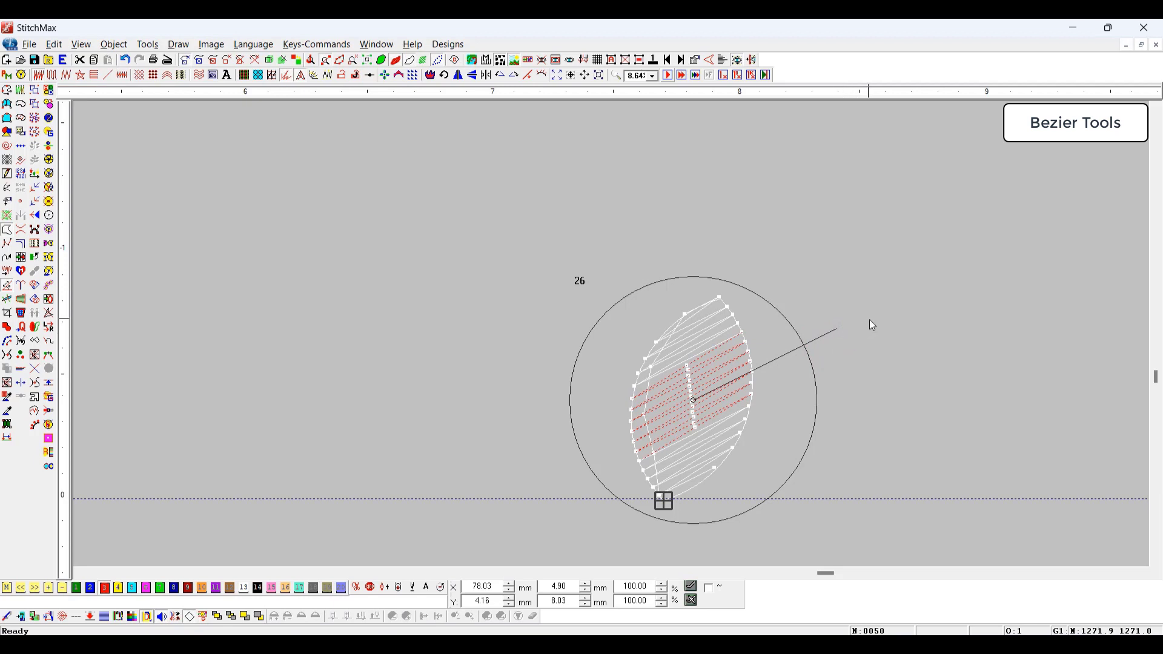
{"action": "key", "text": "Escape"}
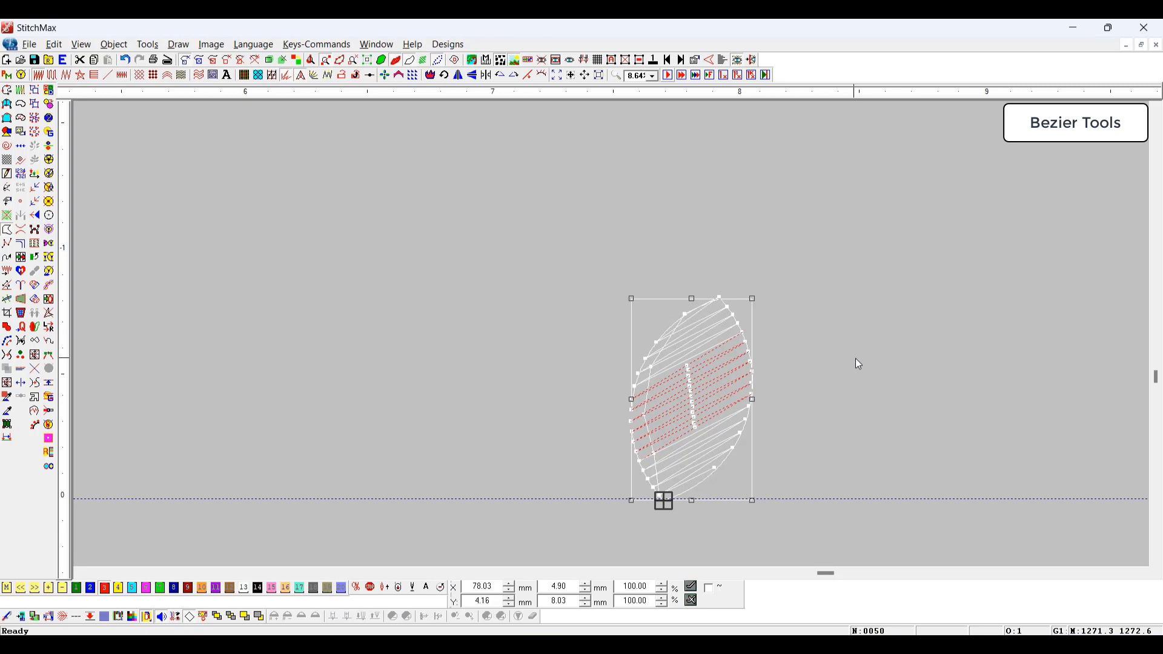
Set the leaf's fill rotation angle to exactly 45 degrees
{"action": "key", "text": "shift+r"}
{"action": "key", "text": "shift+r"}
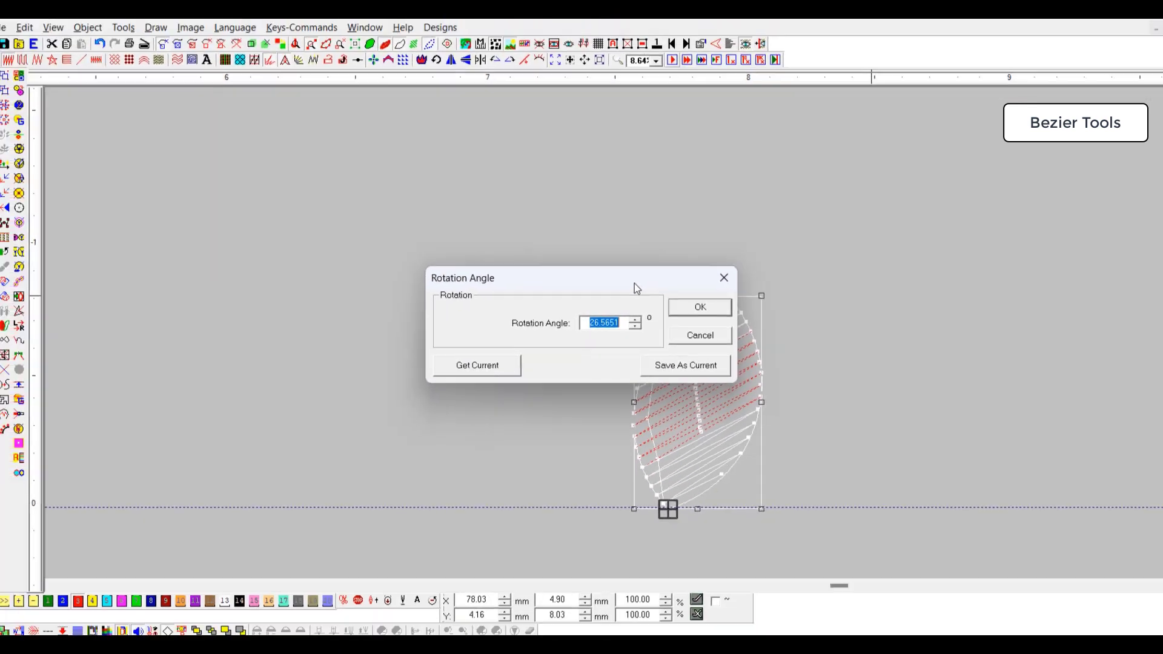
{"action": "left_click_drag", "start_coordinate": [680, 227], "coordinate": [404, 128]}
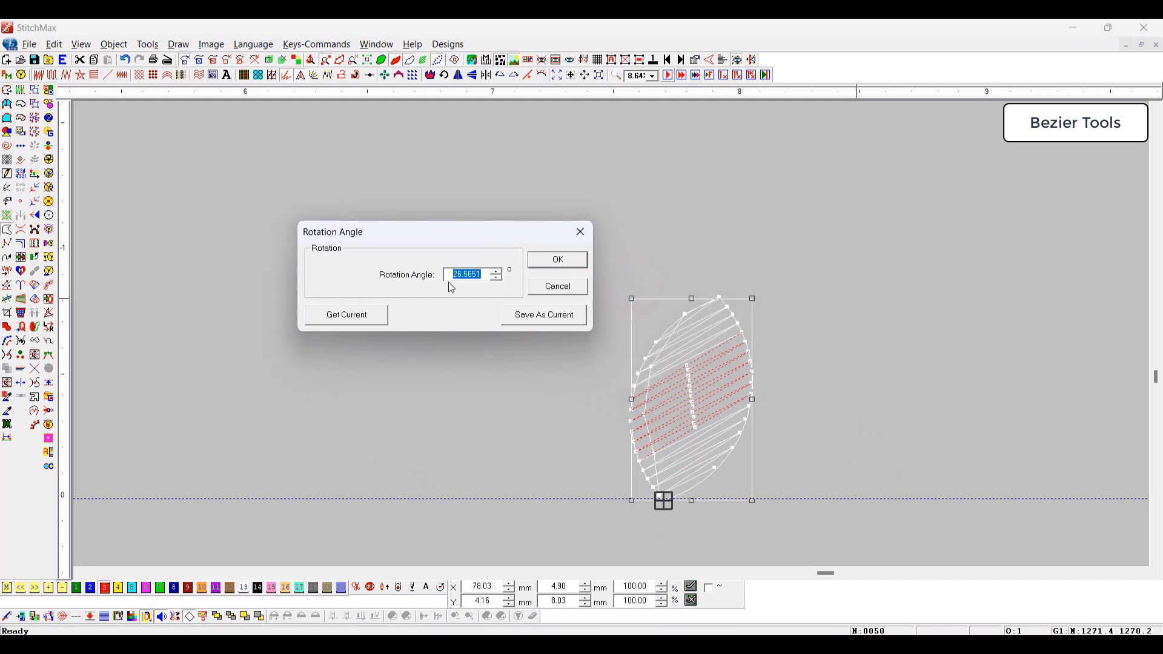
{"action": "type", "text": "45"}
{"action": "left_click", "coordinate": [568, 263]}
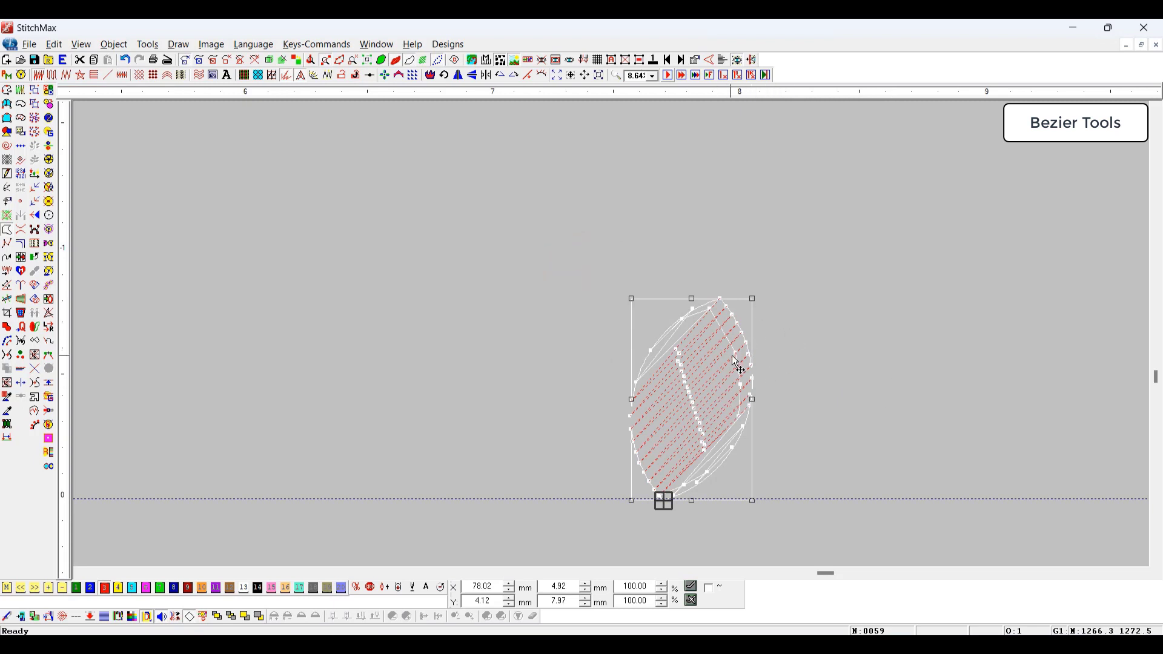
Set the leaf's fill rotation angle to 90 degrees
{"action": "key", "text": "r"}
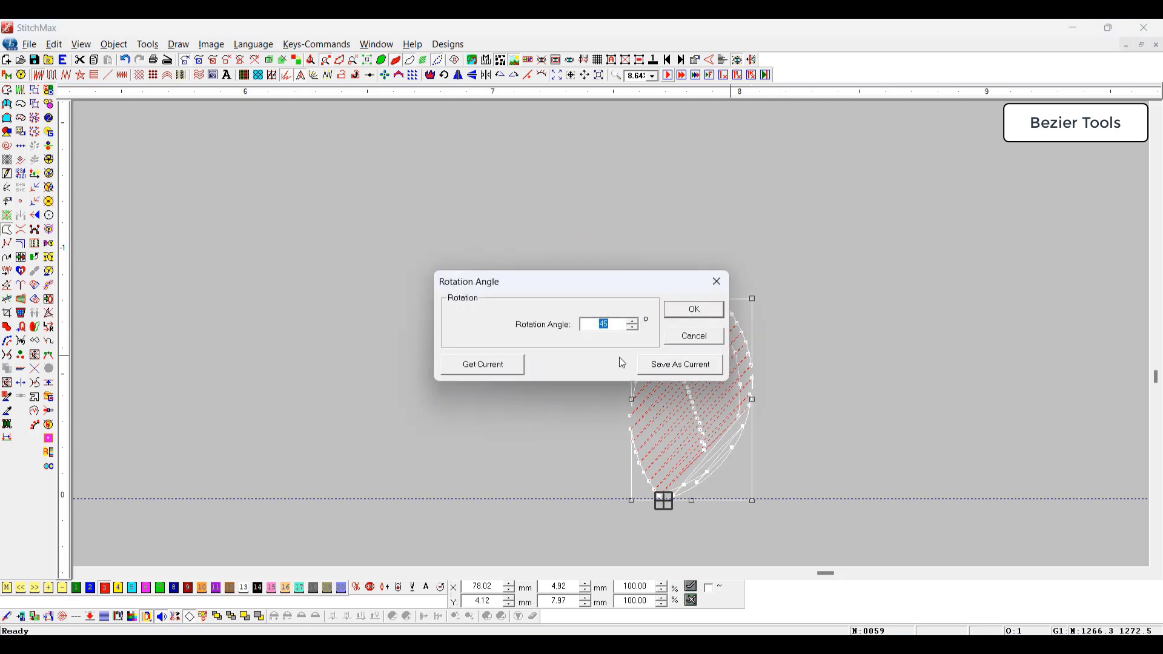
{"action": "type", "text": "90"}
{"action": "key", "text": "Return"}
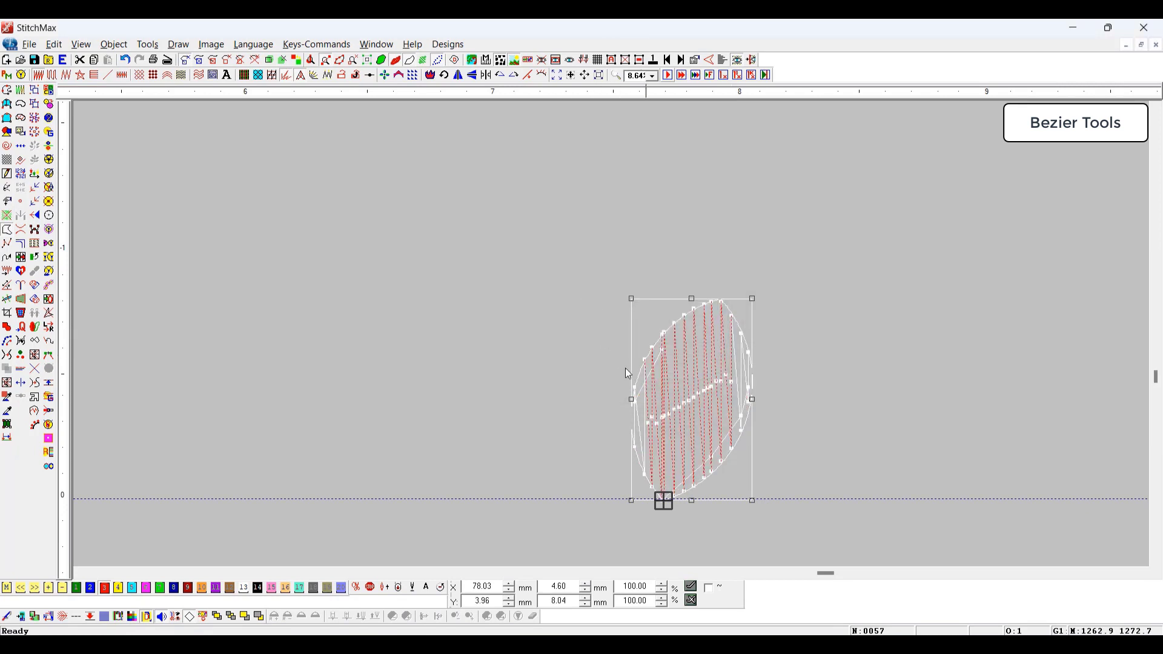
Set the leaf's fill rotation angle to 0 degrees
{"action": "key", "text": "r"}
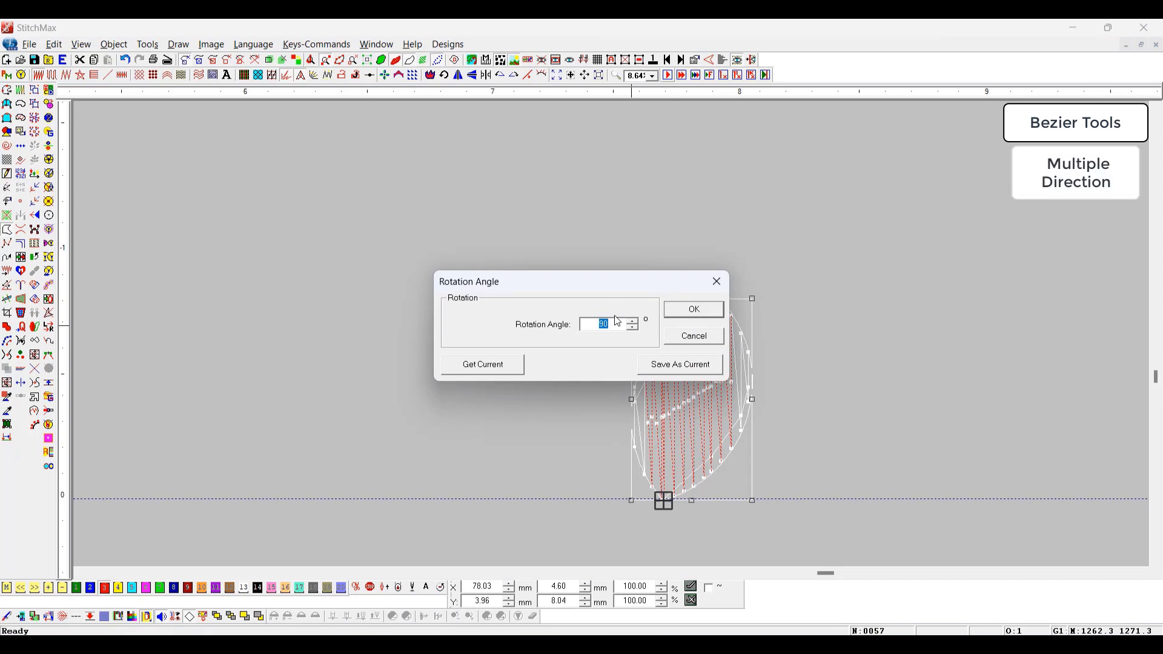
{"action": "type", "text": "0"}
{"action": "key", "text": "Return"}
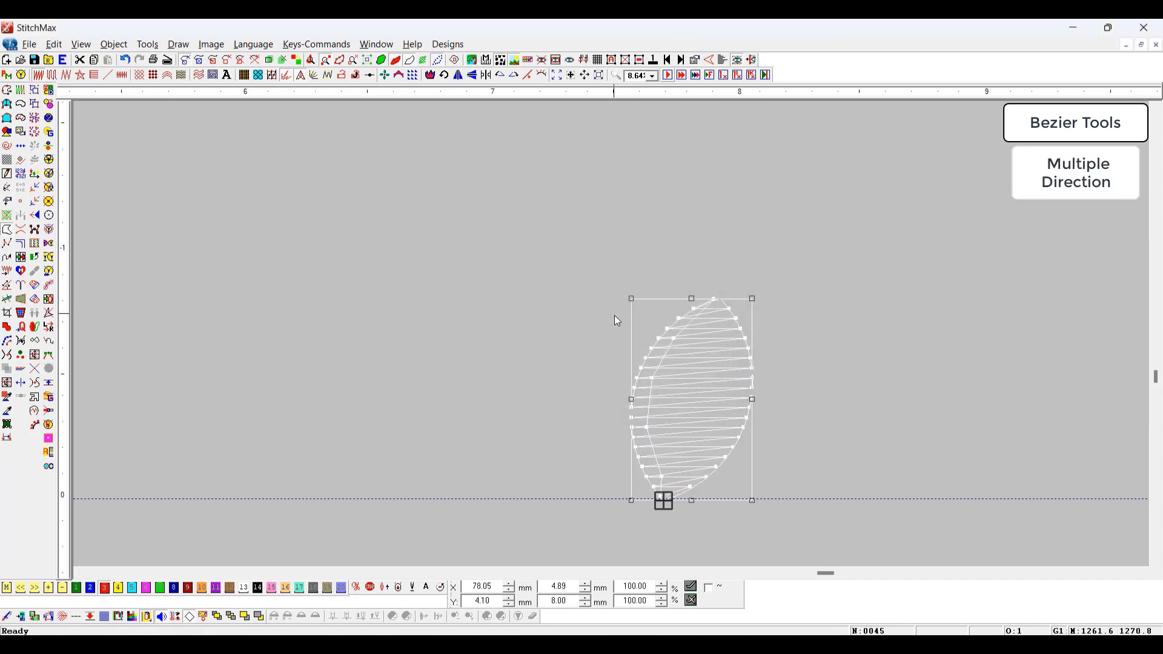
Start Multiple Directions on the leaf and add a nearly horizontal direction line across its lower part
{"action": "scroll", "coordinate": [617, 321], "scroll_direction": "down", "scroll_amount": 10}
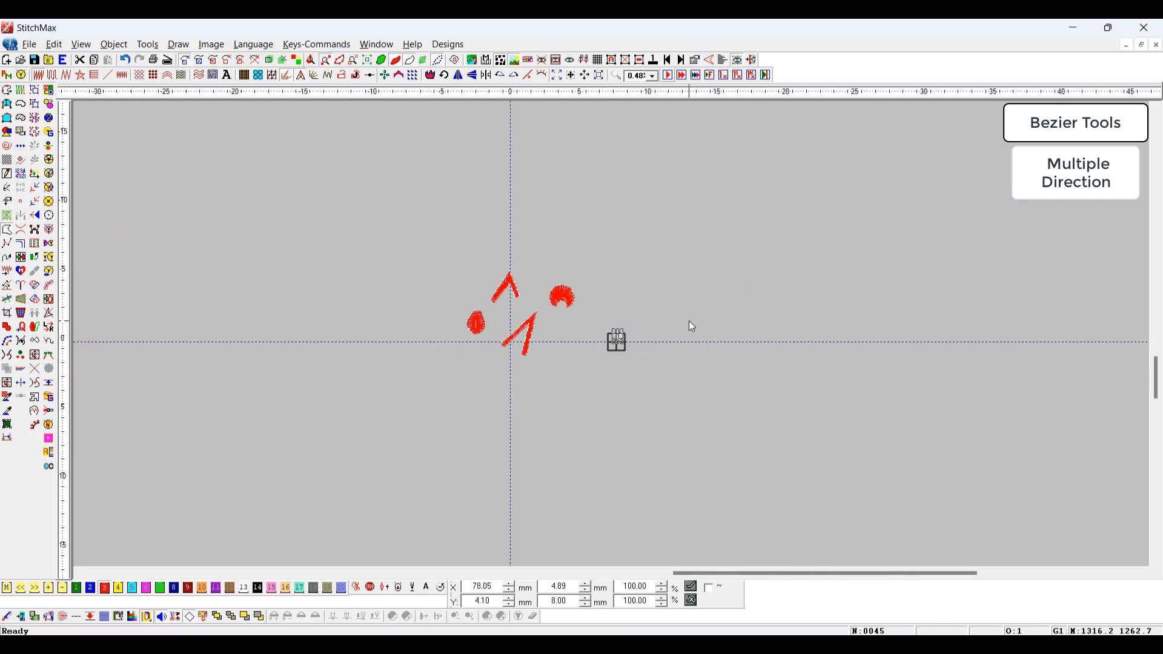
{"action": "key", "text": "z"}
{"action": "left_click_drag", "start_coordinate": [684, 236], "coordinate": [373, 449]}
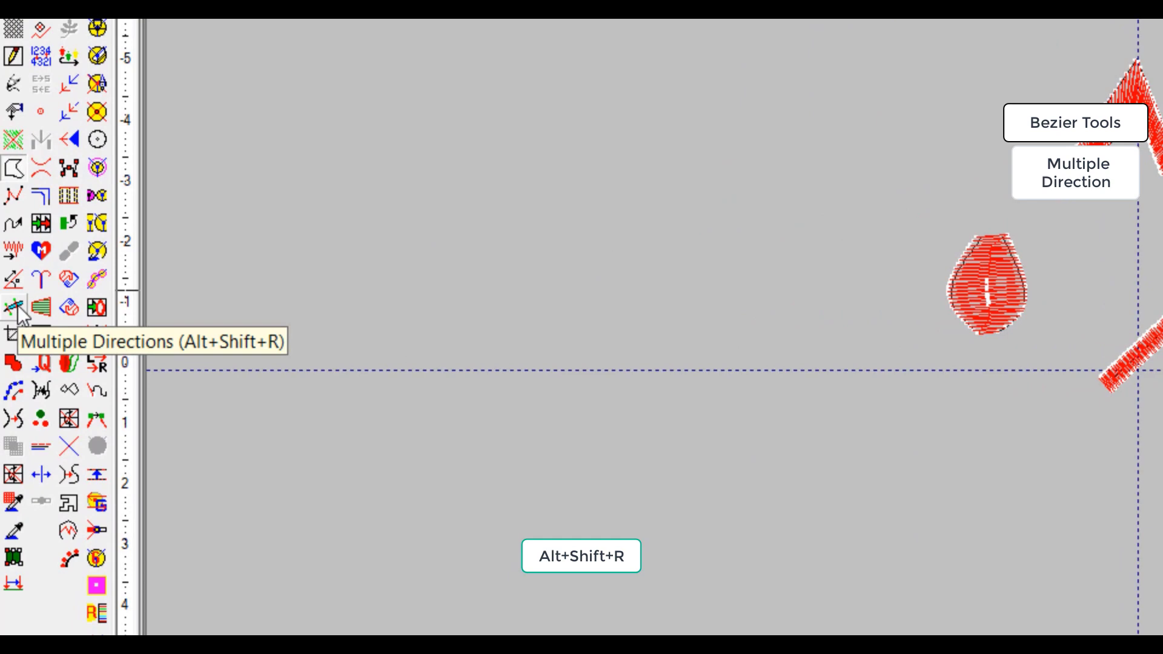
{"action": "key", "text": "z"}
{"action": "left_click_drag", "start_coordinate": [806, 285], "coordinate": [718, 407]}
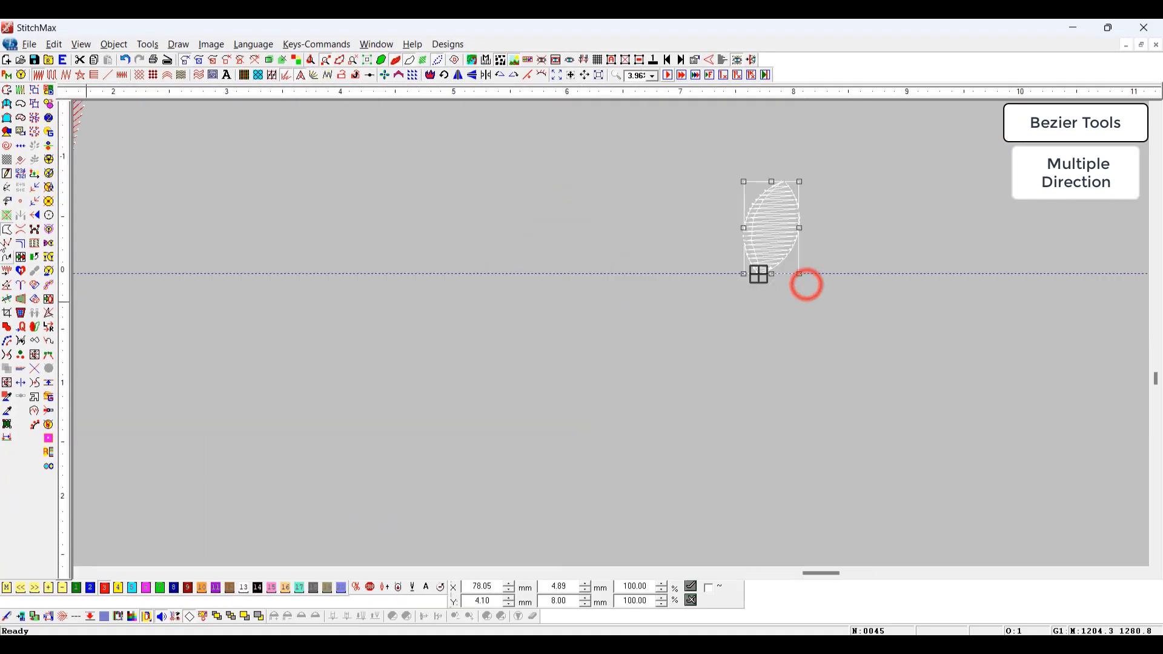
{"action": "left_click", "coordinate": [7, 299]}
{"action": "key", "text": "z"}
{"action": "left_click_drag", "start_coordinate": [709, 206], "coordinate": [833, 327]}
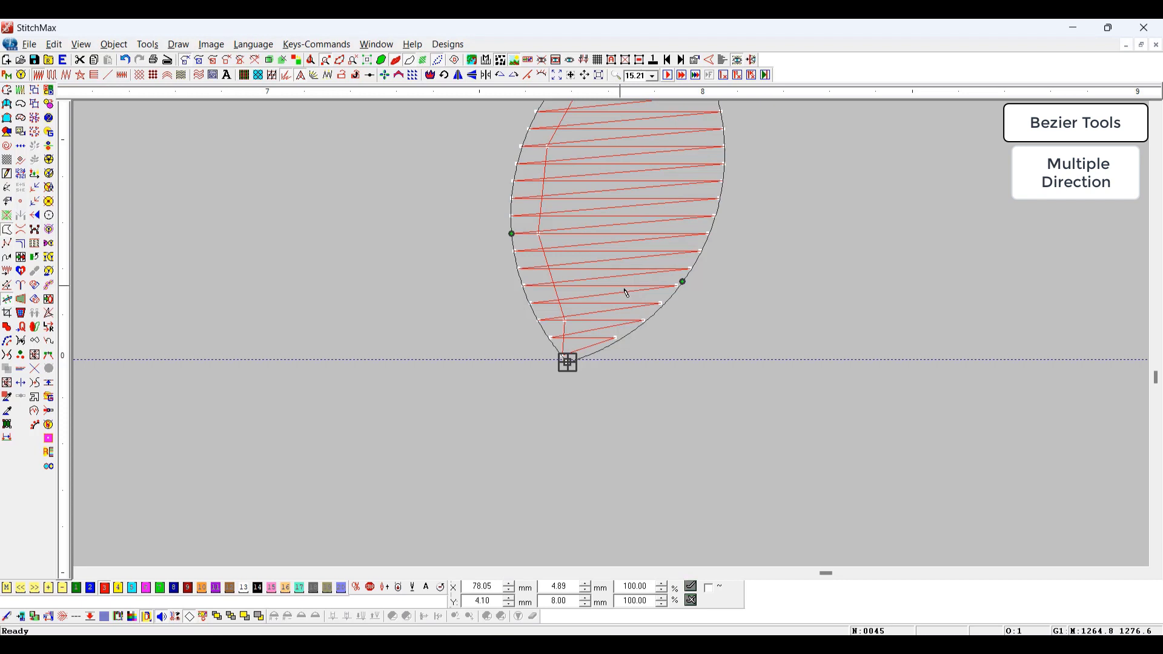
{"action": "left_click", "coordinate": [506, 313]}
{"action": "left_click", "coordinate": [713, 317]}
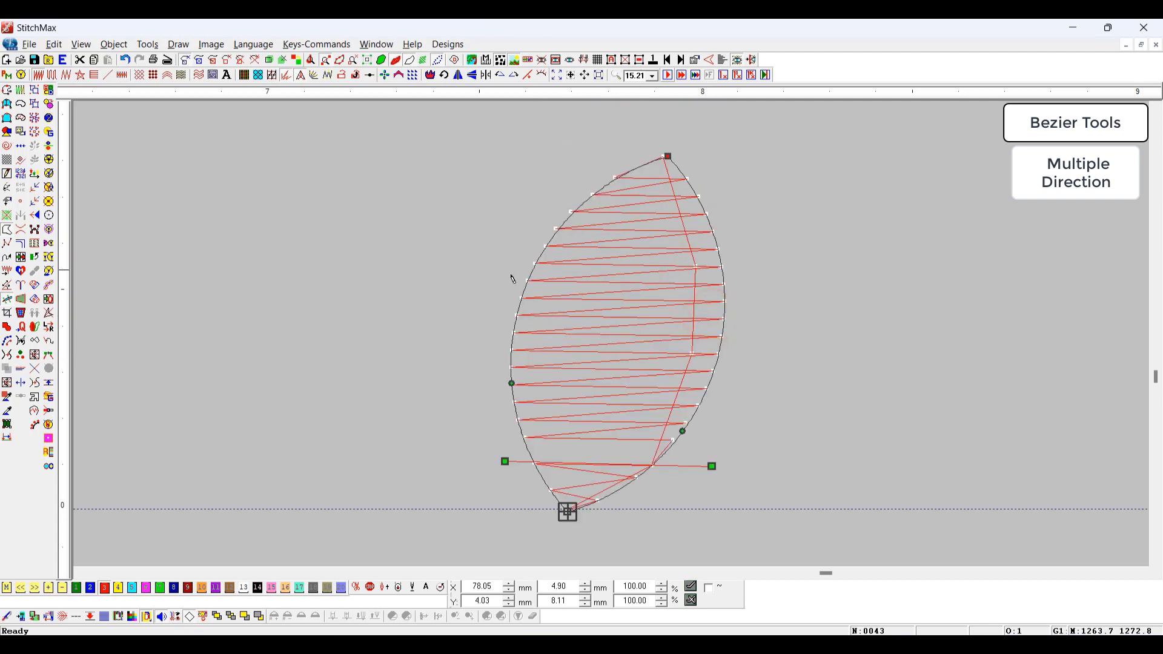
Add four slightly tilted direction lines across the leaf's upper, middle and lower parts and leave the Multiple Directions tool
{"action": "left_click", "coordinate": [477, 279]}
{"action": "left_click", "coordinate": [803, 248]}
{"action": "left_click", "coordinate": [478, 365]}
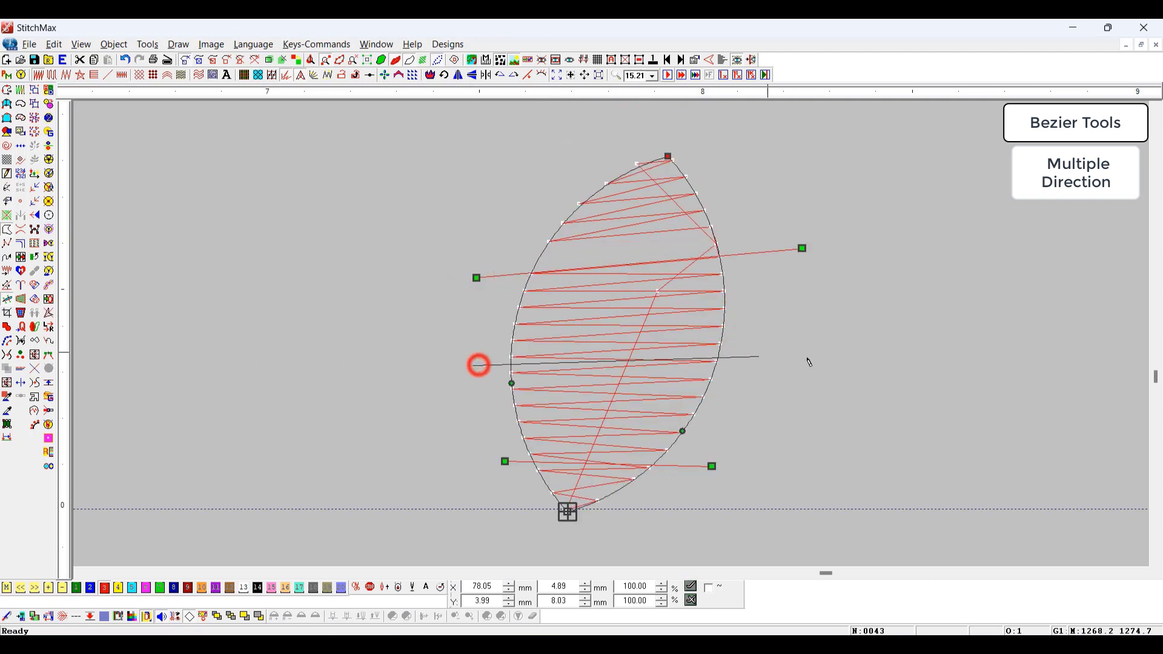
{"action": "left_click", "coordinate": [822, 353]}
{"action": "left_click", "coordinate": [509, 208]}
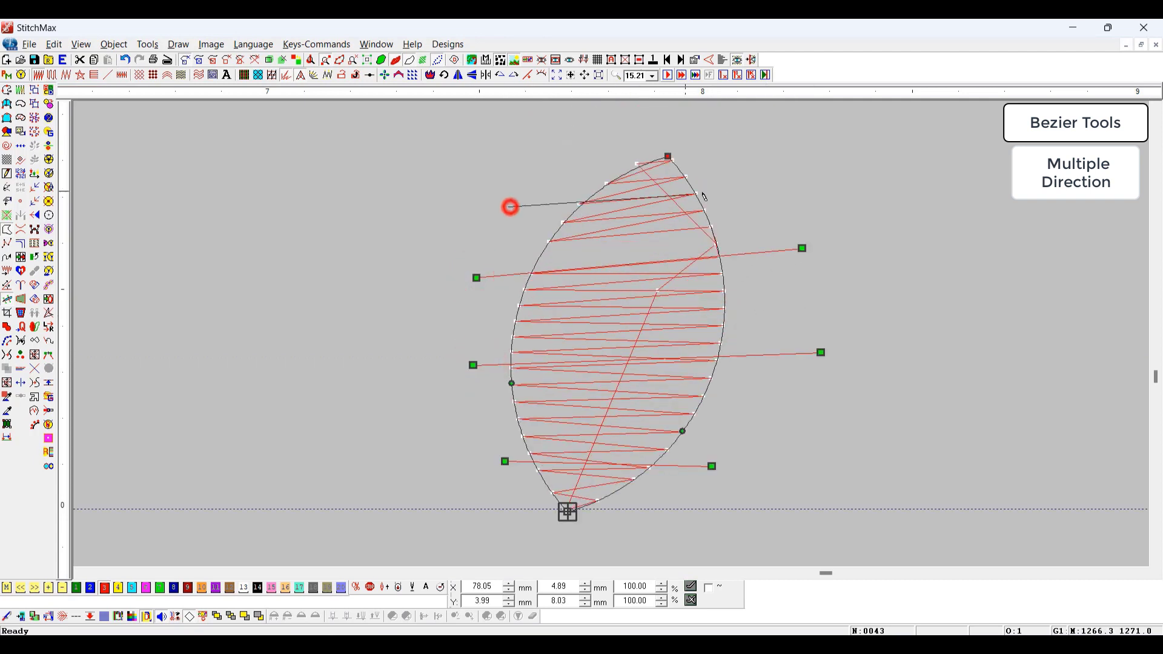
{"action": "left_click", "coordinate": [770, 177]}
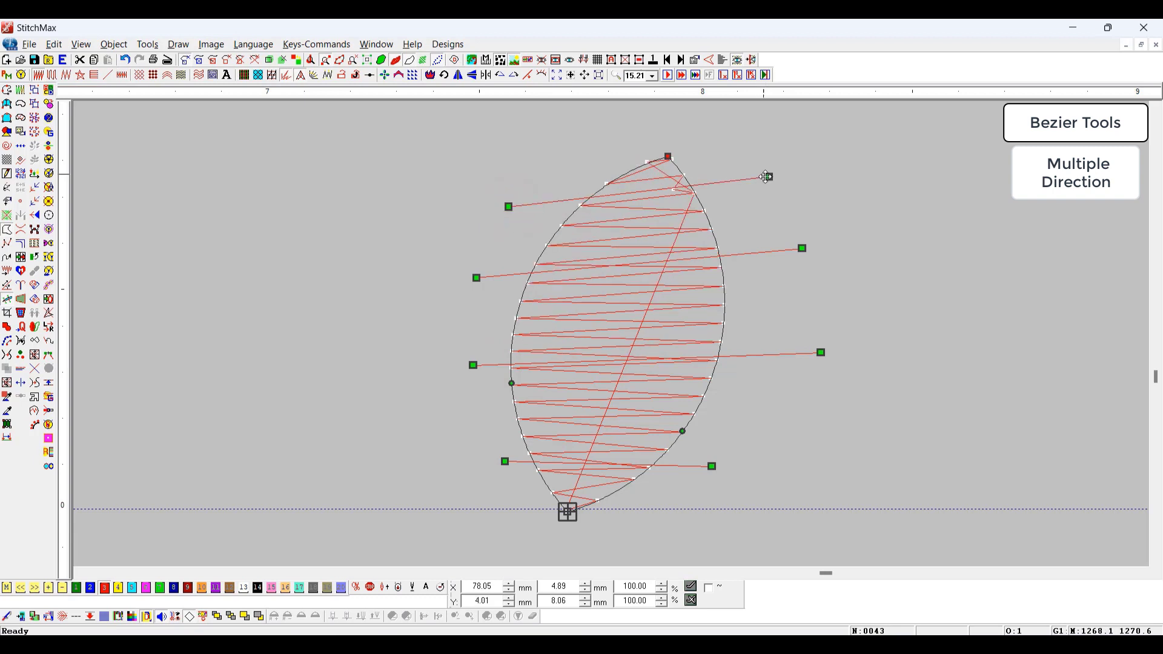
{"action": "left_click", "coordinate": [475, 420]}
{"action": "left_click", "coordinate": [808, 401]}
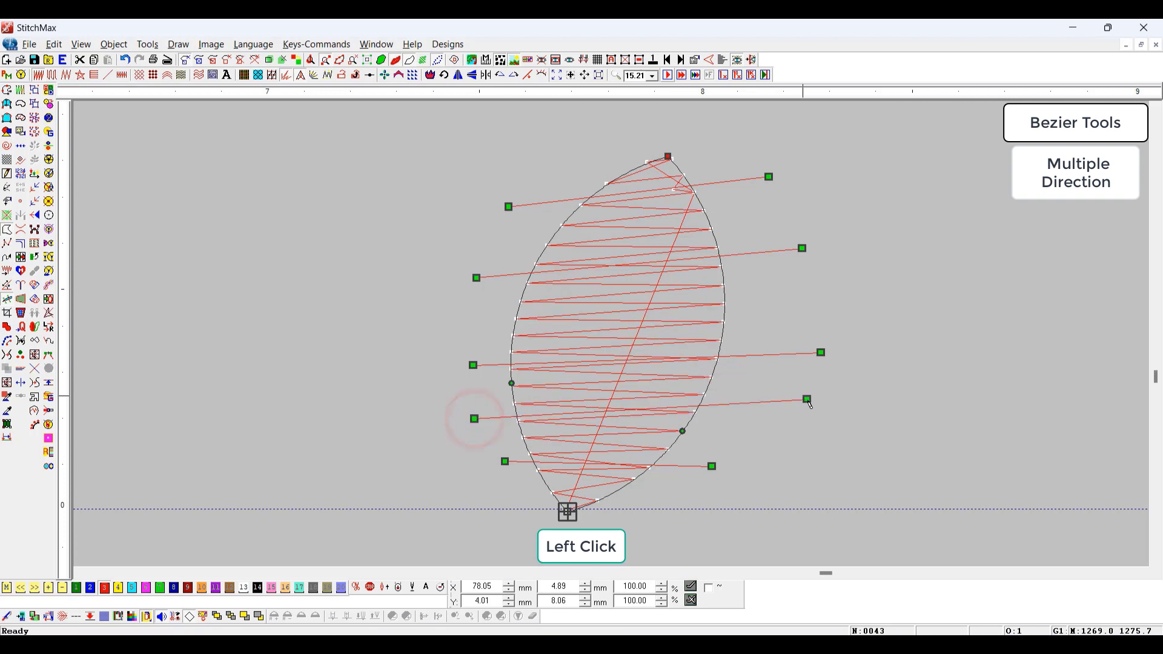
{"action": "scroll", "coordinate": [701, 402], "scroll_direction": "down", "scroll_amount": 4}
{"action": "key", "text": "Escape"}
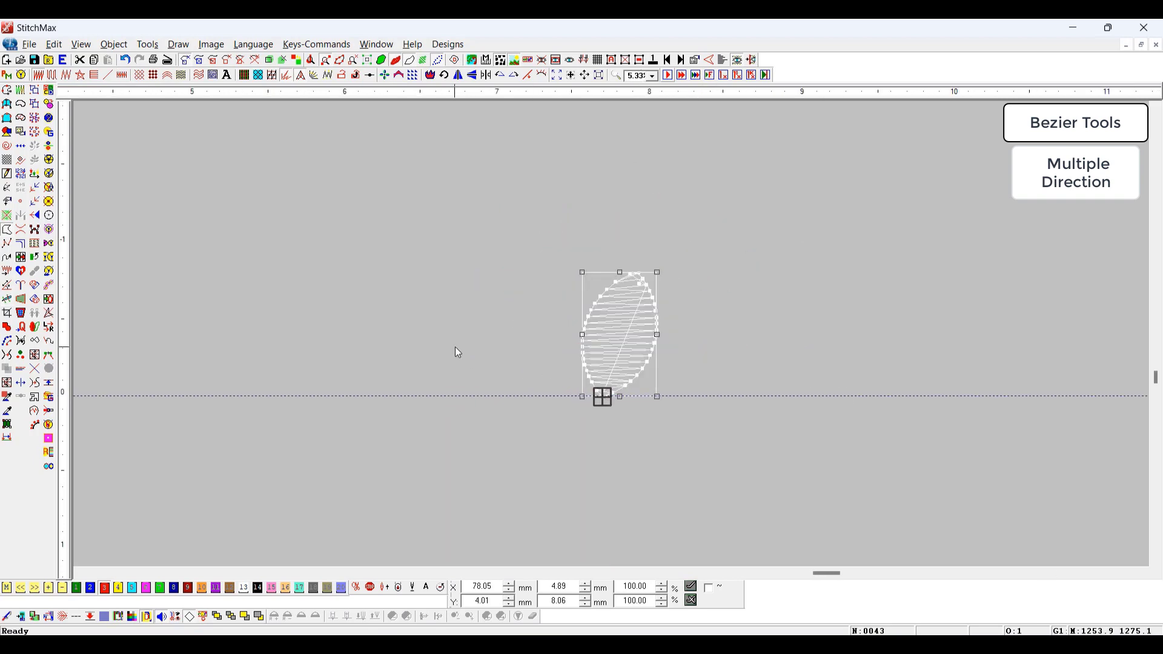
Use Multiple Directions on the upper inverted-V shape to add a direction line across the lower end of its left leg
{"action": "scroll", "coordinate": [518, 300], "scroll_direction": "up", "scroll_amount": 3}
{"action": "scroll", "coordinate": [453, 343], "scroll_direction": "down", "scroll_amount": 3}
{"action": "left_click_drag", "start_coordinate": [496, 173], "coordinate": [73, 524]}
{"action": "scroll", "coordinate": [374, 239], "scroll_direction": "down", "scroll_amount": 2}
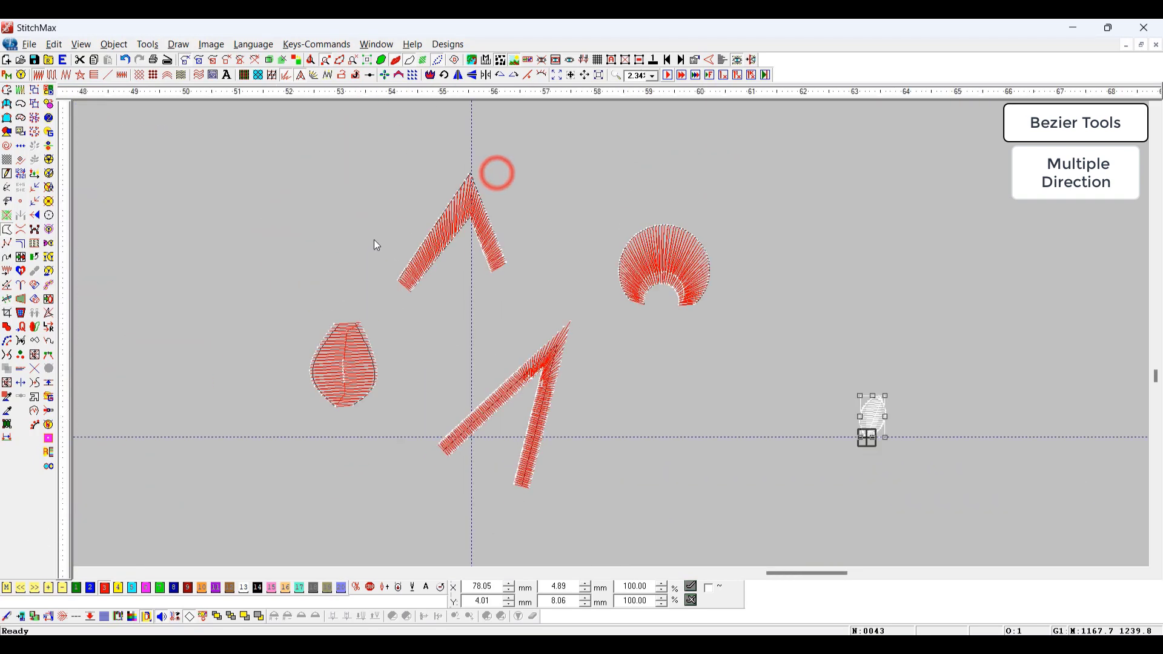
{"action": "scroll", "coordinate": [373, 239], "scroll_direction": "down", "scroll_amount": 1}
{"action": "left_click_drag", "start_coordinate": [475, 192], "coordinate": [544, 343]}
{"action": "scroll", "coordinate": [471, 343], "scroll_direction": "down", "scroll_amount": 2}
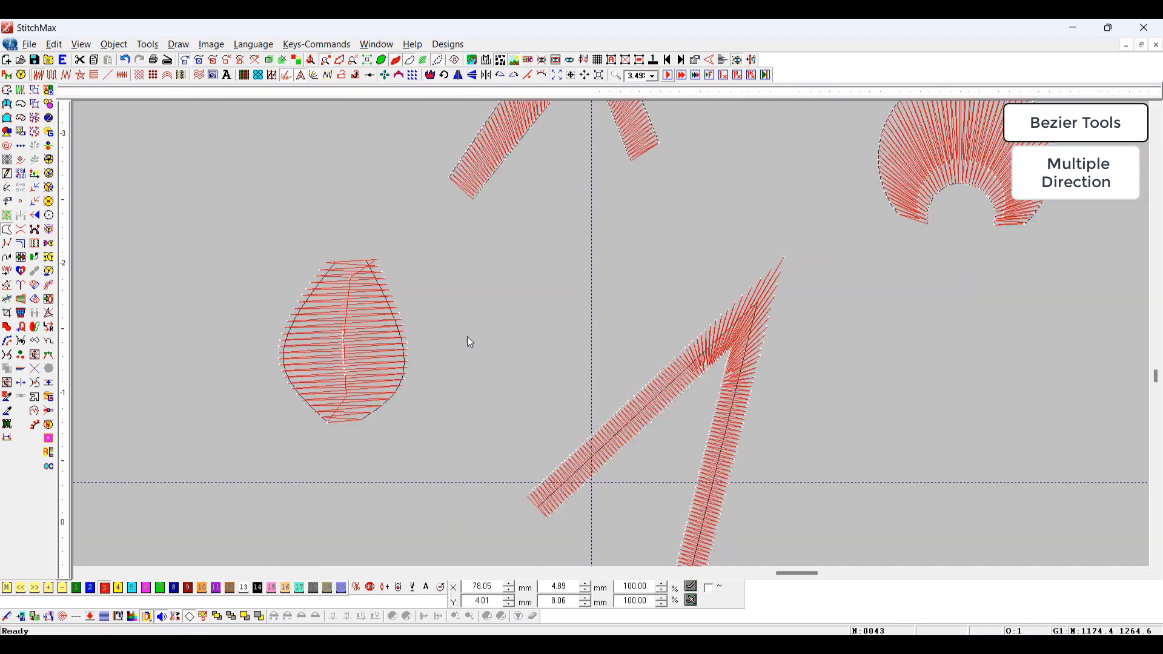
{"action": "scroll", "coordinate": [467, 337], "scroll_direction": "down", "scroll_amount": 1}
{"action": "left_click", "coordinate": [535, 177]}
{"action": "left_click_drag", "start_coordinate": [459, 137], "coordinate": [745, 338]}
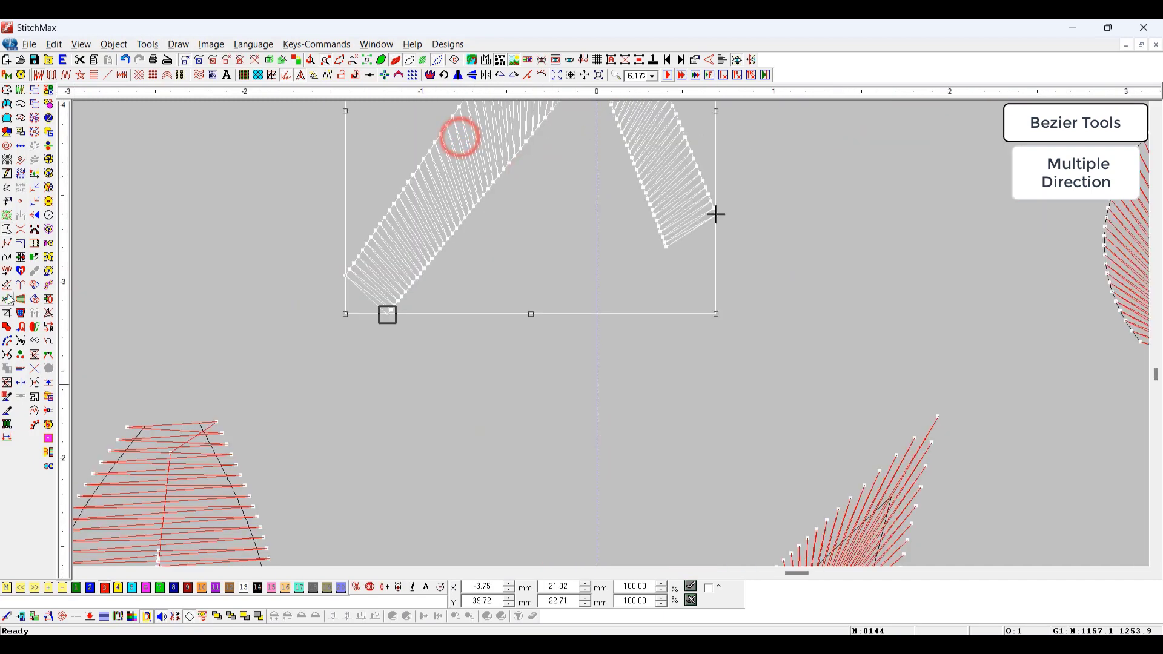
{"action": "left_click", "coordinate": [8, 299]}
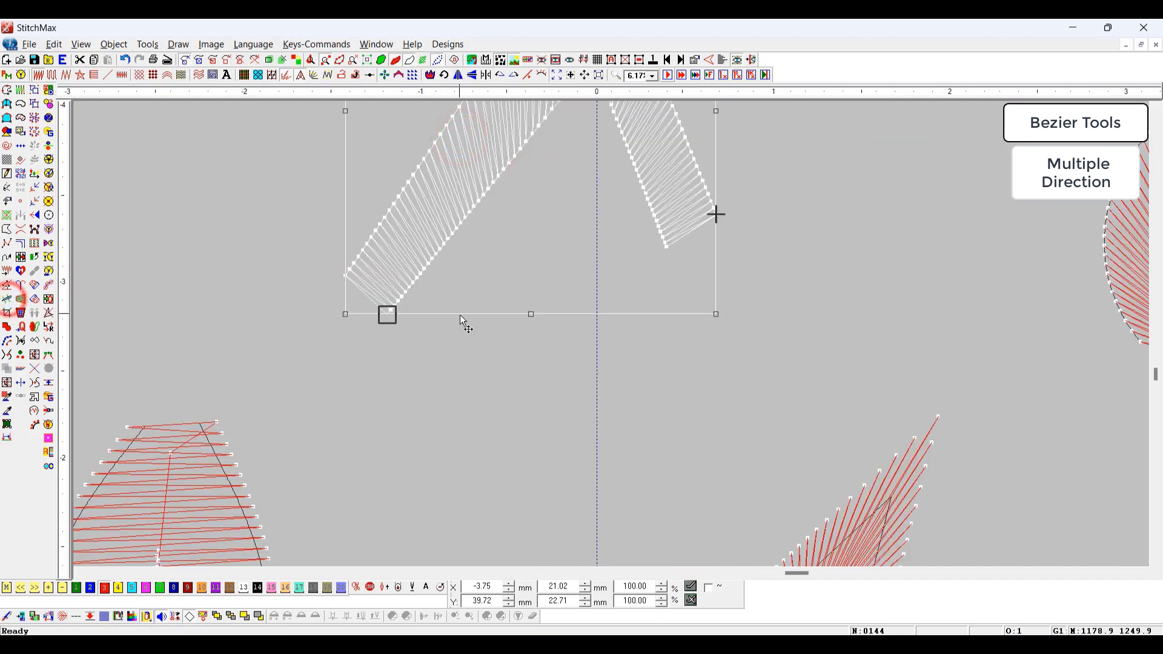
{"action": "left_click_drag", "start_coordinate": [460, 316], "coordinate": [458, 312]}
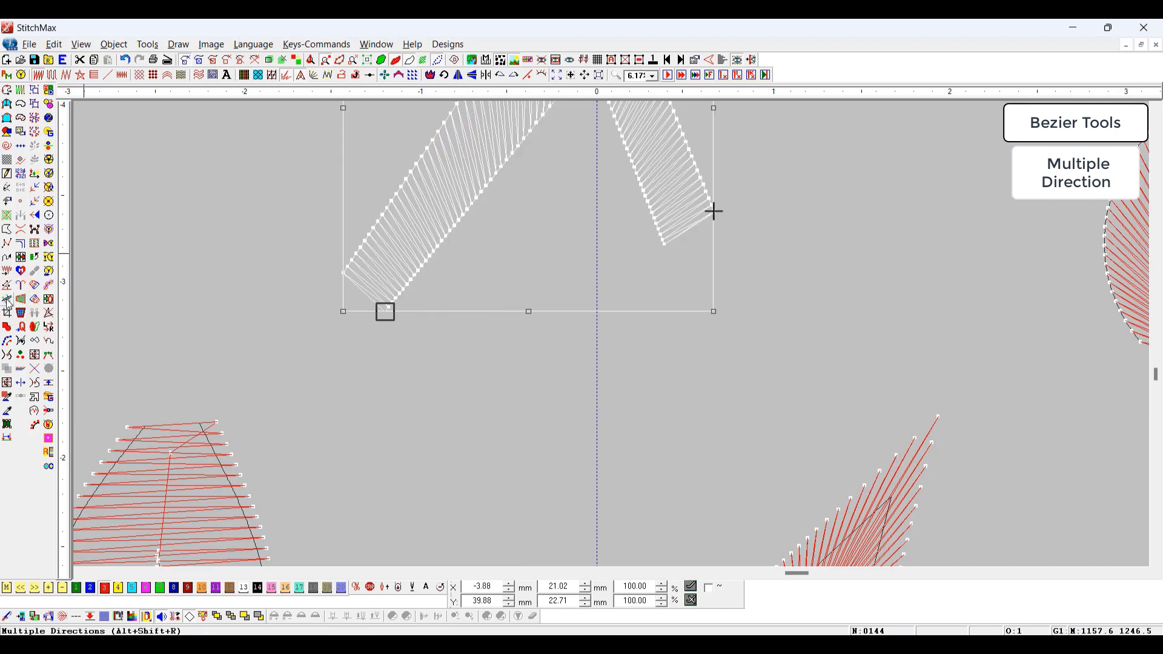
{"action": "left_click", "coordinate": [8, 299]}
{"action": "left_click", "coordinate": [433, 306]}
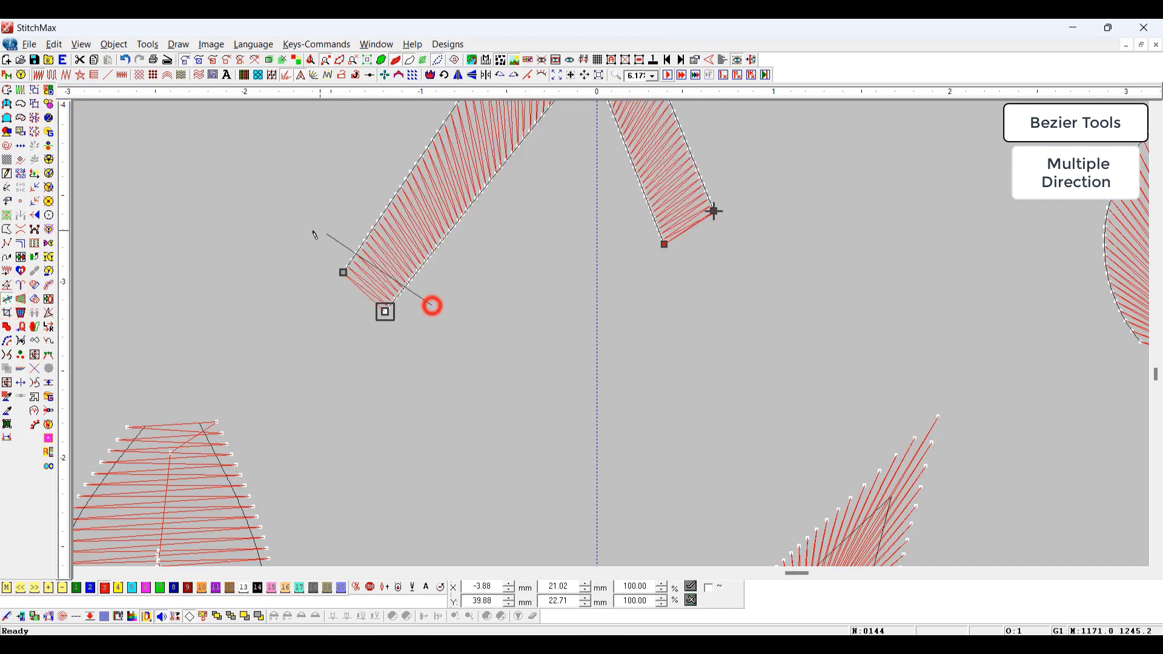
{"action": "left_click_drag", "start_coordinate": [313, 232], "coordinate": [298, 224]}
Add direction lines across the inverted-V's left leg, vertically through its apex and twice across its right leg, and finish the tool
{"action": "scroll", "coordinate": [425, 266], "scroll_direction": "up", "scroll_amount": 2}
{"action": "scroll", "coordinate": [519, 299], "scroll_direction": "down", "scroll_amount": 1}
{"action": "left_click_drag", "start_coordinate": [541, 342], "coordinate": [445, 214]}
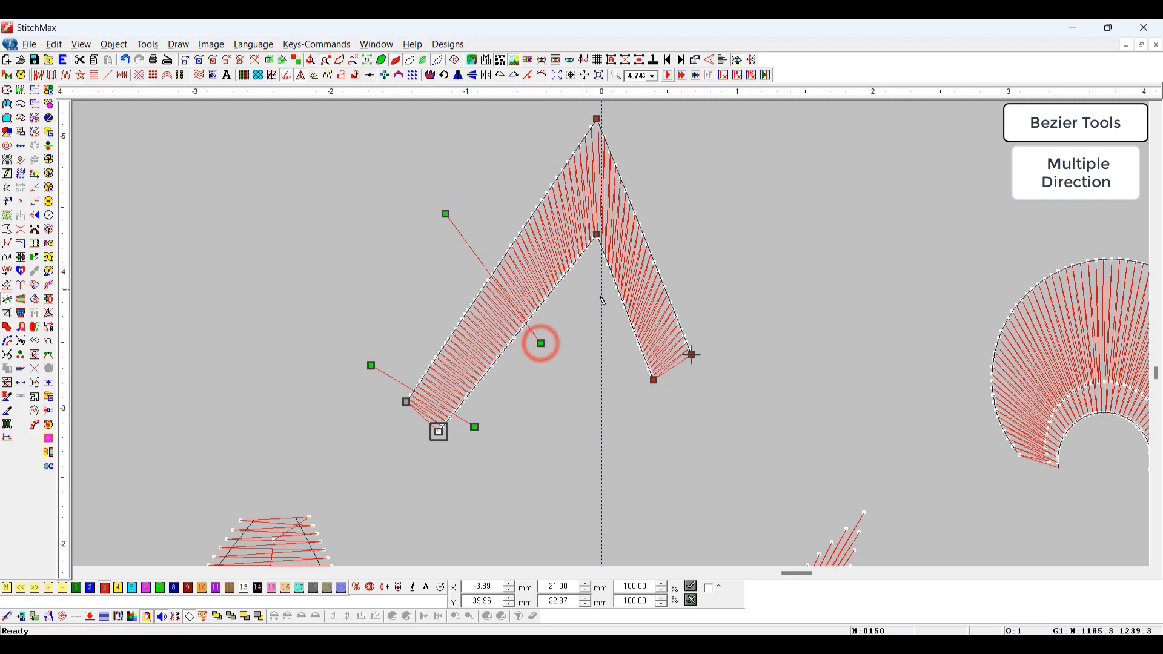
{"action": "mouse_move", "coordinate": [602, 301]}
{"action": "left_mouse_down"}
{"action": "mouse_move", "coordinate": [671, 259]}
{"action": "mouse_move", "coordinate": [706, 212]}
{"action": "left_mouse_up"}
{"action": "mouse_move", "coordinate": [598, 253]}
{"action": "left_mouse_down"}
{"action": "mouse_move", "coordinate": [603, 112]}
{"action": "mouse_move", "coordinate": [598, 121]}
{"action": "left_mouse_up"}
{"action": "left_click_drag", "start_coordinate": [619, 379], "coordinate": [740, 289]}
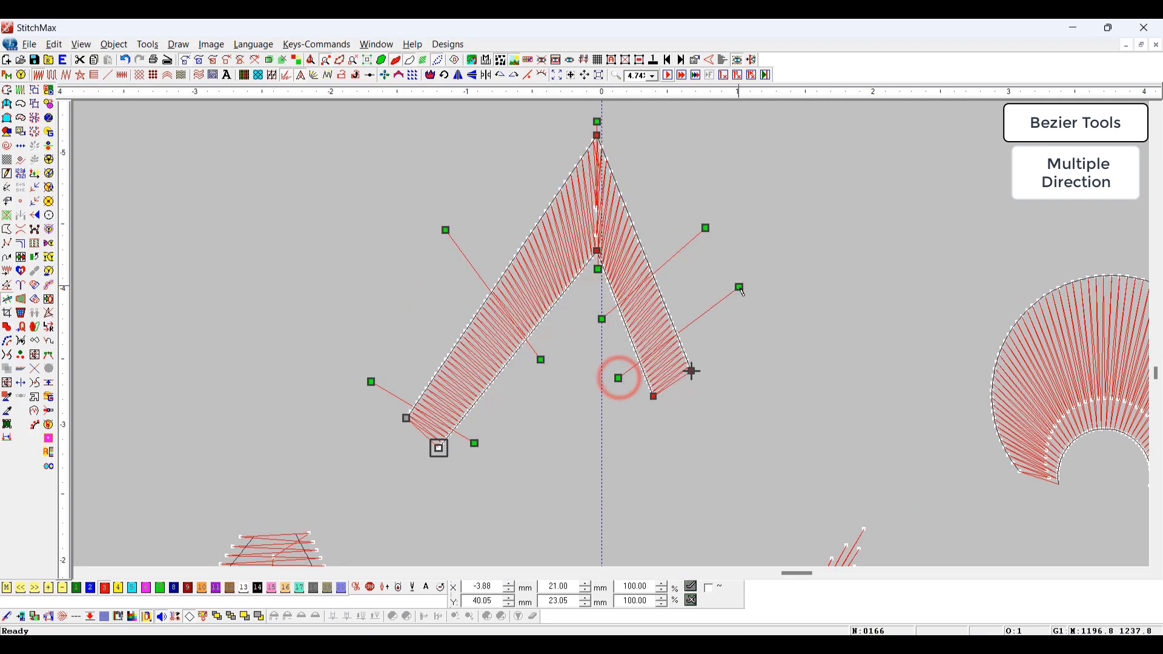
{"action": "right_click", "coordinate": [739, 288]}
{"action": "left_click", "coordinate": [829, 288]}
Try toggling Smart Corner for the inverted-V shape in the realistic stitch view and undo the change
{"action": "key", "text": "t"}
{"action": "key", "text": "z"}
{"action": "left_click_drag", "start_coordinate": [537, 141], "coordinate": [717, 375]}
{"action": "left_click", "coordinate": [584, 325]}
{"action": "left_click", "coordinate": [286, 75]}
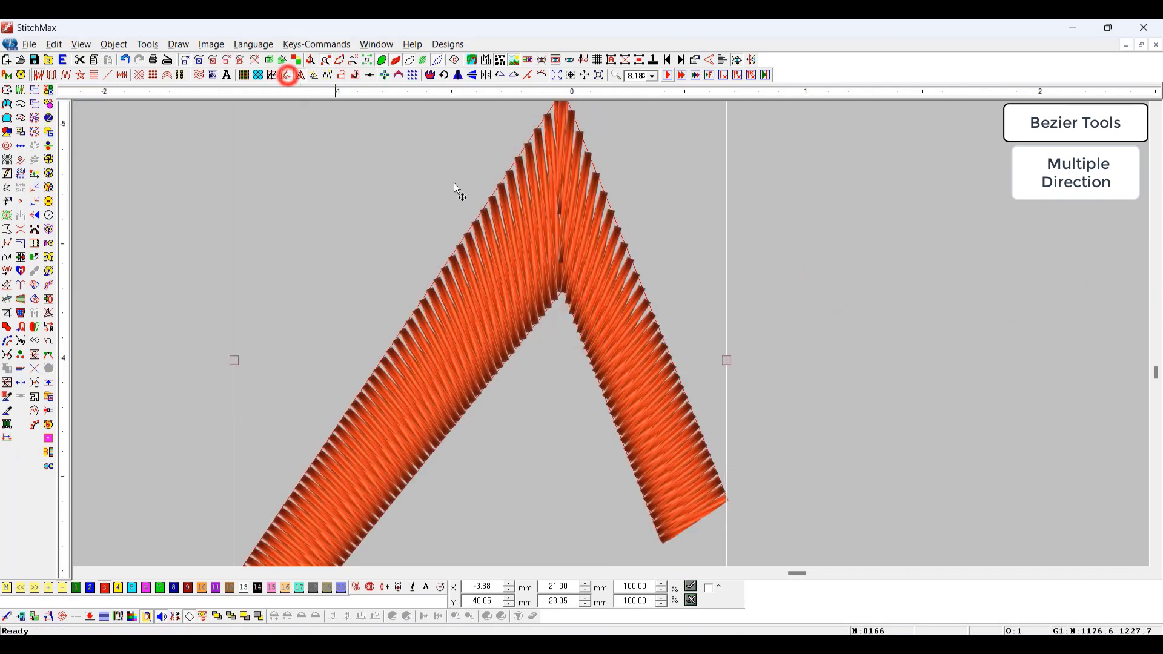
{"action": "left_click", "coordinate": [300, 76]}
{"action": "scroll", "coordinate": [878, 271], "scroll_direction": "down", "scroll_amount": 2}
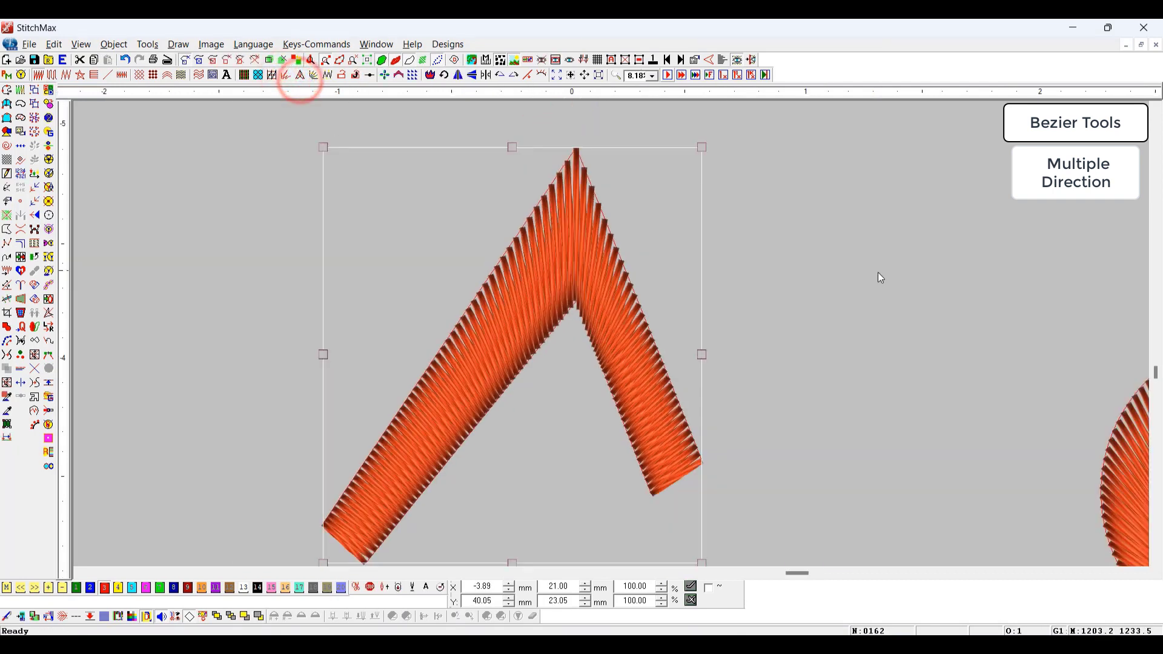
{"action": "key", "text": "ctrl+z"}
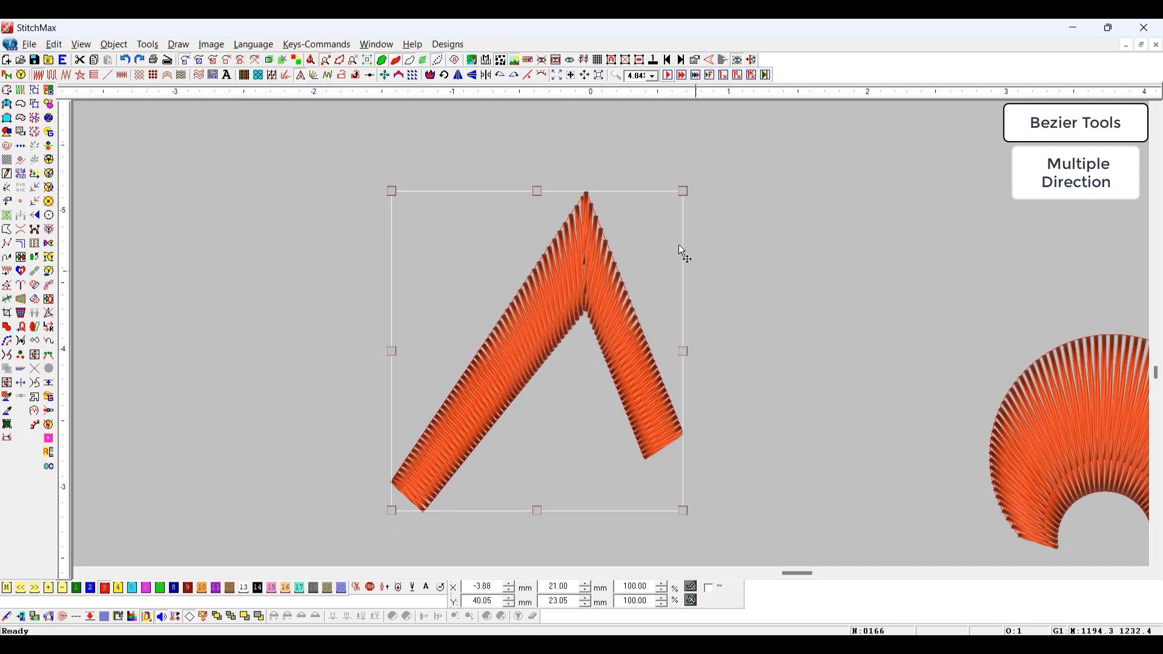
Return to the plain stitch view and toggle Smart Corner for the inverted-V shape
{"action": "key", "text": "z"}
{"action": "left_click_drag", "start_coordinate": [694, 186], "coordinate": [452, 365]}
{"action": "key", "text": "t"}
{"action": "left_click", "coordinate": [1018, 292]}
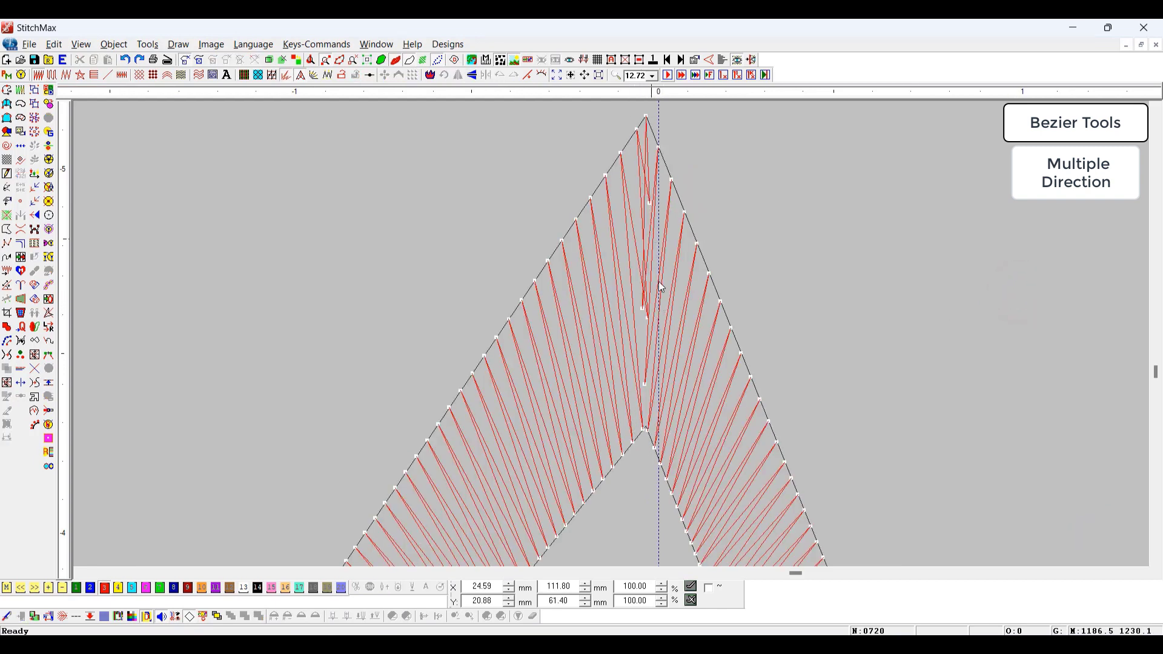
{"action": "left_click", "coordinate": [672, 346]}
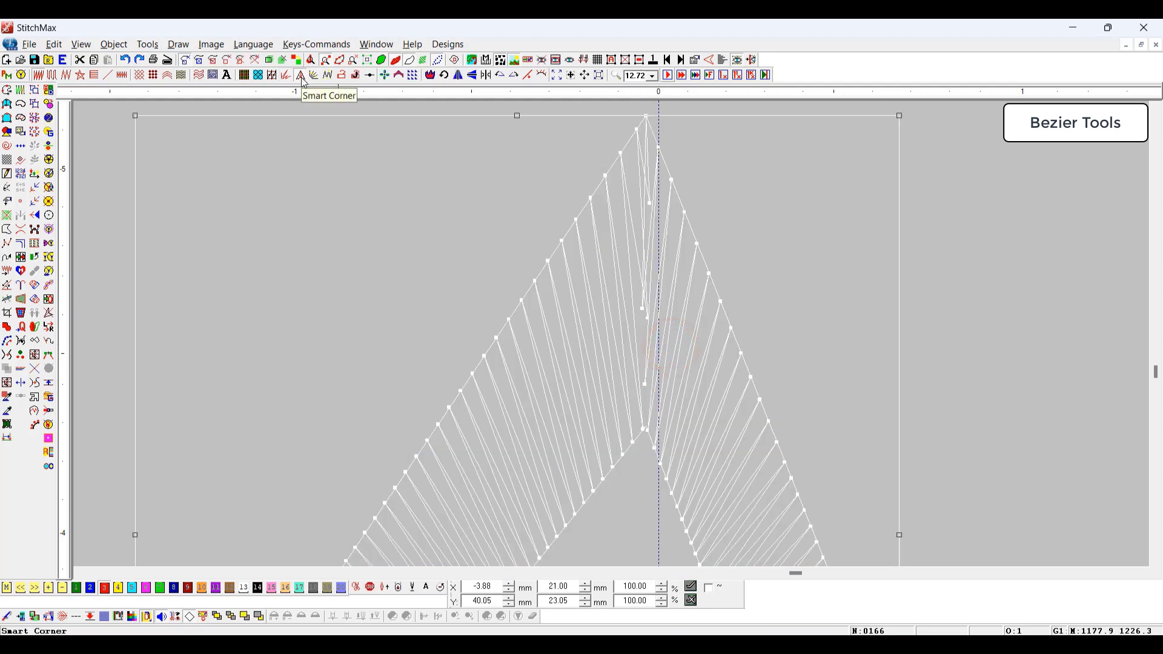
{"action": "left_click", "coordinate": [303, 77]}
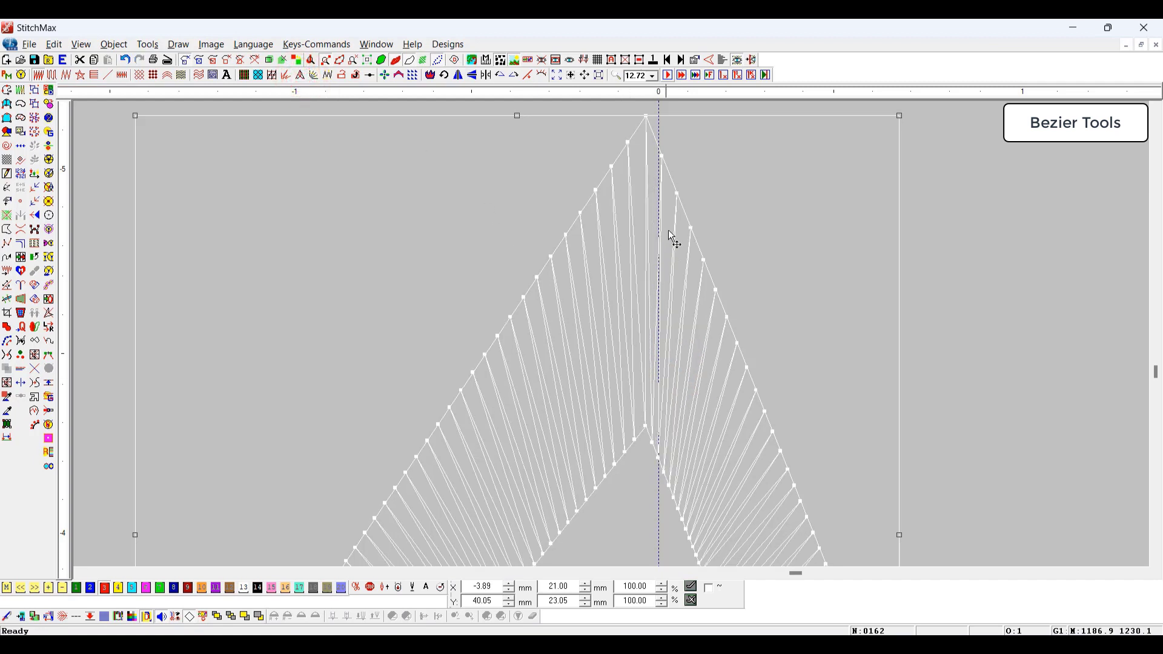